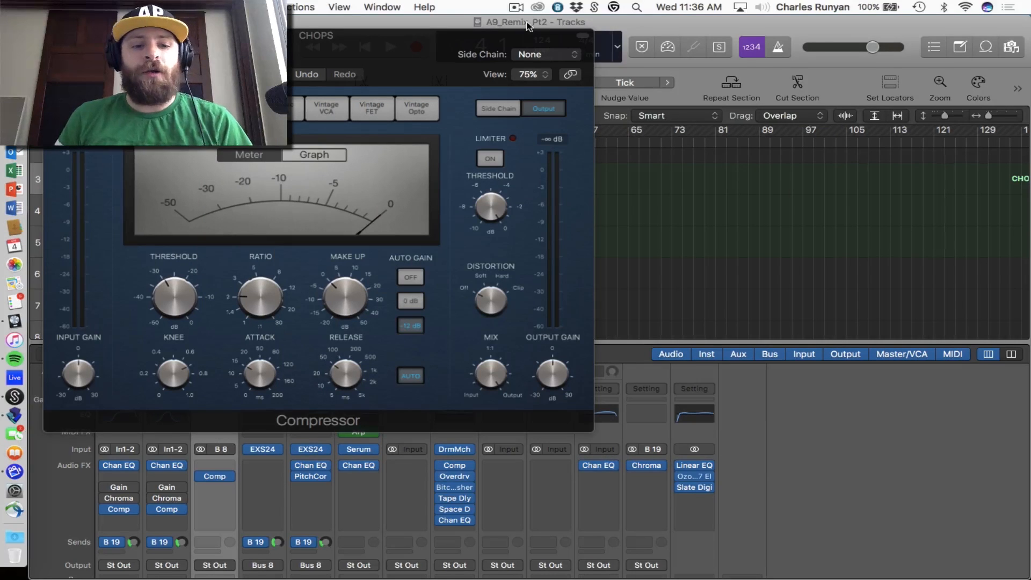
Step: Play the Earth, Wind, & Fire MP3 from the Downloads folder in iTunes and skip ahead in the song
{"action": "left_click", "coordinate": [15, 537]}
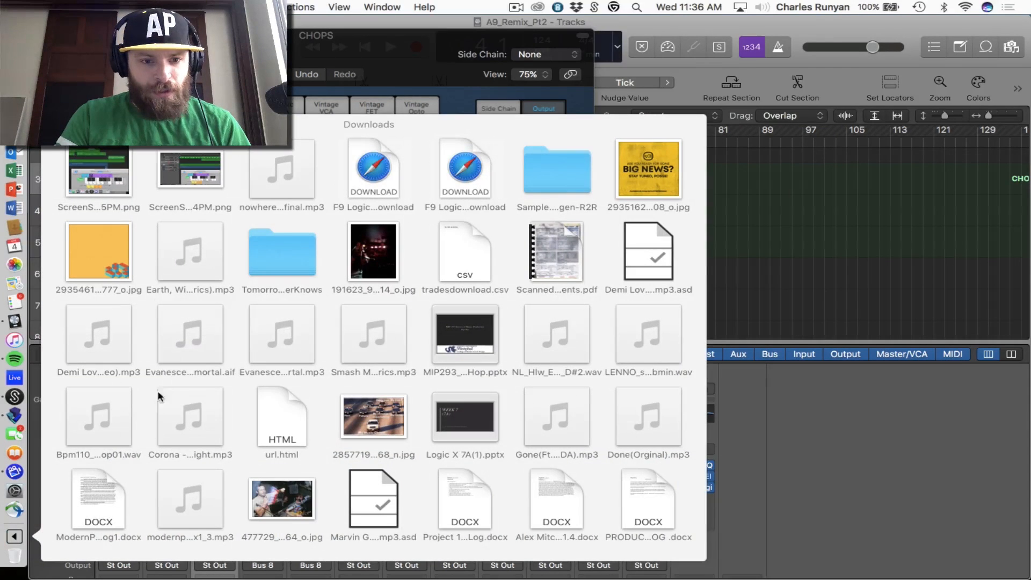
{"action": "left_click", "coordinate": [211, 248]}
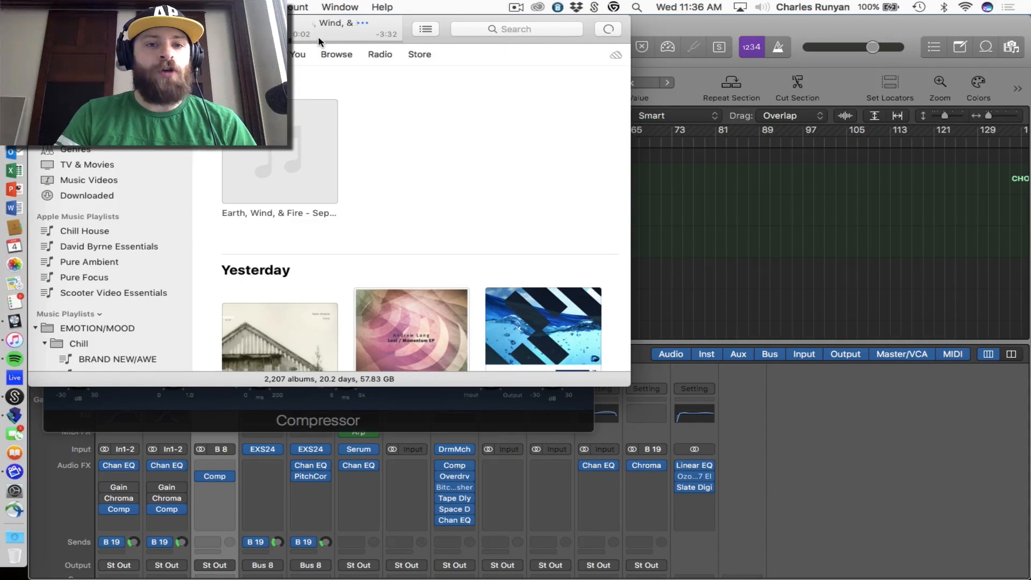
{"action": "left_click", "coordinate": [346, 40]}
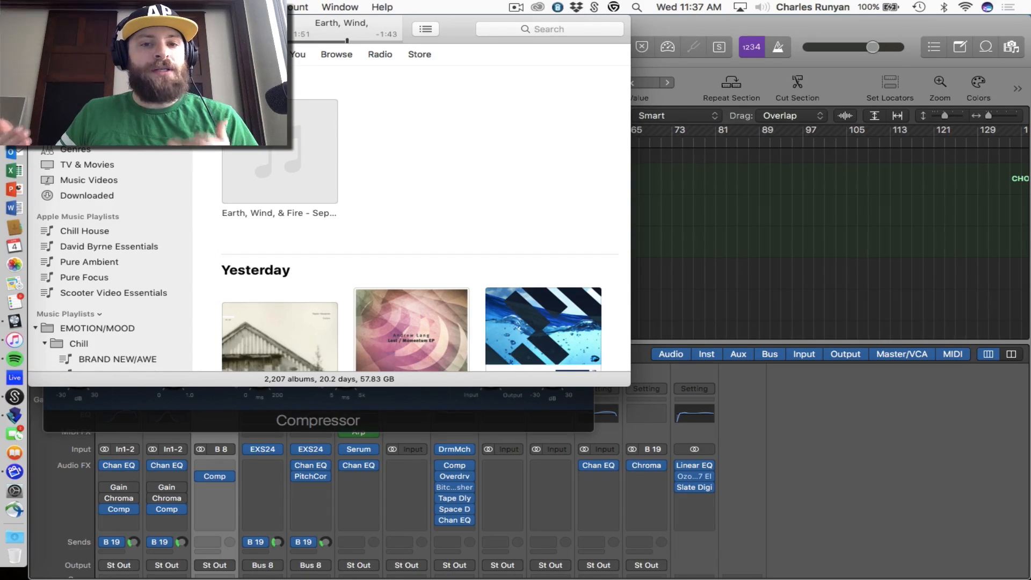
{"action": "key", "text": "super+shift+2"}
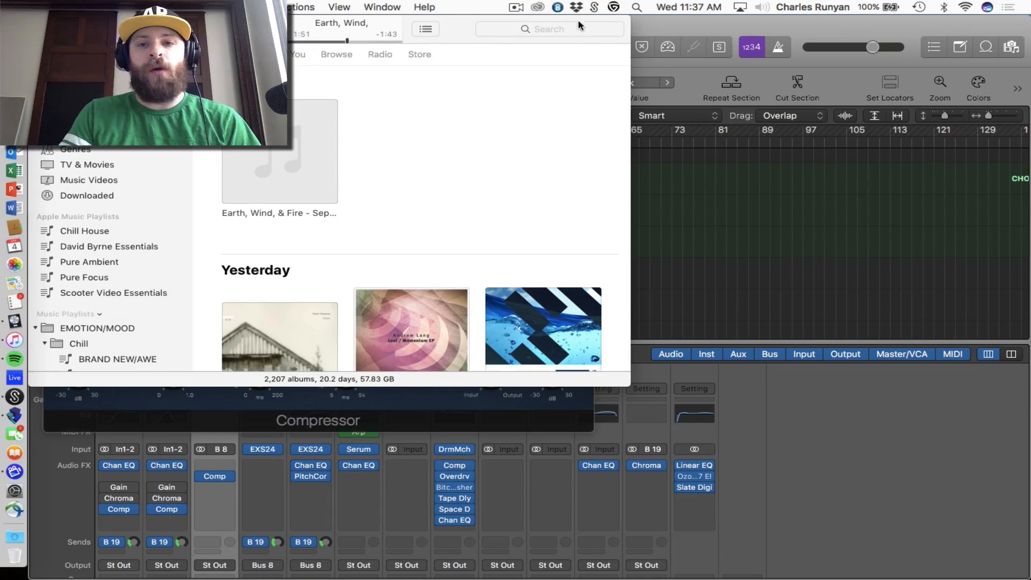
Step: Switch back to the A9_Remix_Pt2 project in Logic Pro, close the Compressor and enlarge the tracks area above the mixer
{"action": "left_click", "coordinate": [659, 25]}
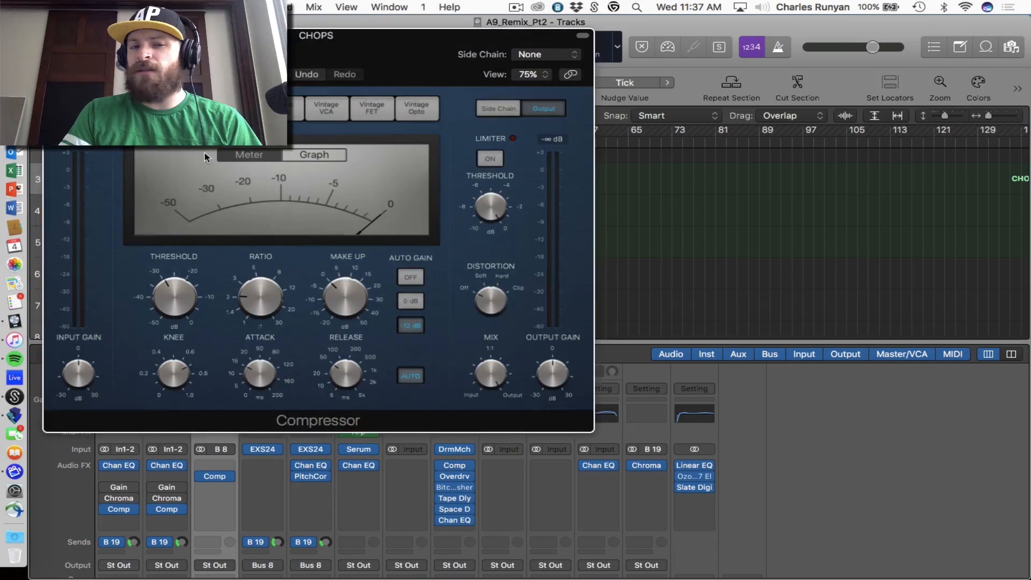
{"action": "key", "text": "super+w"}
{"action": "left_click_drag", "start_coordinate": [285, 343], "coordinate": [285, 485]}
{"action": "scroll", "coordinate": [183, 250], "scroll_direction": "up", "scroll_amount": 5}
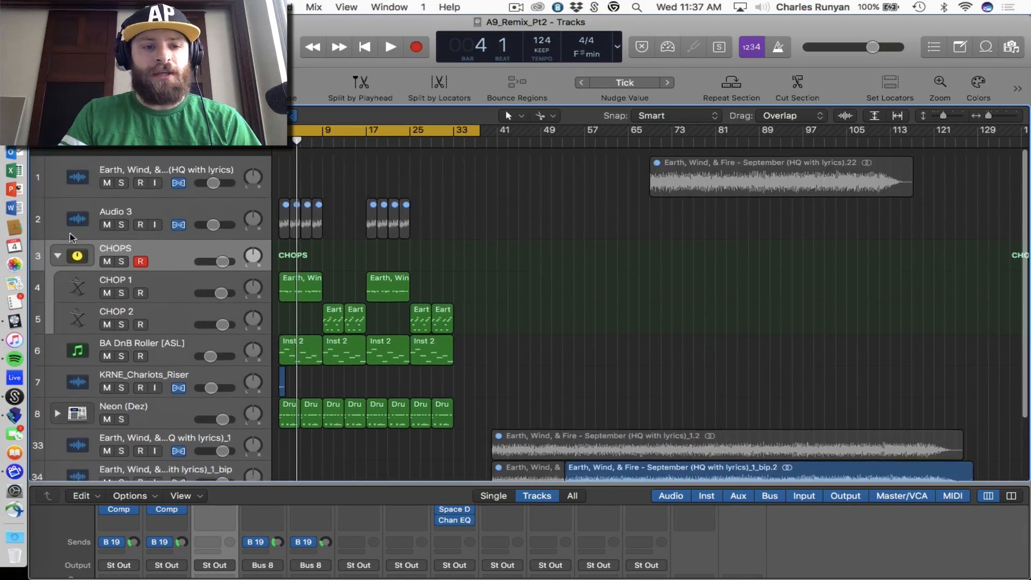
Step: Collapse the CHOPS track stack and move the Neon (Dez) drum track directly below the BA DnB Roller track
{"action": "left_click", "coordinate": [58, 247]}
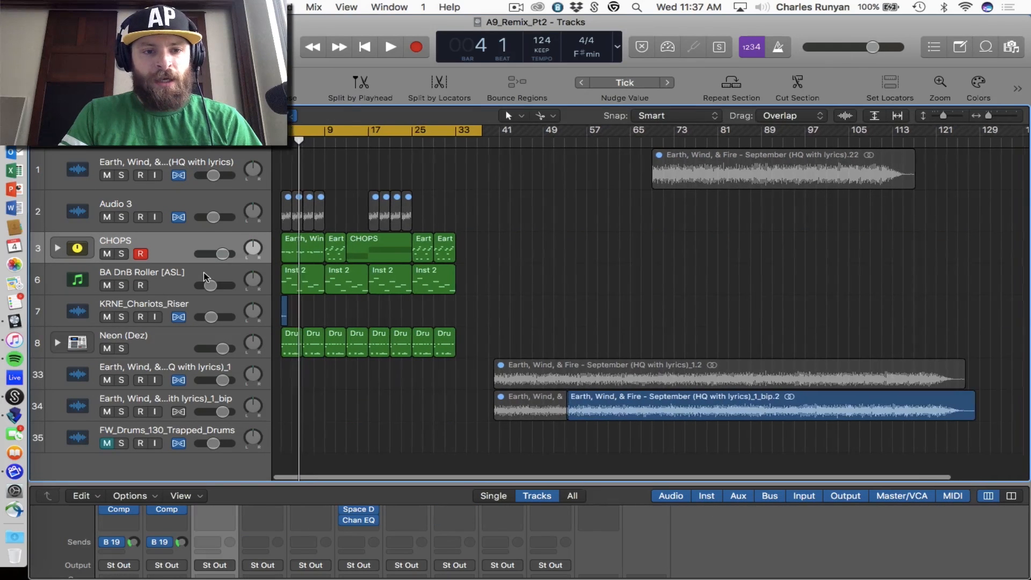
{"action": "left_click", "coordinate": [175, 275]}
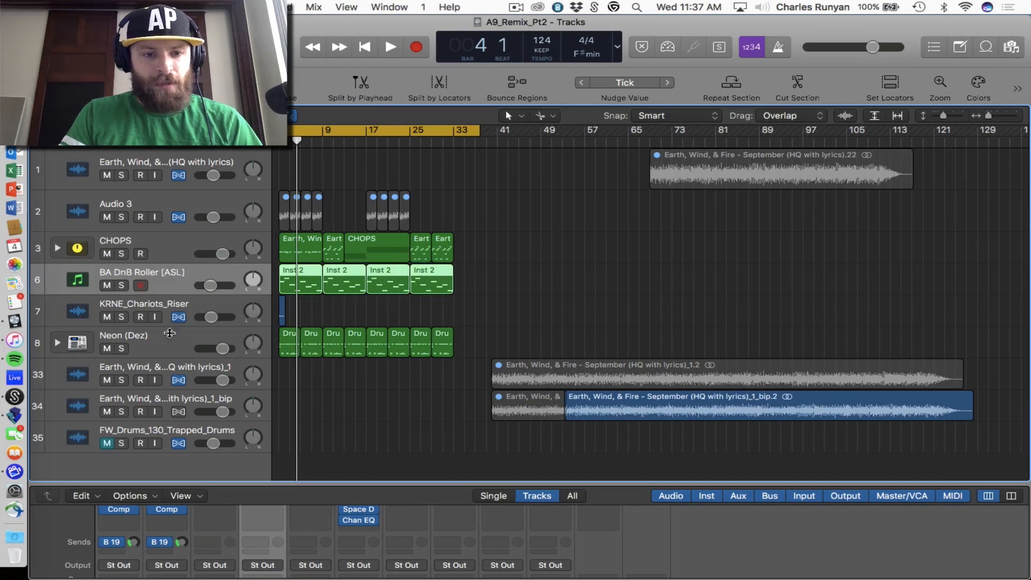
{"action": "left_click_drag", "start_coordinate": [163, 337], "coordinate": [171, 304]}
Step: Rename the BA DnB Roller [ASL] track to BASSLINE and the Neon (Dez) track to DRUMS
{"action": "left_click", "coordinate": [151, 276]}
{"action": "double_click", "coordinate": [150, 276]}
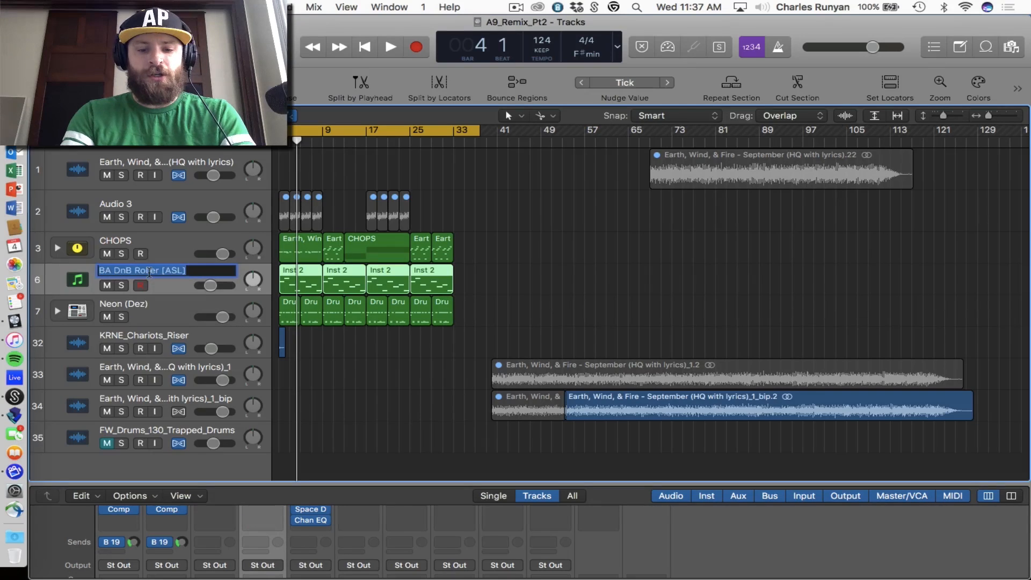
{"action": "type", "text": "BASSLINE"}
{"action": "key", "text": "Return"}
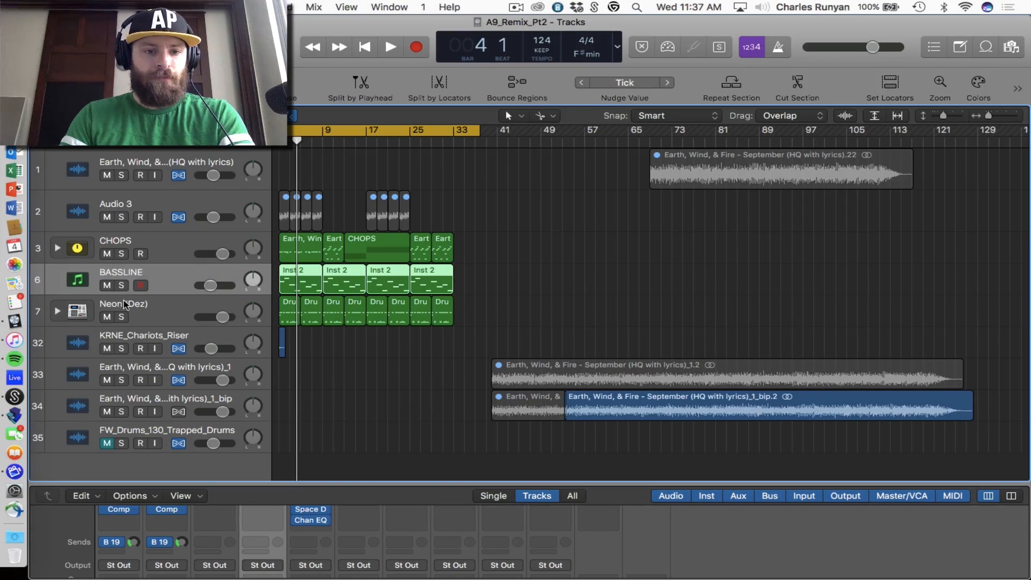
{"action": "key", "text": "Down"}
{"action": "key", "text": "shift+Return"}
{"action": "type", "text": "DRUMS"}
{"action": "key", "text": "Return"}
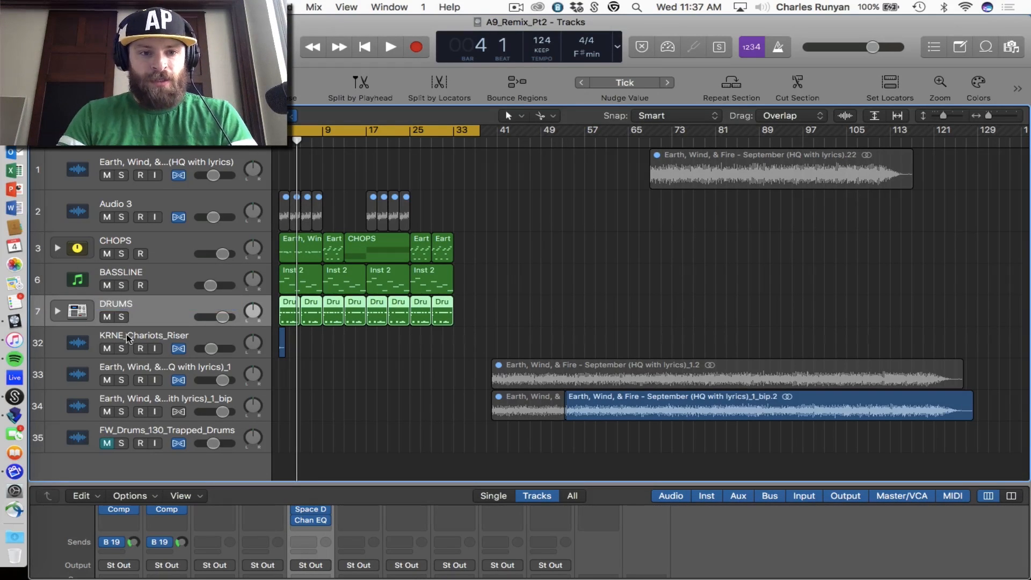
Step: Delete the KRNE_Chariots_Riser and FW_Drums_130_Trapped_Drums tracks and the Earth, Wind, & Fire tracks ending in "lyrics)_1" and "(HQ with lyrics)"
{"action": "left_click", "coordinate": [137, 340]}
{"action": "key", "text": "super+BackSpace"}
{"action": "key", "text": "Return"}
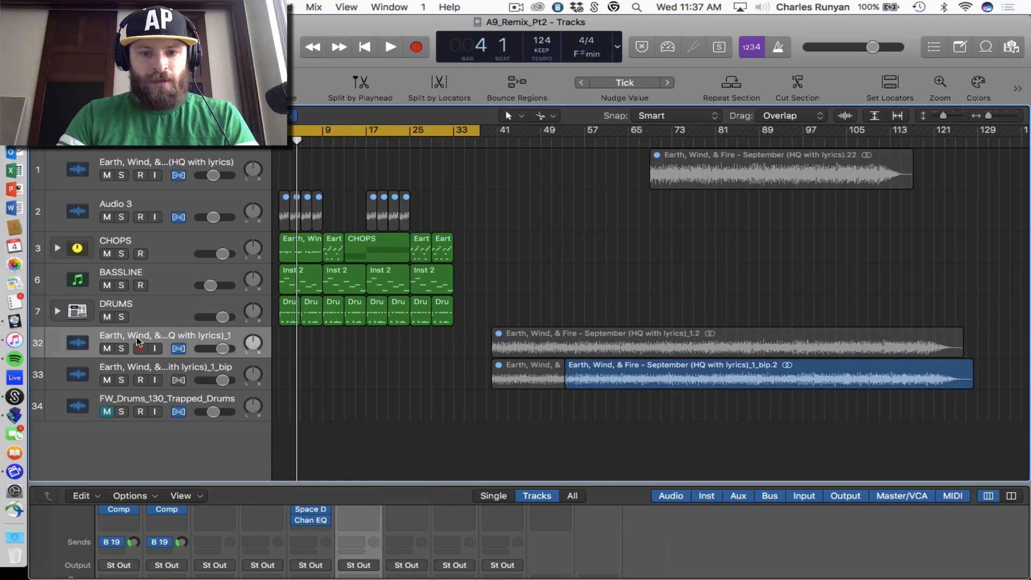
{"action": "key", "text": "super+BackSpace"}
{"action": "key", "text": "Return"}
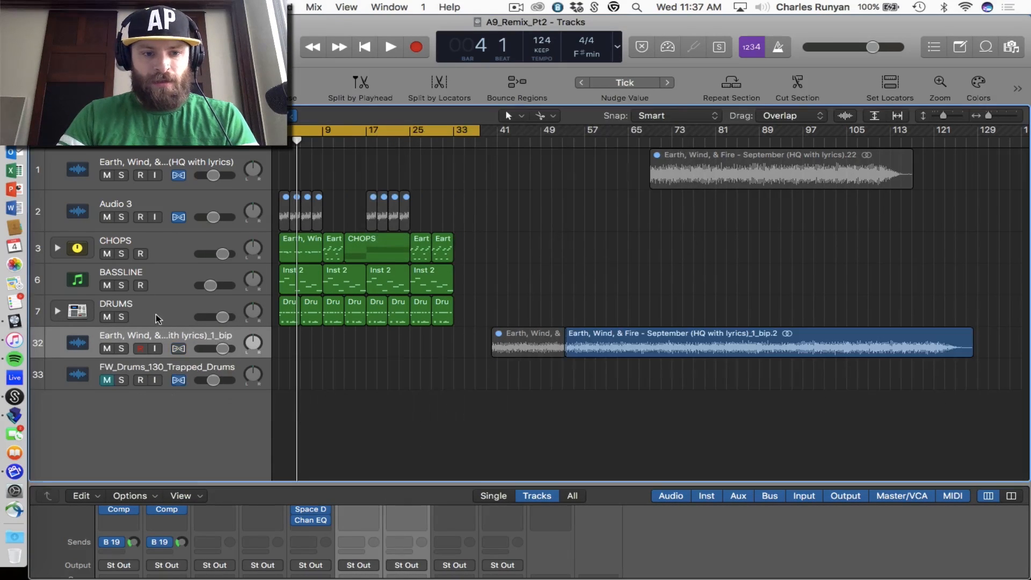
{"action": "left_click", "coordinate": [192, 374]}
{"action": "key", "text": "super+BackSpace"}
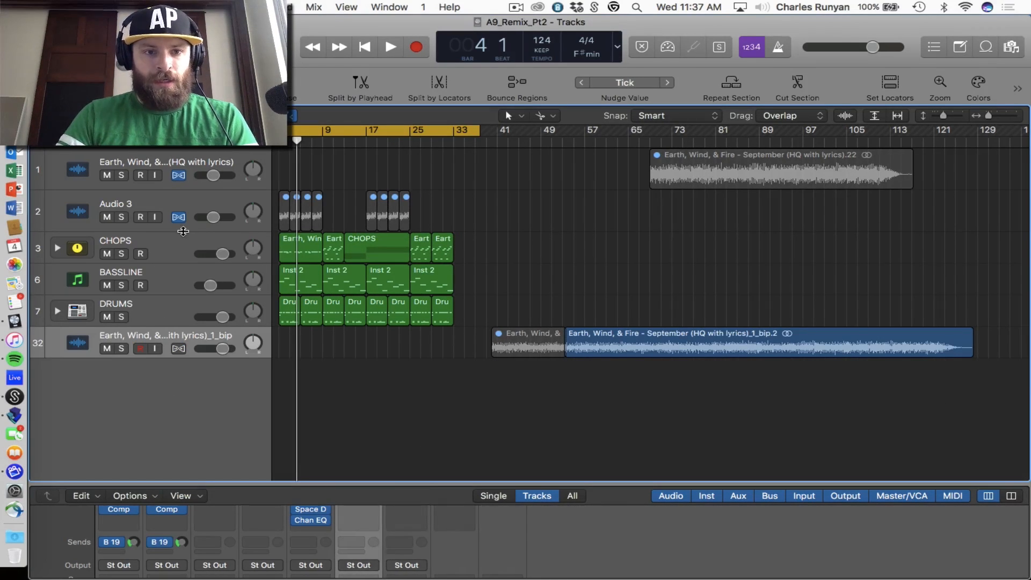
{"action": "left_click", "coordinate": [217, 169]}
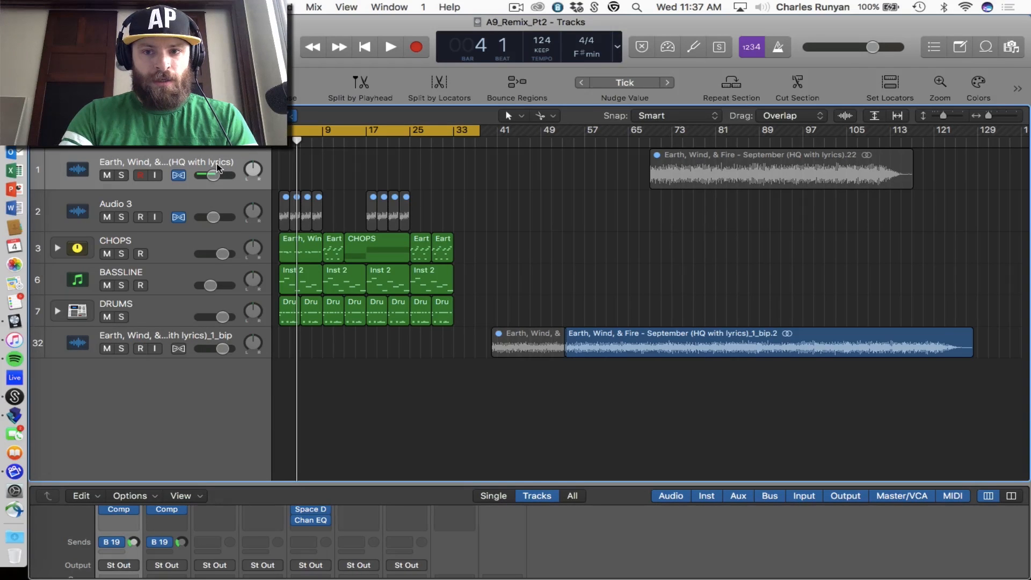
{"action": "key", "text": "super+BackSpace"}
{"action": "key", "text": "Return"}
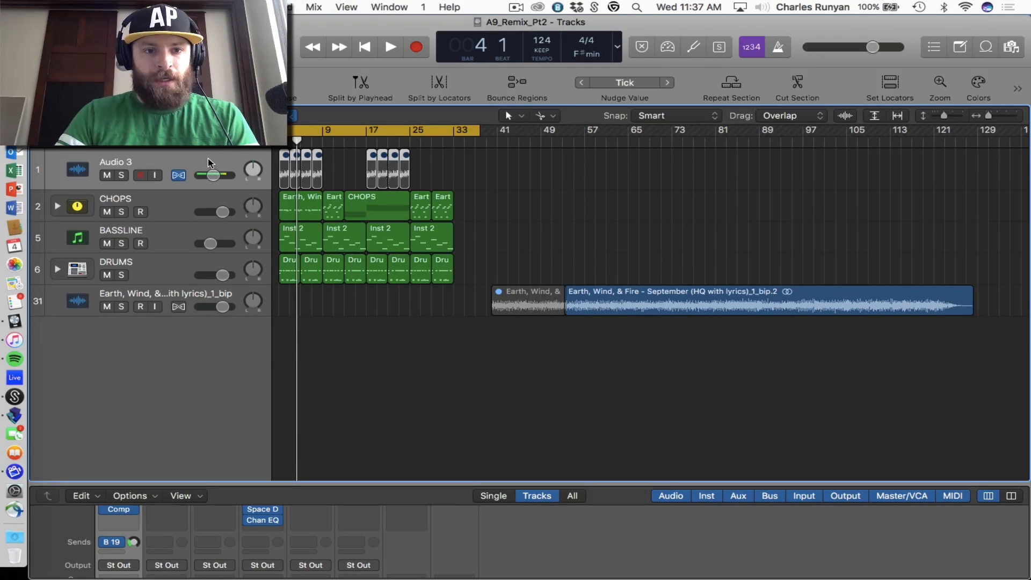
Step: Play the arrangement from the beginning of the project
{"action": "key", "text": "super+Right"}
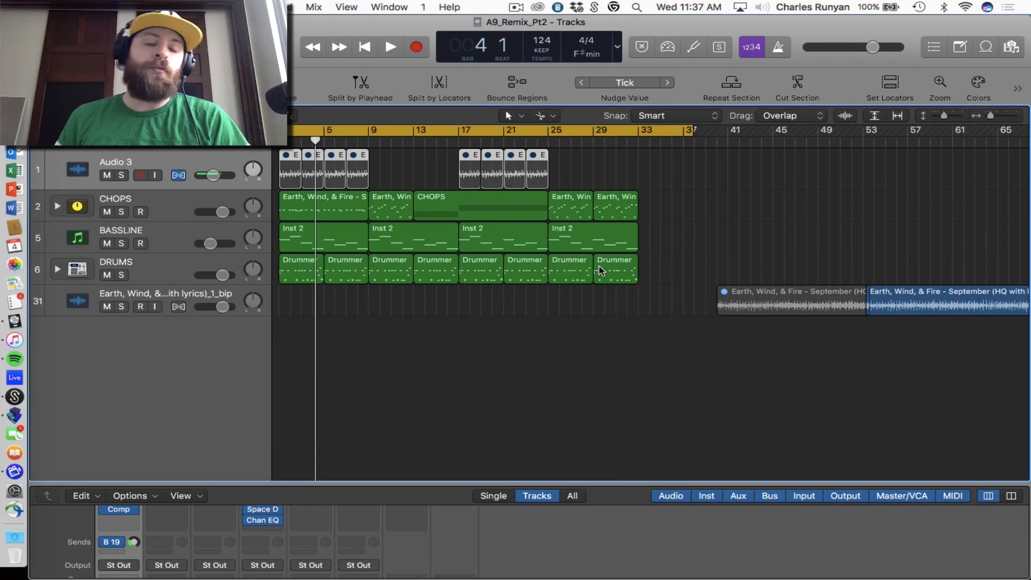
{"action": "key", "text": "Return"}
{"action": "key", "text": "space"}
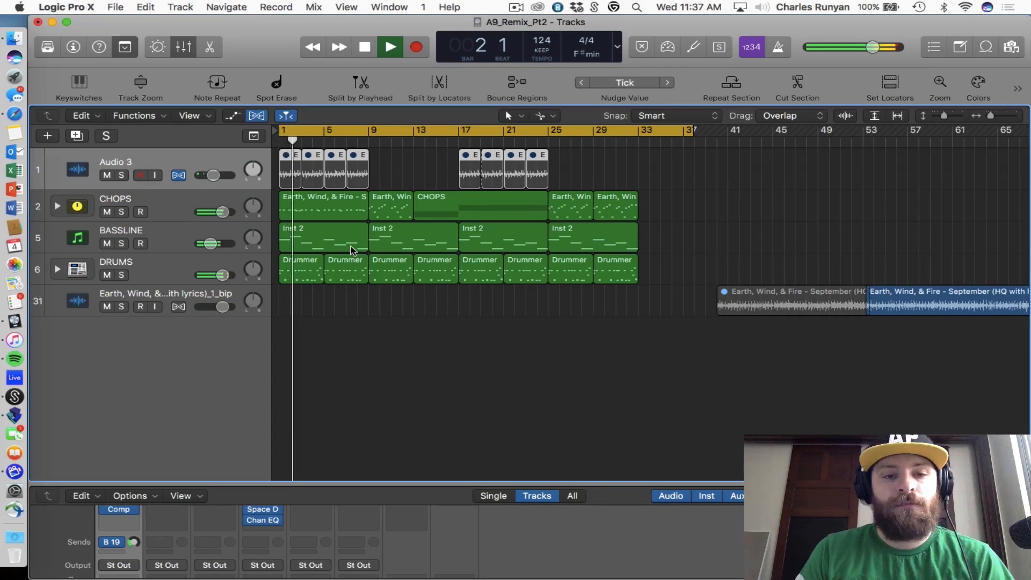
Step: Open the first BASSLINE region in the Piano Roll and inspect the Serum synth on the BASSLINE channel strip
{"action": "double_click", "coordinate": [338, 242]}
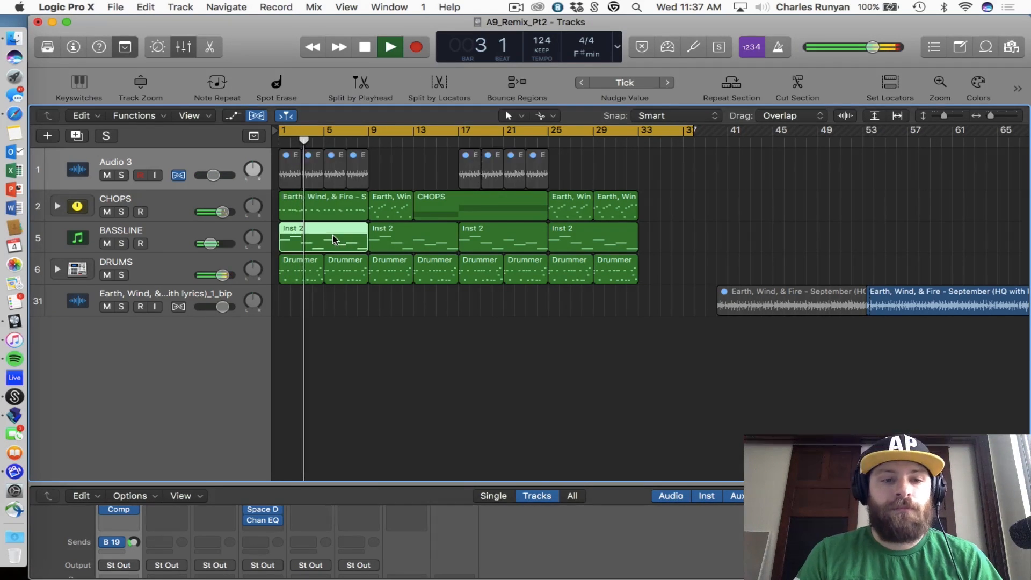
{"action": "key", "text": "i"}
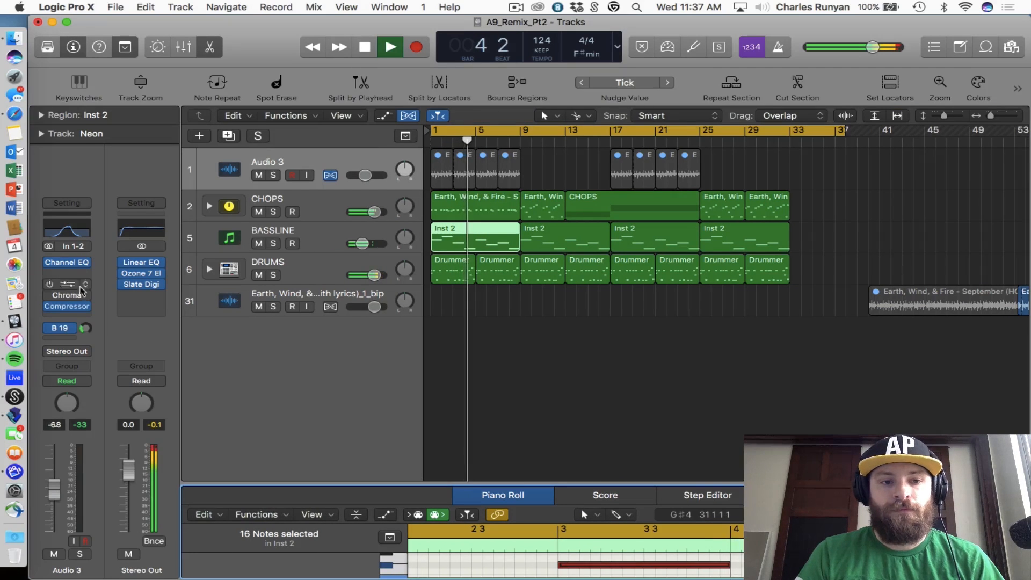
{"action": "left_click", "coordinate": [297, 232]}
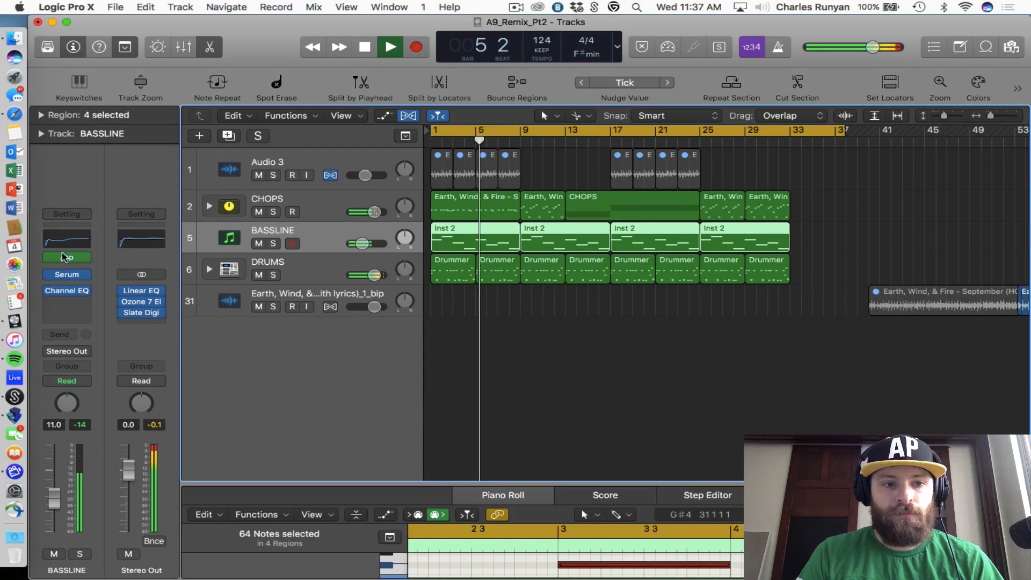
{"action": "left_click", "coordinate": [67, 272]}
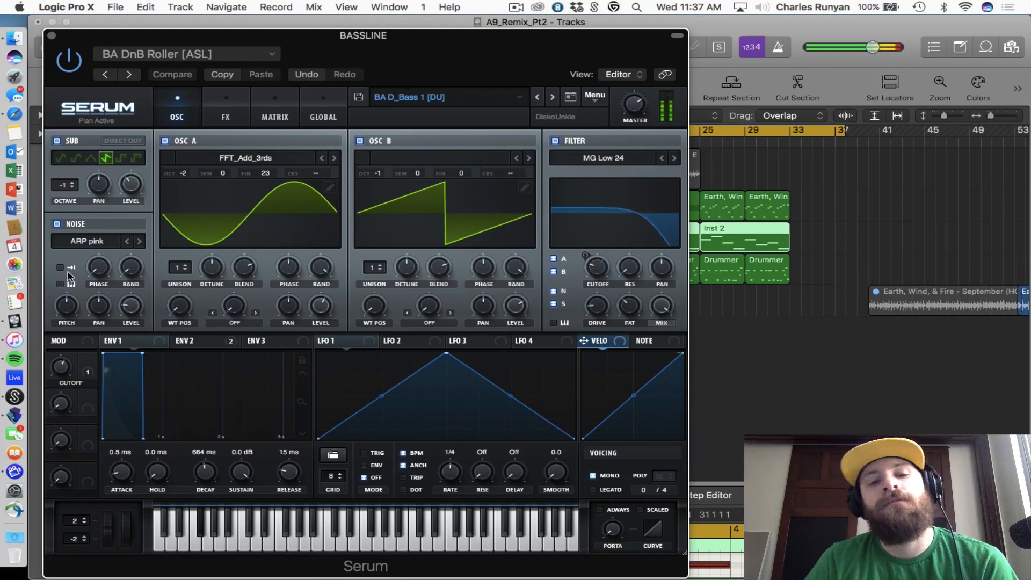
{"action": "left_click", "coordinate": [37, 21]}
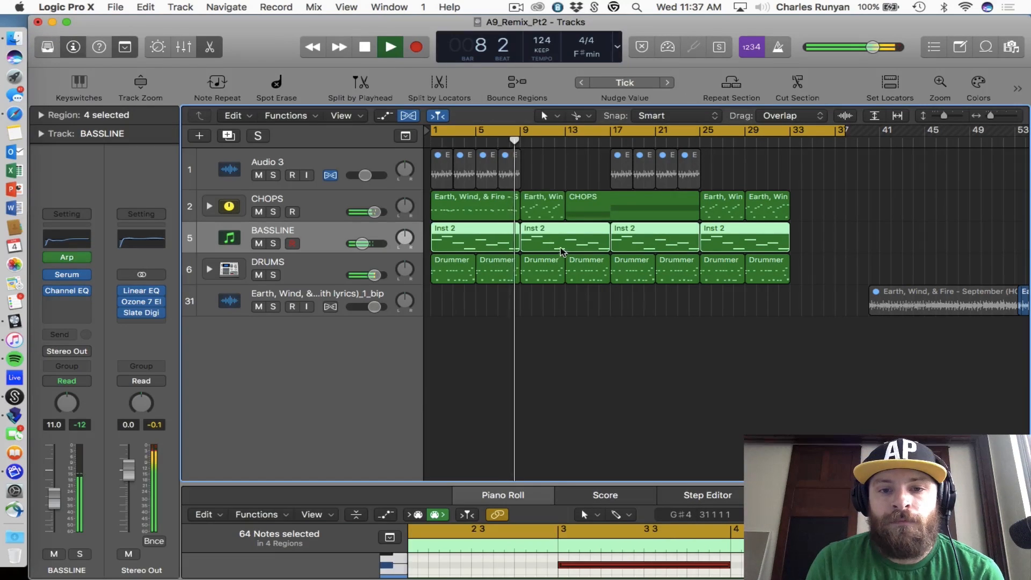
Step: Expand the CHOPS stack and set the CHOP 2 Channel EQ's upper-mid band to +1.5 dB at 2600 Hz
{"action": "left_click", "coordinate": [209, 206]}
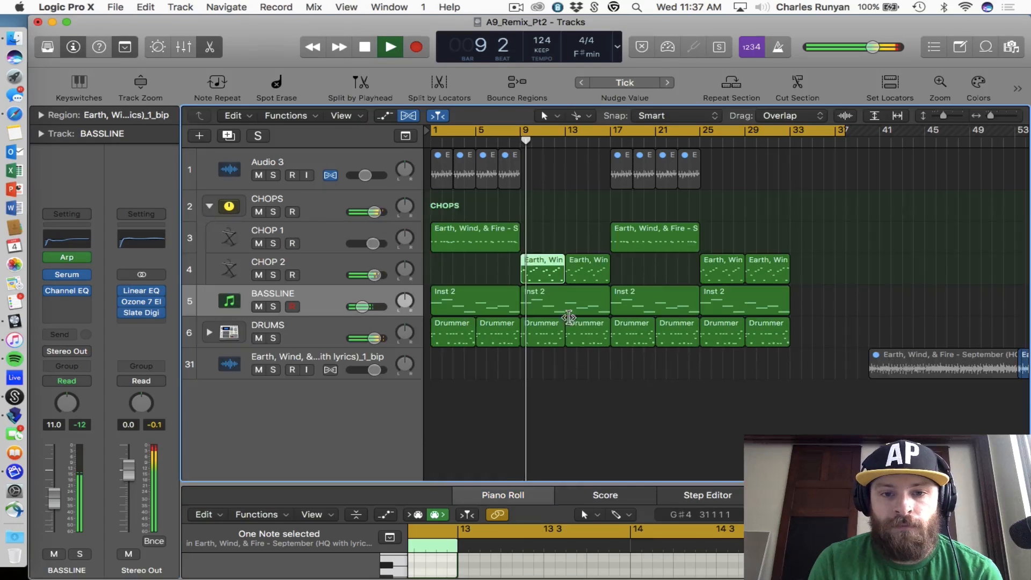
{"action": "left_click", "coordinate": [384, 268]}
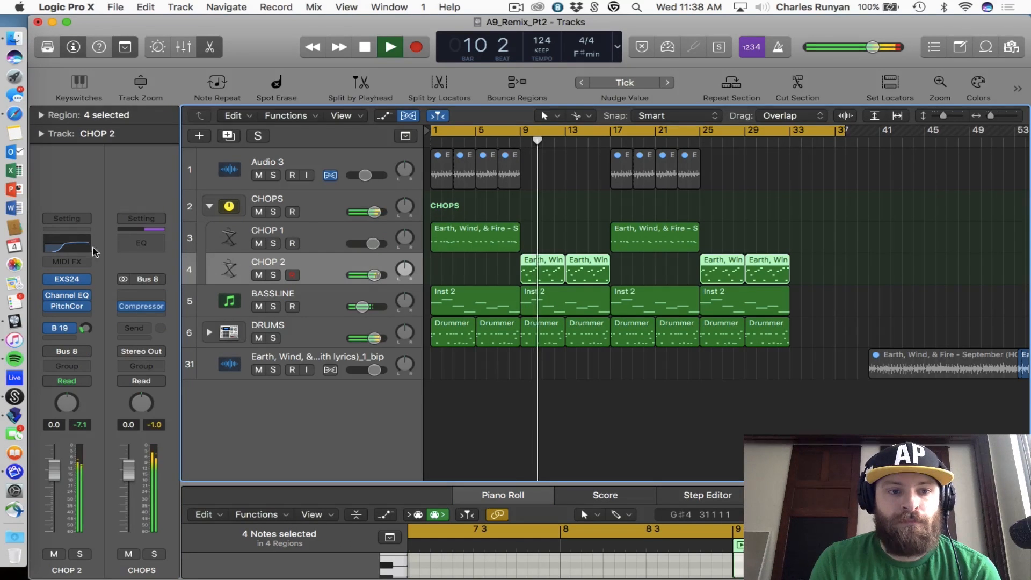
{"action": "left_click", "coordinate": [85, 243]}
{"action": "left_click_drag", "start_coordinate": [457, 157], "coordinate": [398, 156]}
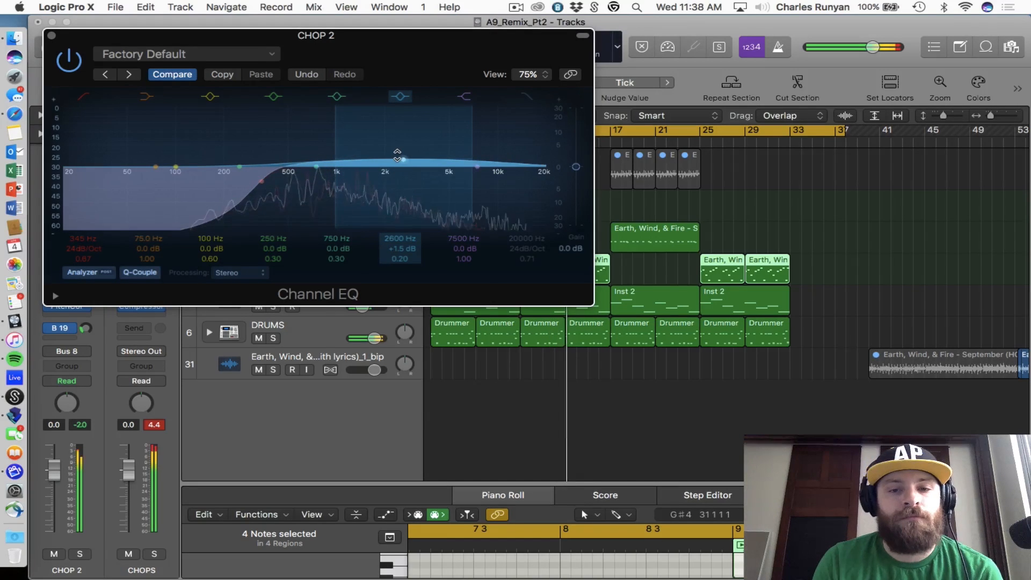
{"action": "left_click", "coordinate": [54, 37]}
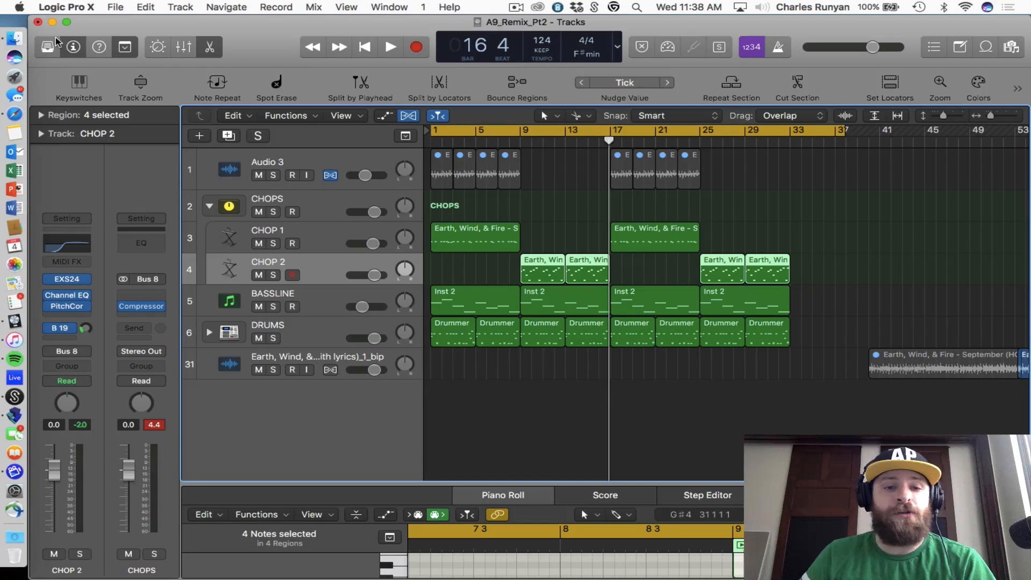
Step: Open the Musical Typing keyboard for the CHOP 2 track and switch the track's mute back off
{"action": "key", "text": "super+k"}
{"action": "key", "text": "m"}
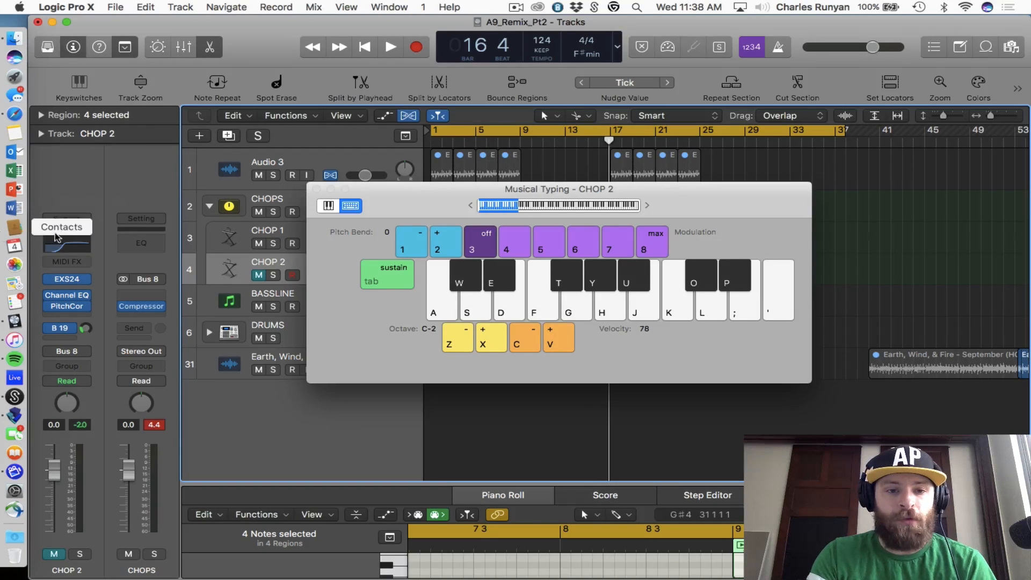
{"action": "left_click", "coordinate": [259, 275]}
Step: Audition the CHOP 2 sample slices by playing various notes with Musical Typing, and close the keyboard
{"action": "key", "text": "h"}
{"action": "key", "text": "j"}
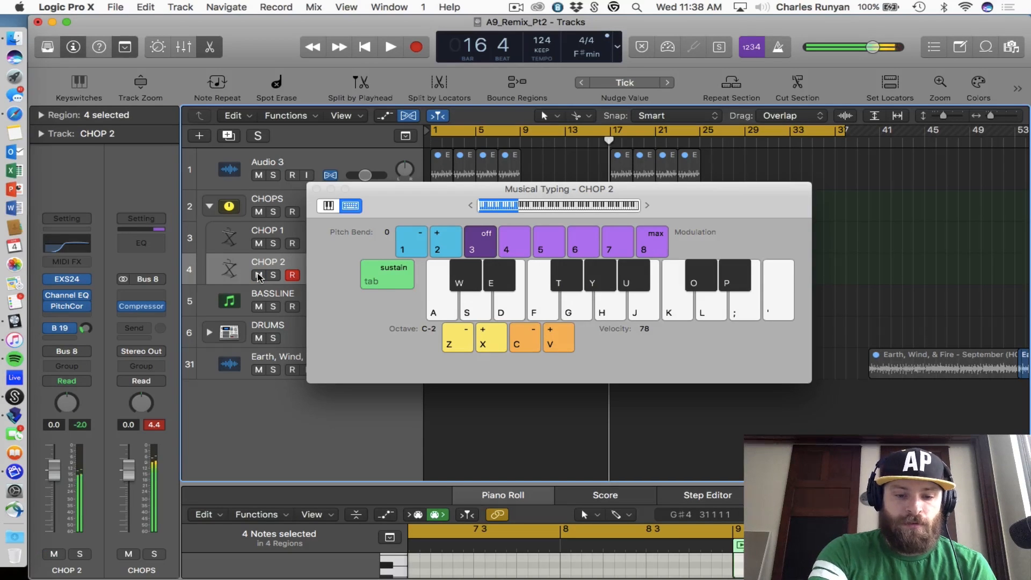
{"action": "key", "text": "d"}
{"action": "key", "text": "d"}
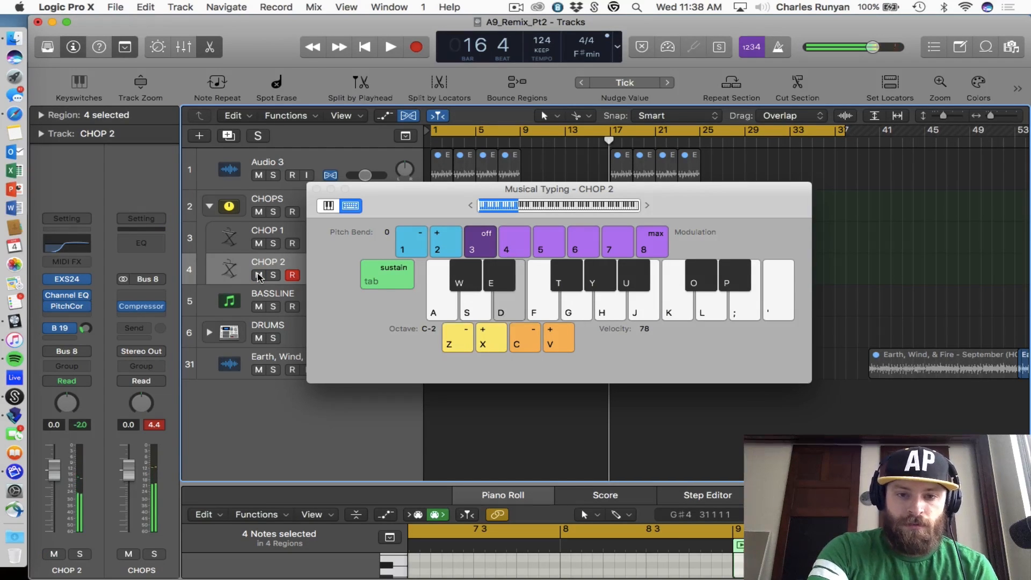
{"action": "key", "text": "g"}
{"action": "key", "text": "h"}
{"action": "key", "text": "k"}
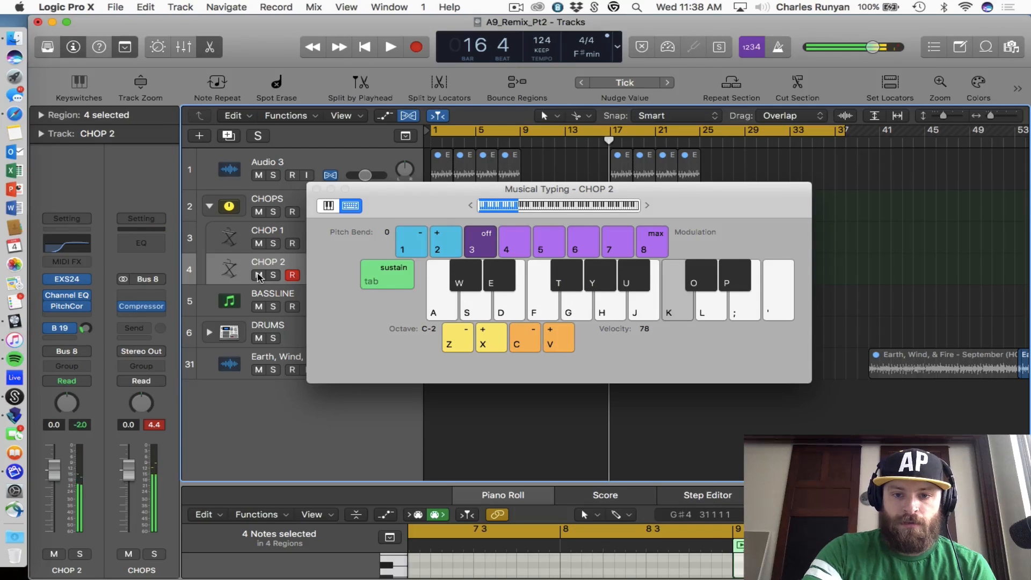
{"action": "key", "text": "k"}
{"action": "key", "text": "o"}
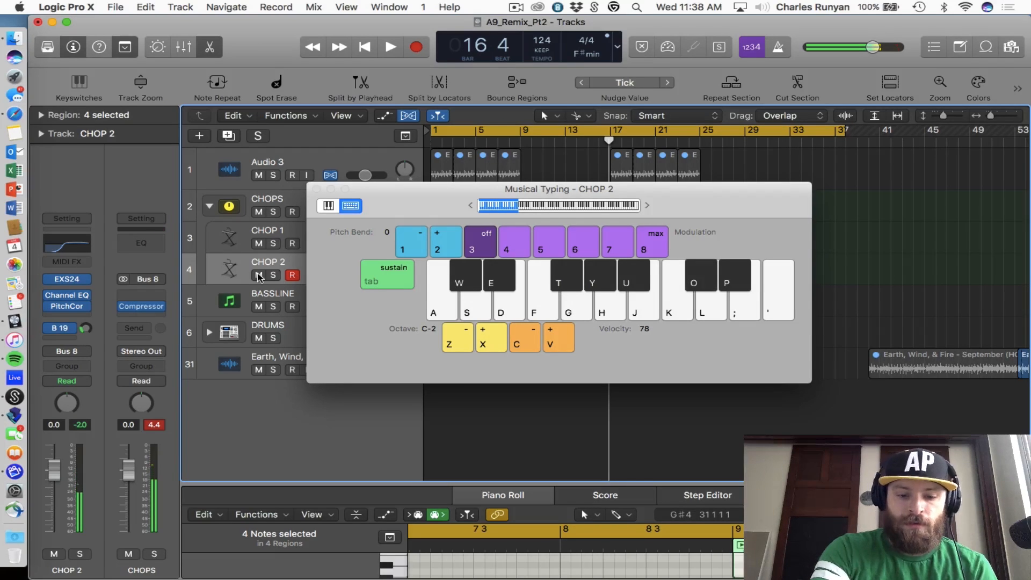
{"action": "key", "text": "f"}
{"action": "key", "text": "f"}
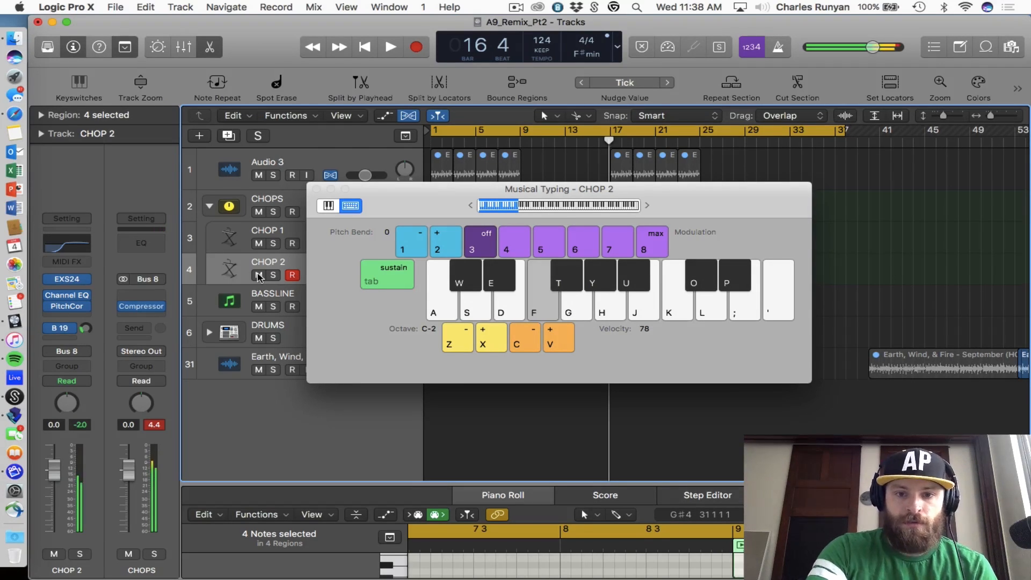
{"action": "key", "text": "h"}
{"action": "key", "text": "j"}
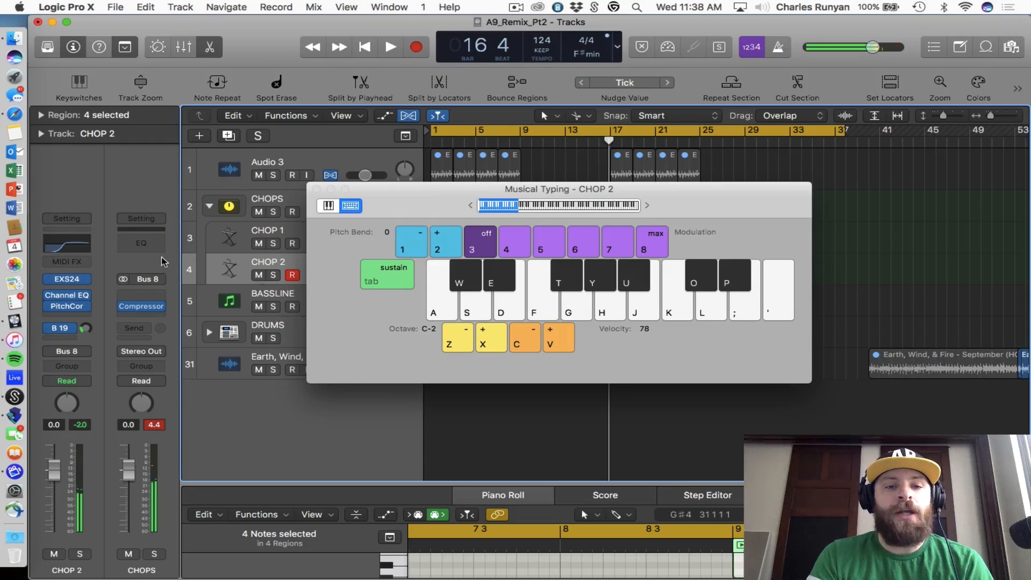
{"action": "left_click", "coordinate": [316, 189]}
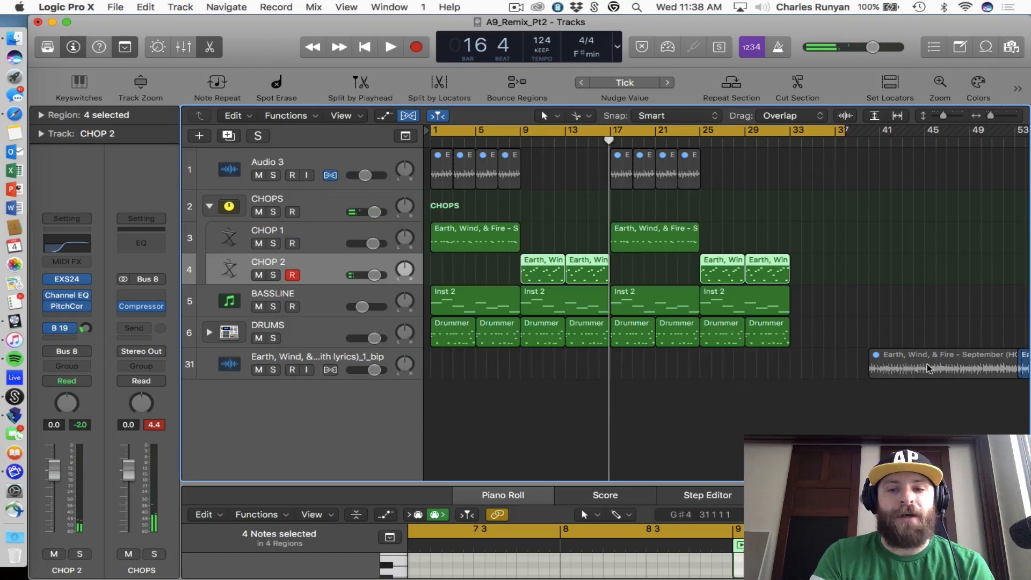
Step: Open the Musical Typing keyboard for the CHOP 1 track and switch the track's mute back off
{"action": "scroll", "coordinate": [927, 370], "scroll_direction": "right", "scroll_amount": 3}
{"action": "scroll", "coordinate": [908, 385], "scroll_direction": "left", "scroll_amount": 4}
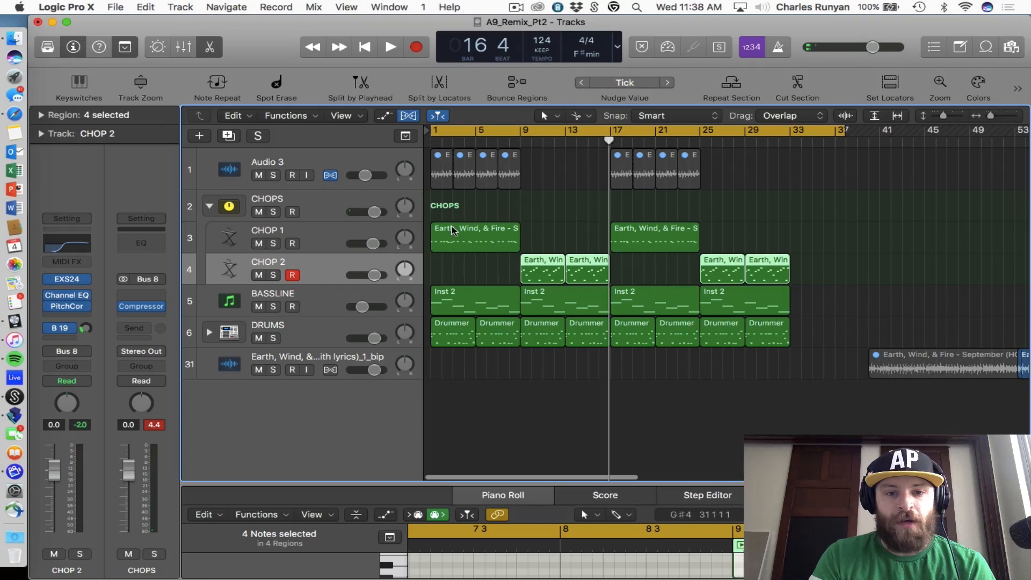
{"action": "left_click", "coordinate": [349, 232]}
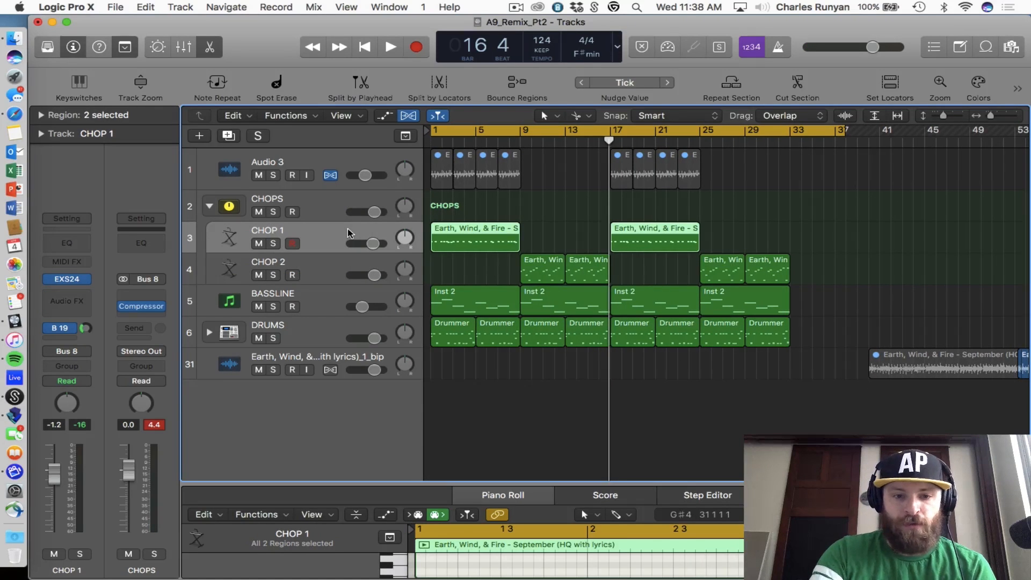
{"action": "key", "text": "super+k"}
{"action": "key", "text": "ctrl+m"}
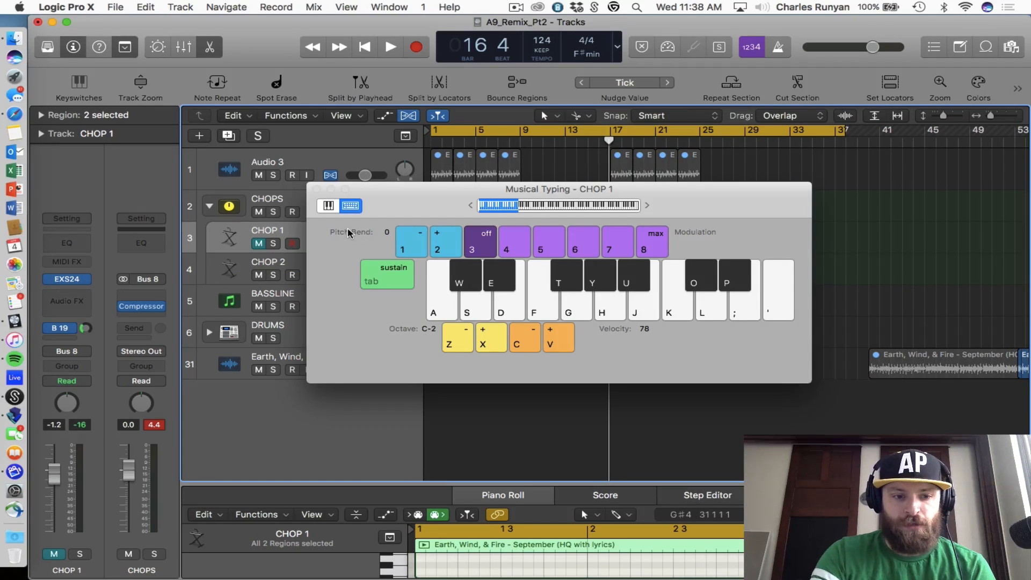
{"action": "left_click", "coordinate": [55, 554]}
Step: Audition the CHOP 1 sample slices by playing several notes with Musical Typing, and close the keyboard
{"action": "key", "text": "g"}
{"action": "key", "text": "j"}
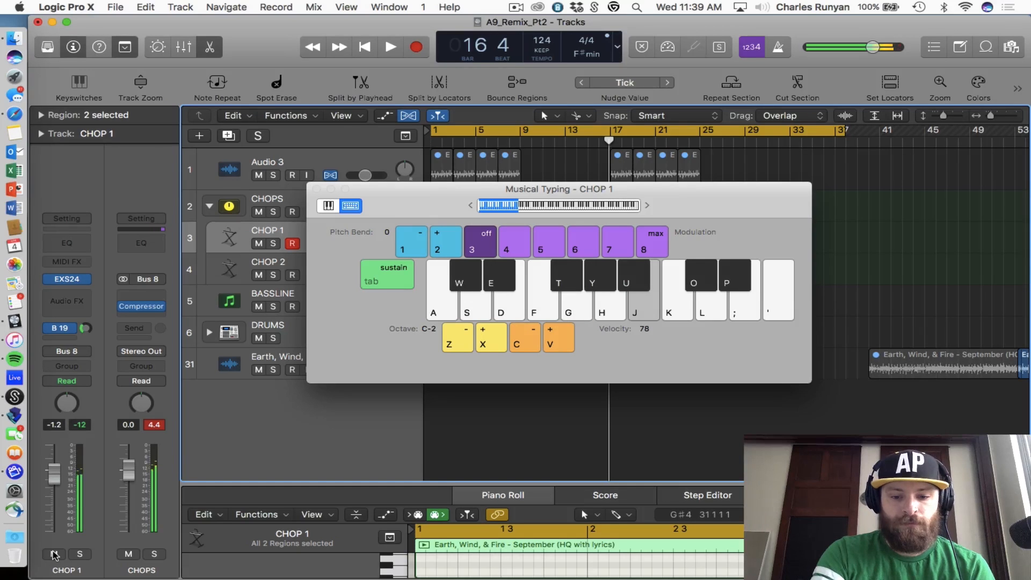
{"action": "key", "text": "o"}
{"action": "key", "text": "d"}
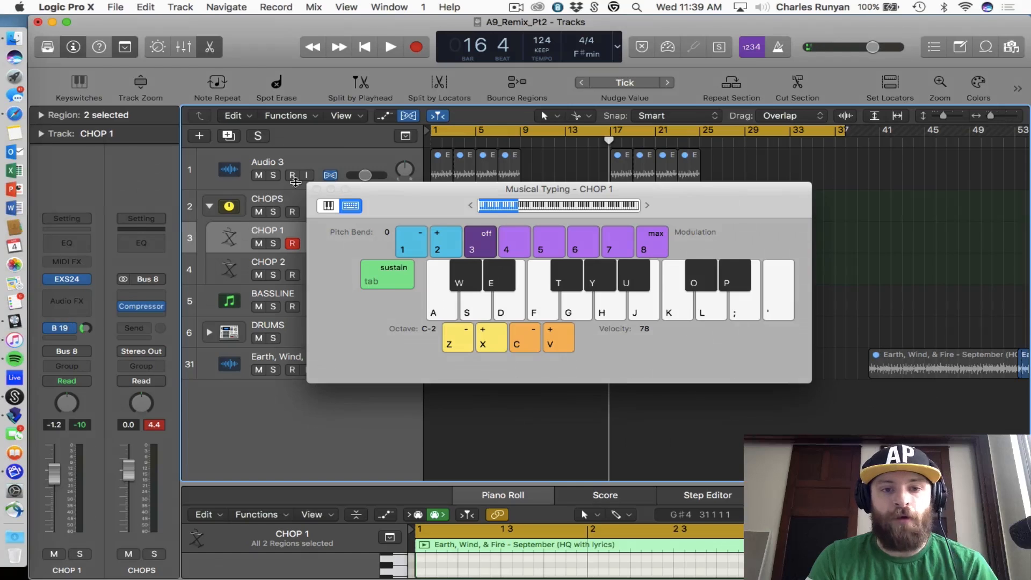
{"action": "left_click", "coordinate": [314, 190]}
Step: Show the Mixer enlarged and rename the Aux 33 channel strip to VERB
{"action": "key", "text": "x"}
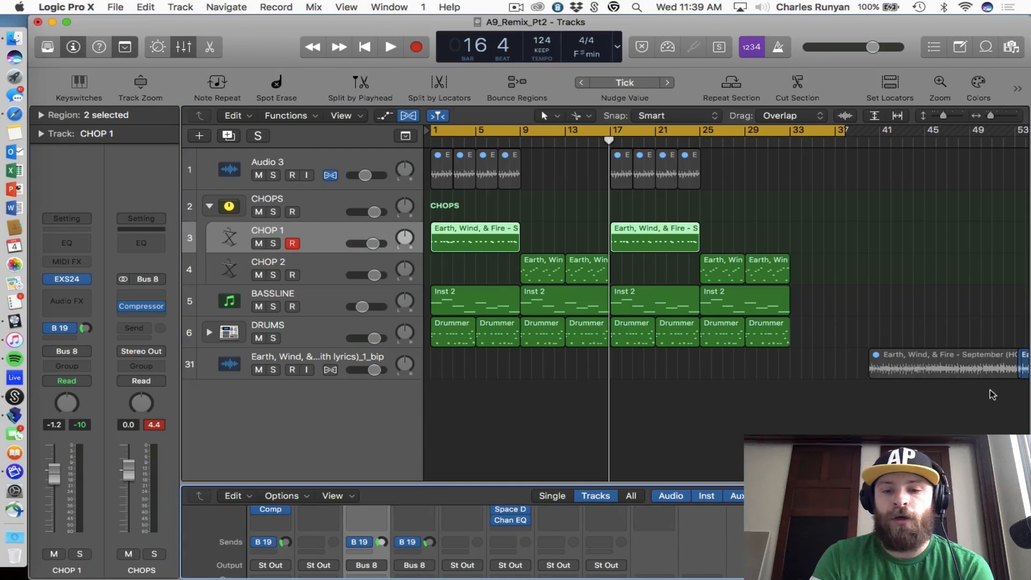
{"action": "left_click_drag", "start_coordinate": [610, 483], "coordinate": [611, 173]}
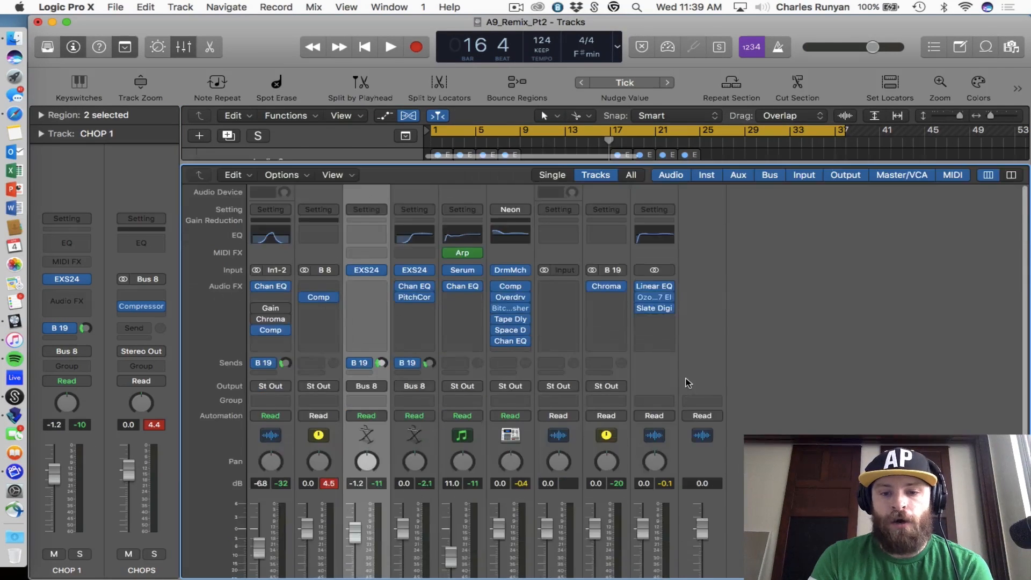
{"action": "left_click", "coordinate": [601, 571]}
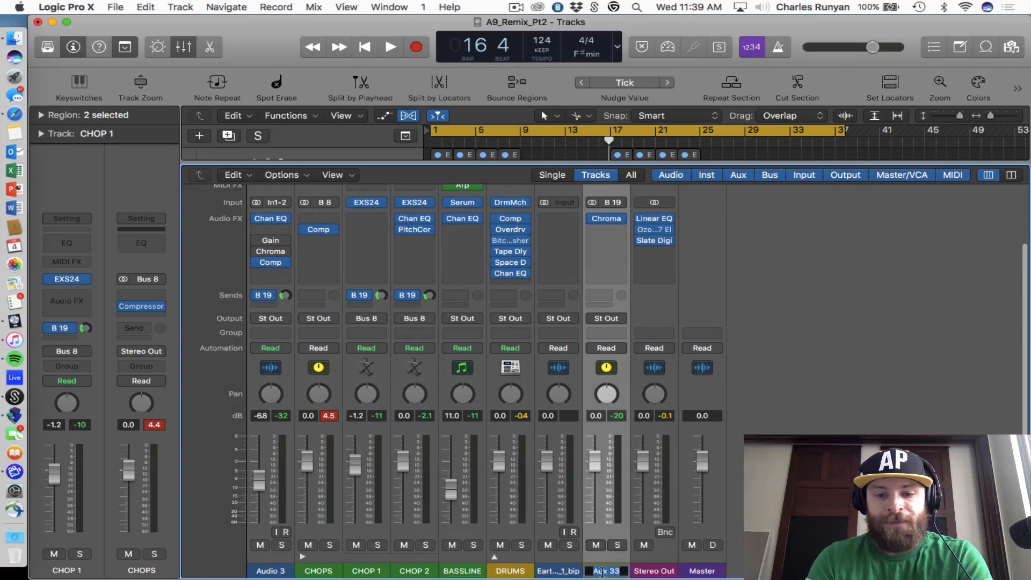
Step: Inspect the ChromaVerb reverb on the VERB channel during playback, and close the plug-in window and the Mixer
{"action": "left_click", "coordinate": [608, 218]}
{"action": "key", "text": "space"}
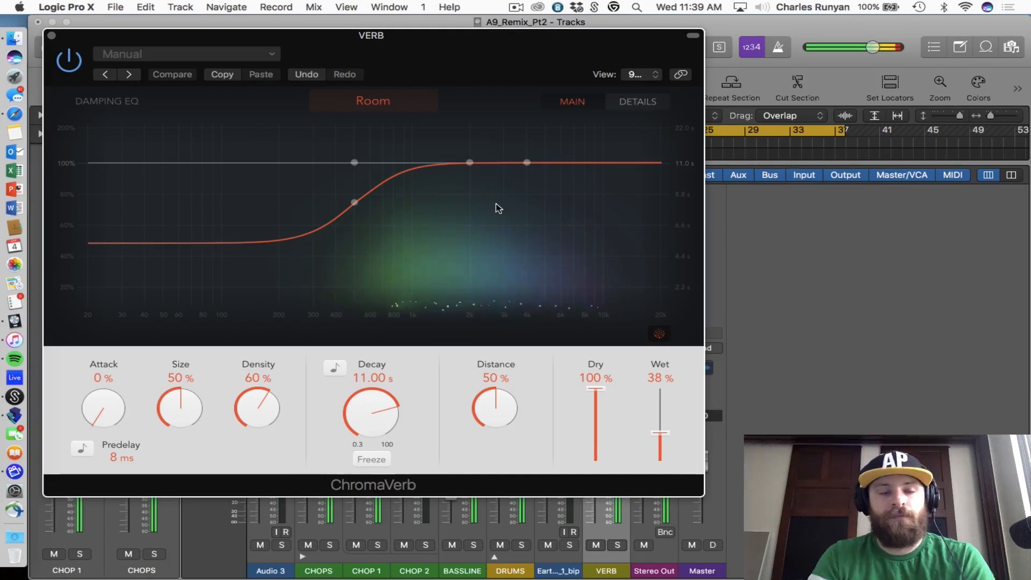
{"action": "key", "text": "x"}
{"action": "left_click", "coordinate": [52, 35]}
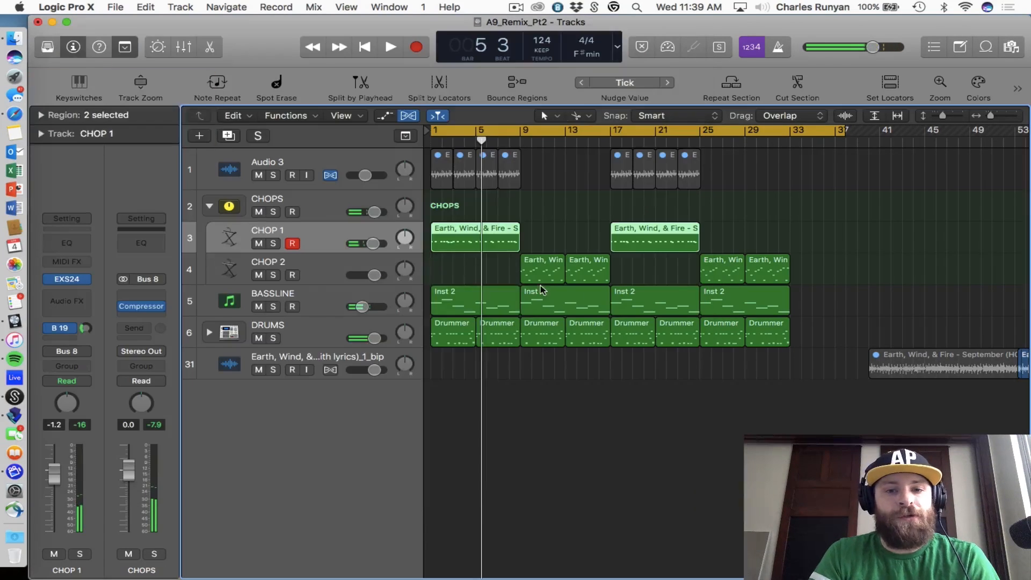
Step: Open the first BASSLINE region in the Piano Roll and audition its notes individually
{"action": "double_click", "coordinate": [473, 302]}
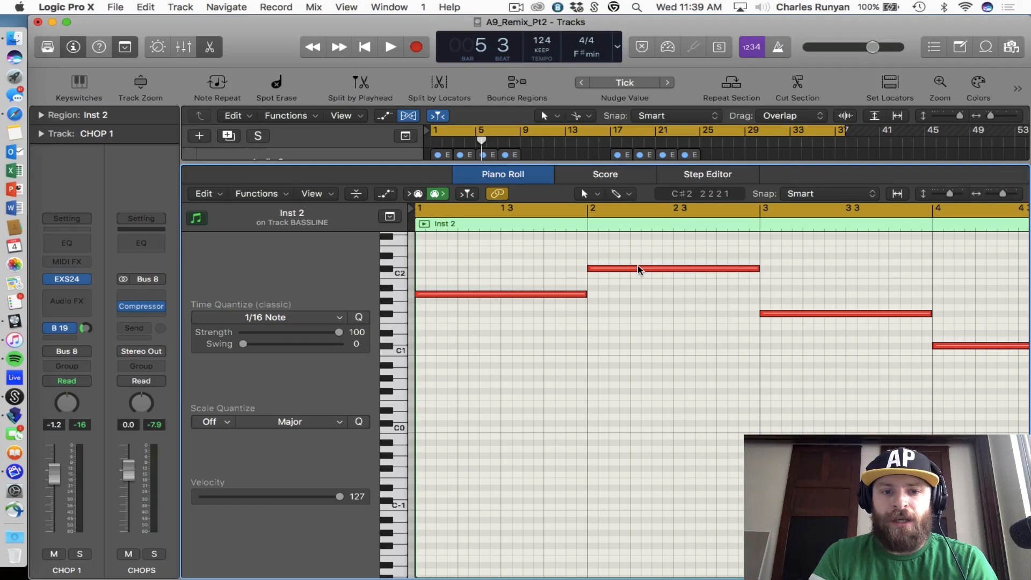
{"action": "left_click", "coordinate": [787, 314]}
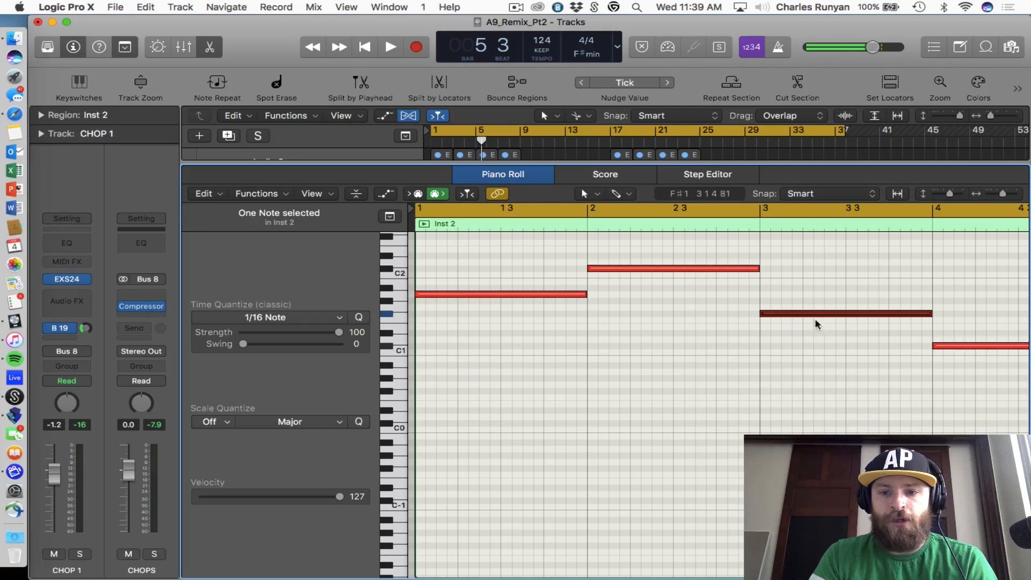
{"action": "scroll", "coordinate": [878, 345], "scroll_direction": "right", "scroll_amount": 3}
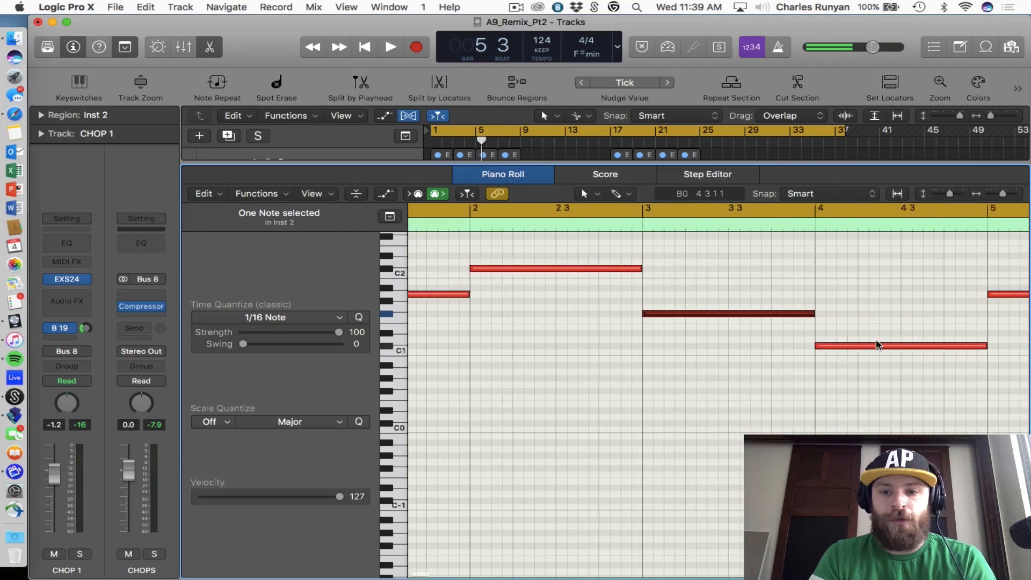
{"action": "left_click", "coordinate": [842, 345]}
{"action": "scroll", "coordinate": [858, 337], "scroll_direction": "right", "scroll_amount": 2}
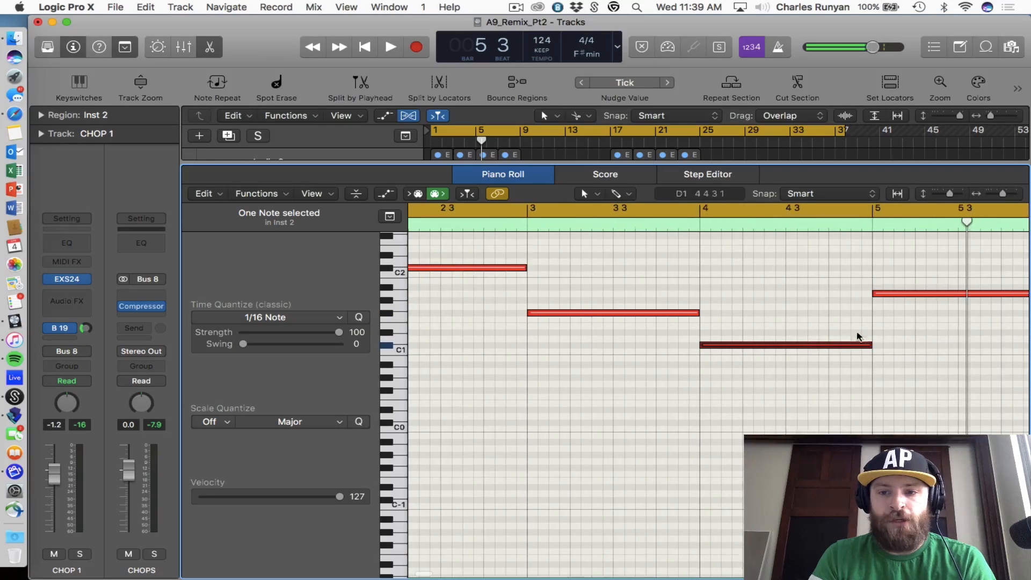
{"action": "left_click", "coordinate": [889, 294]}
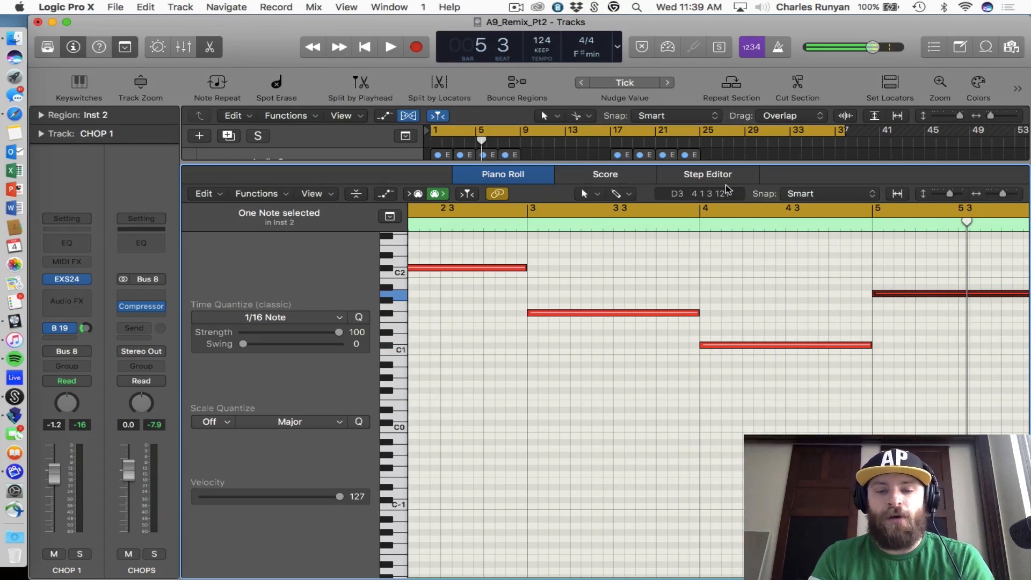
{"action": "key", "text": "super+Left"}
{"action": "key", "text": "super+Left"}
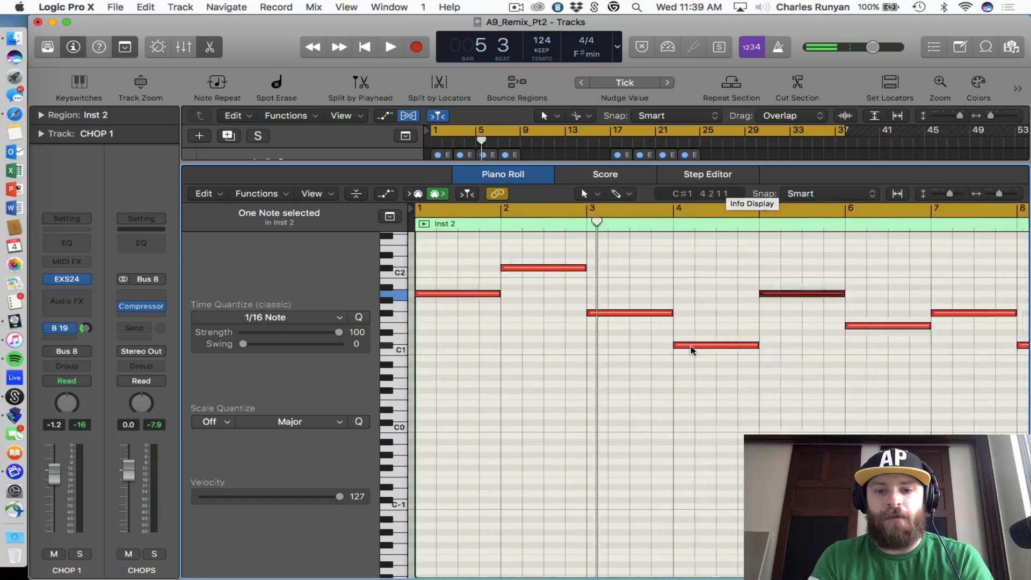
Step: Start playback, shrink the Piano Roll to reveal more of the tracks area, and collapse the CHOPS stack
{"action": "key", "text": "space"}
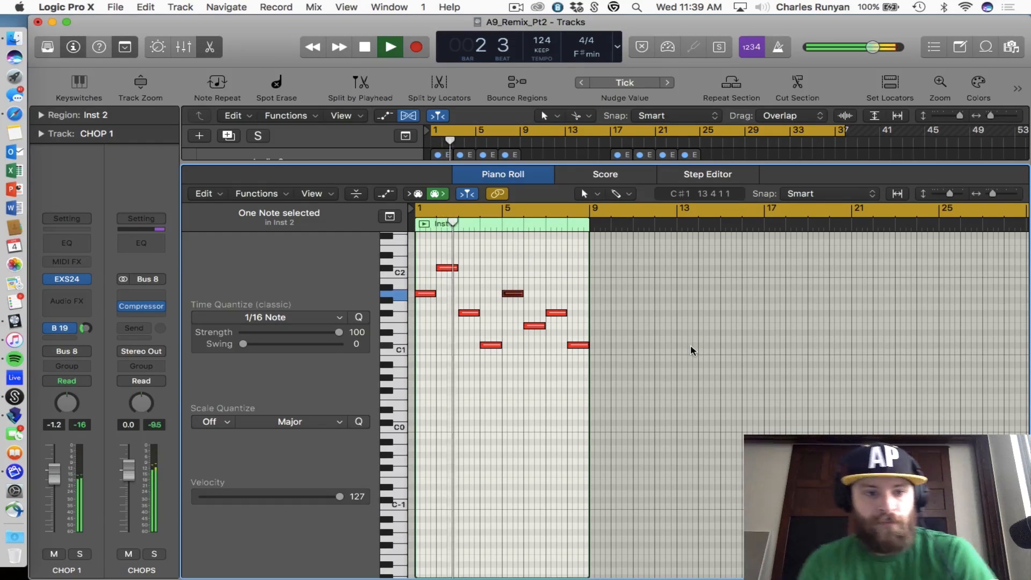
{"action": "left_click_drag", "start_coordinate": [407, 160], "coordinate": [407, 309]}
{"action": "left_click", "coordinate": [210, 207]}
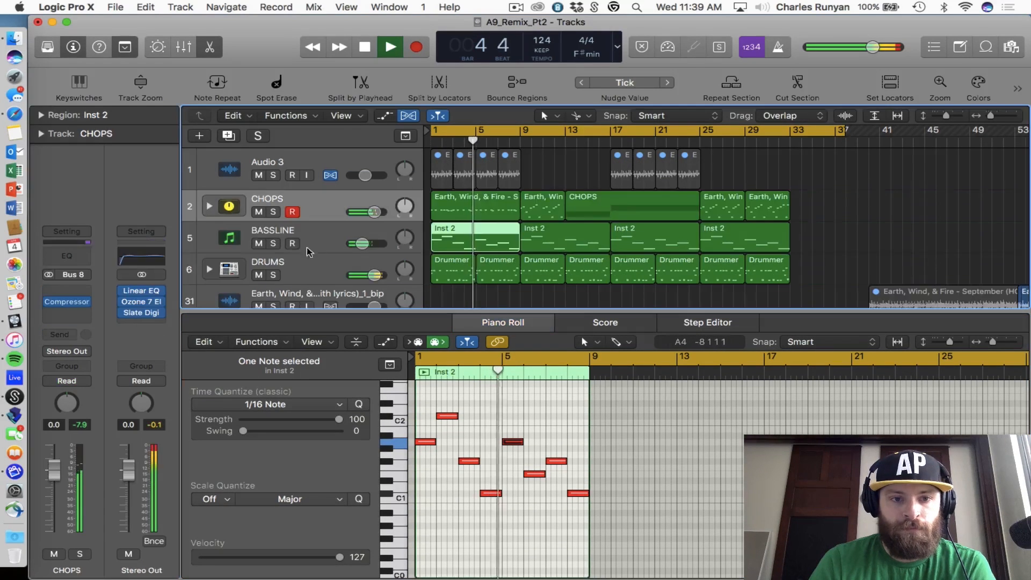
Step: Open the Serum synth on the BASSLINE track, set the unison of OSC A and OSC B to 6 voices, and adjust OSC A's detune
{"action": "left_click", "coordinate": [231, 236]}
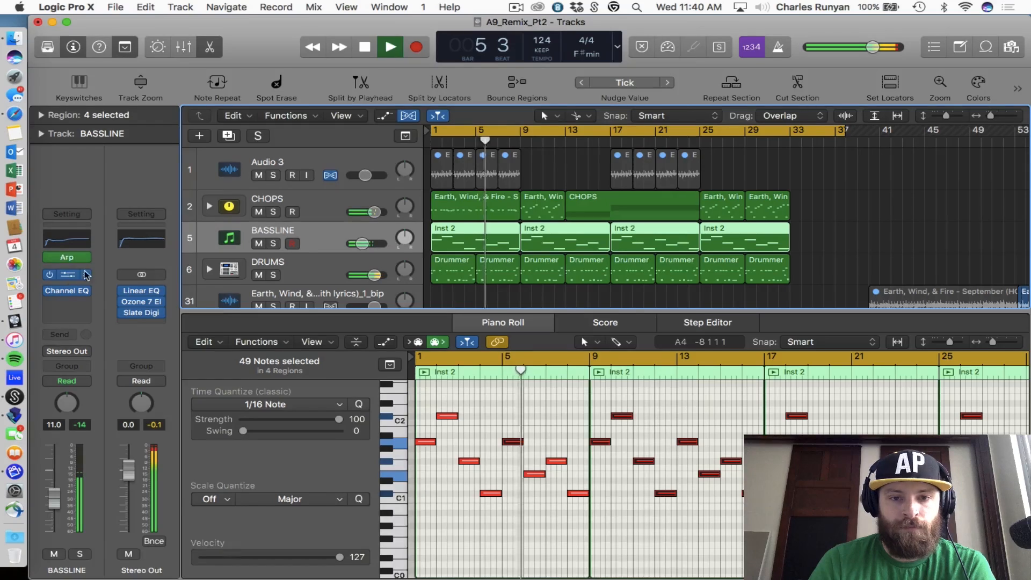
{"action": "left_click", "coordinate": [68, 275]}
{"action": "left_click_drag", "start_coordinate": [598, 260], "coordinate": [598, 263]}
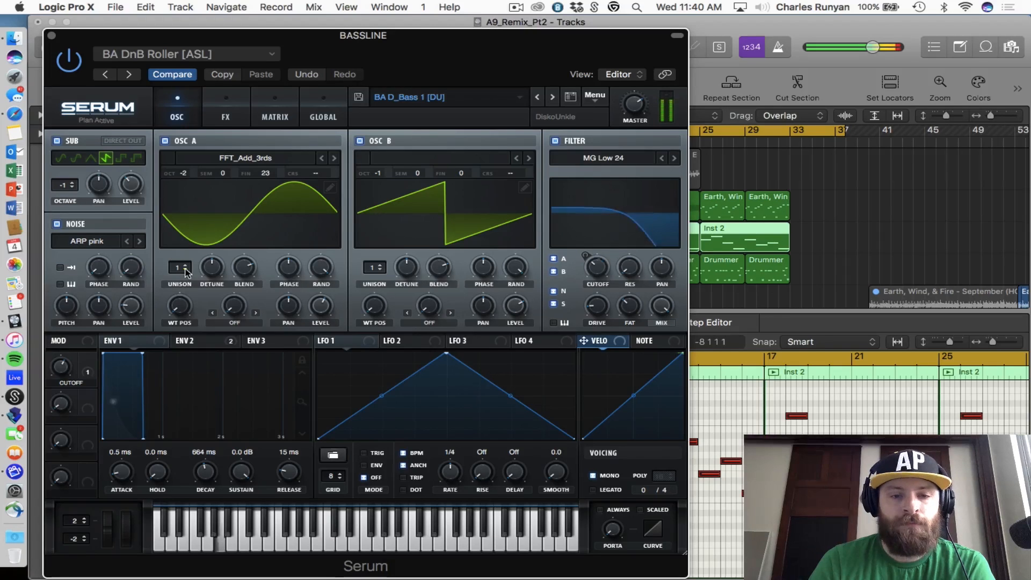
{"action": "left_click_drag", "start_coordinate": [185, 271], "coordinate": [192, 219]}
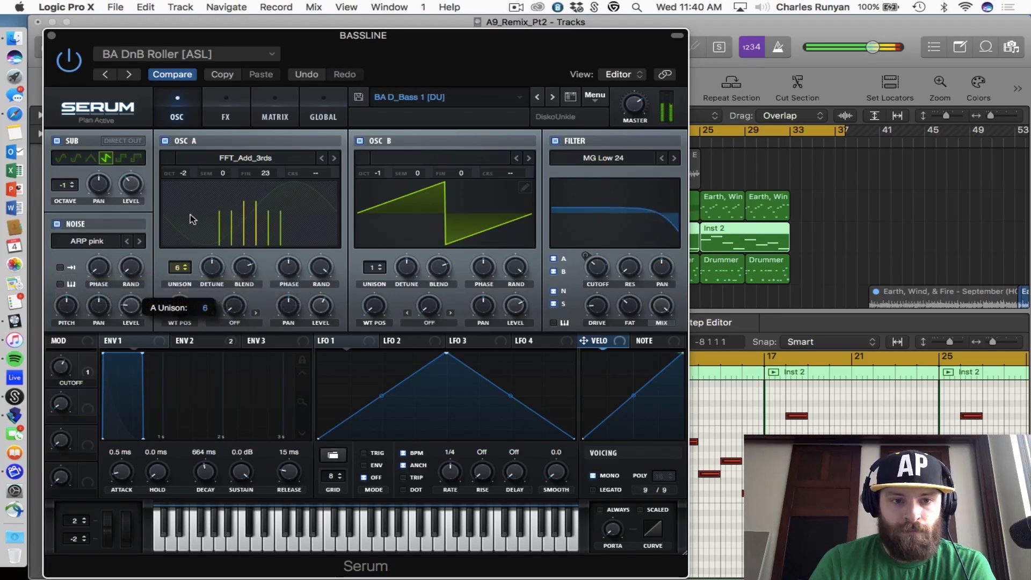
{"action": "left_click_drag", "start_coordinate": [375, 268], "coordinate": [378, 212]}
{"action": "mouse_move", "coordinate": [408, 270]}
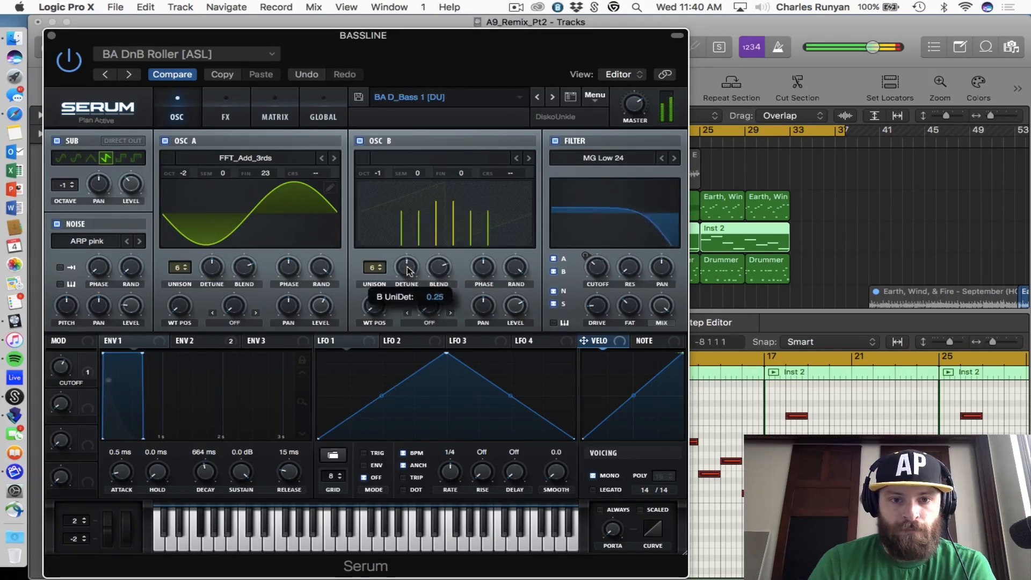
{"action": "left_click_drag", "start_coordinate": [213, 265], "coordinate": [213, 275]}
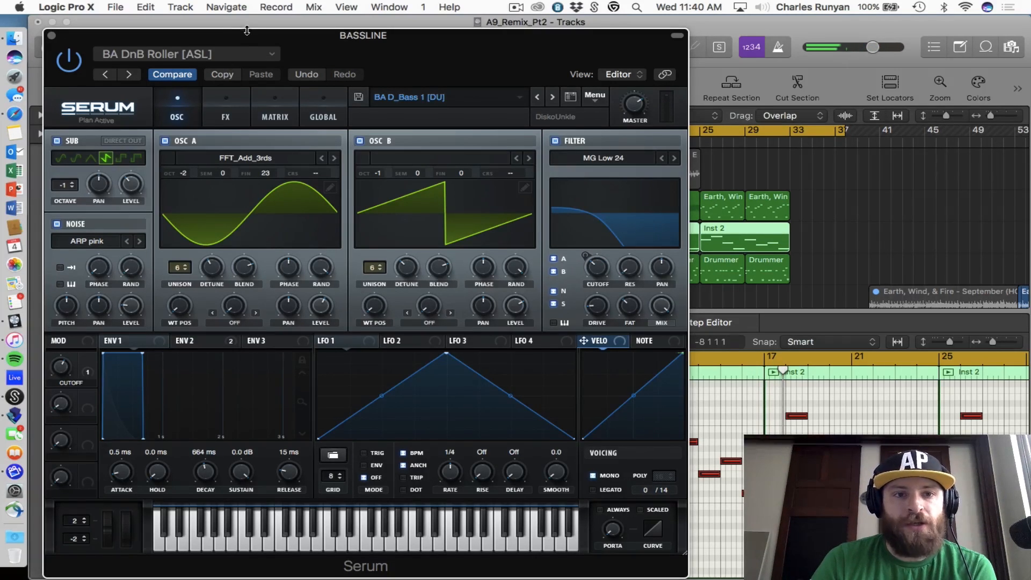
Step: Solo the BASSLINE track and play it from the start of the project, keeping the Serum window open
{"action": "left_click_drag", "start_coordinate": [247, 30], "coordinate": [338, 259]}
{"action": "left_click", "coordinate": [272, 243]}
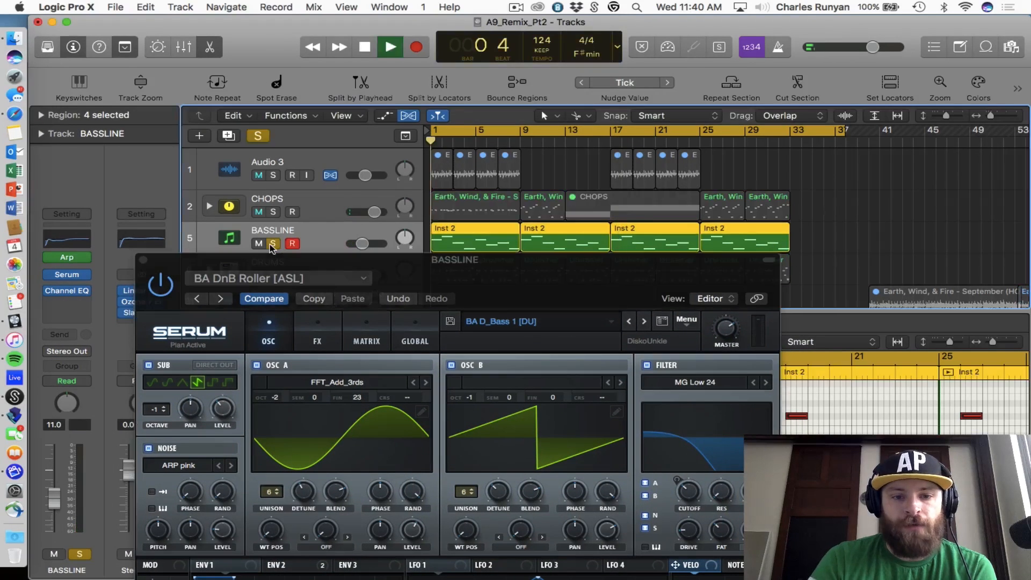
{"action": "key", "text": "Return"}
{"action": "key", "text": "space"}
Step: Set Serum's OSC A unison to 9 voices and OSC B unison to 7 voices while the bassline plays
{"action": "left_click_drag", "start_coordinate": [312, 252], "coordinate": [325, 54]}
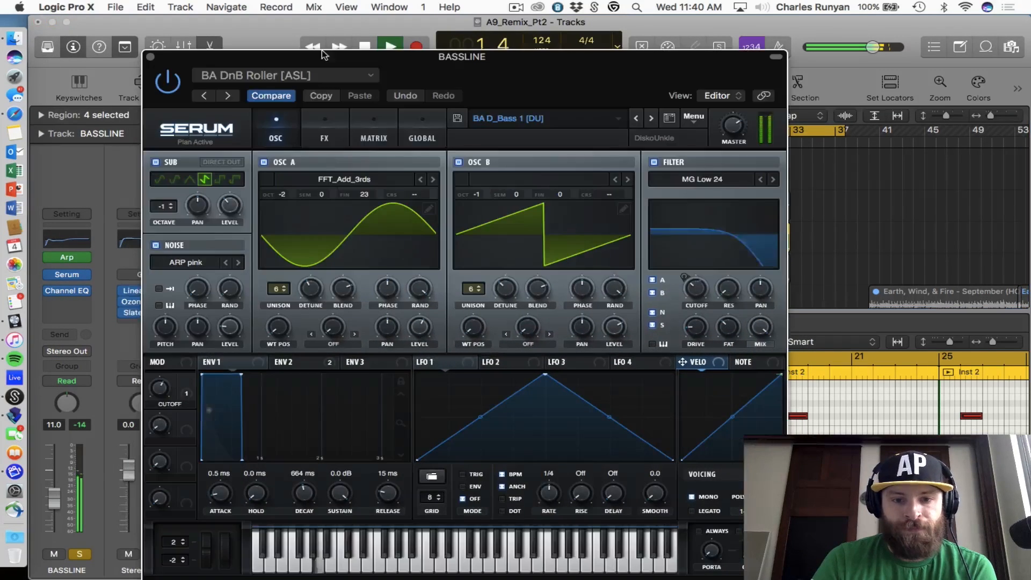
{"action": "left_click_drag", "start_coordinate": [474, 289], "coordinate": [475, 371]}
{"action": "left_click_drag", "start_coordinate": [280, 291], "coordinate": [283, 298]}
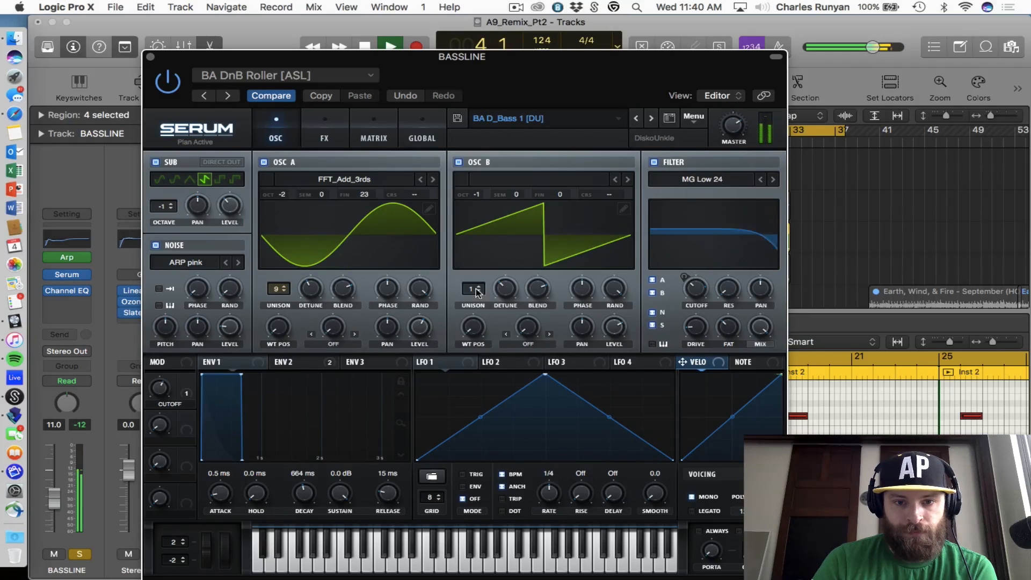
{"action": "left_click_drag", "start_coordinate": [472, 289], "coordinate": [476, 224]}
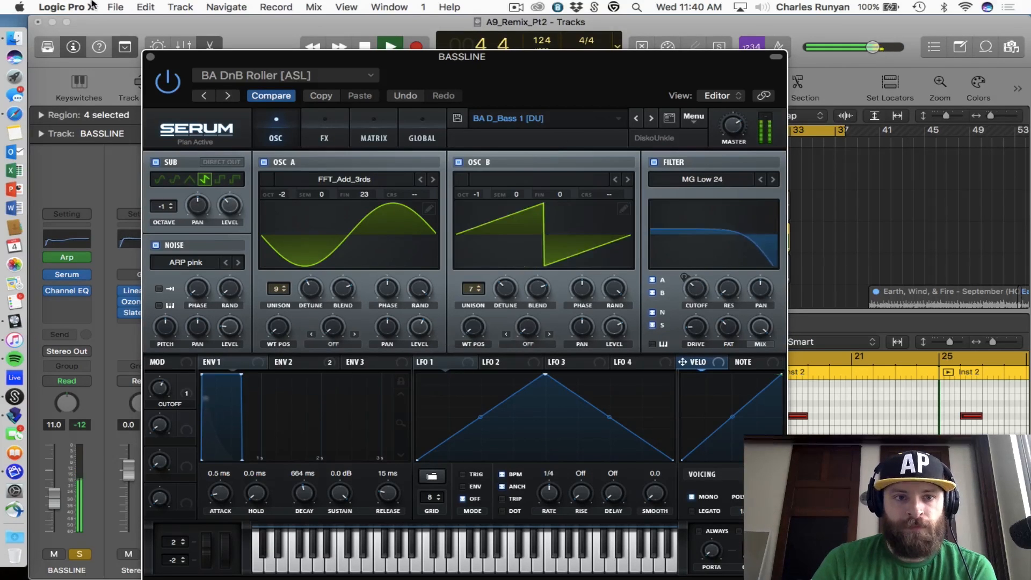
Step: Close the Serum window, clear the BASSLINE solo, and close the Piano Roll
{"action": "left_click", "coordinate": [150, 57]}
{"action": "left_click", "coordinate": [258, 136]}
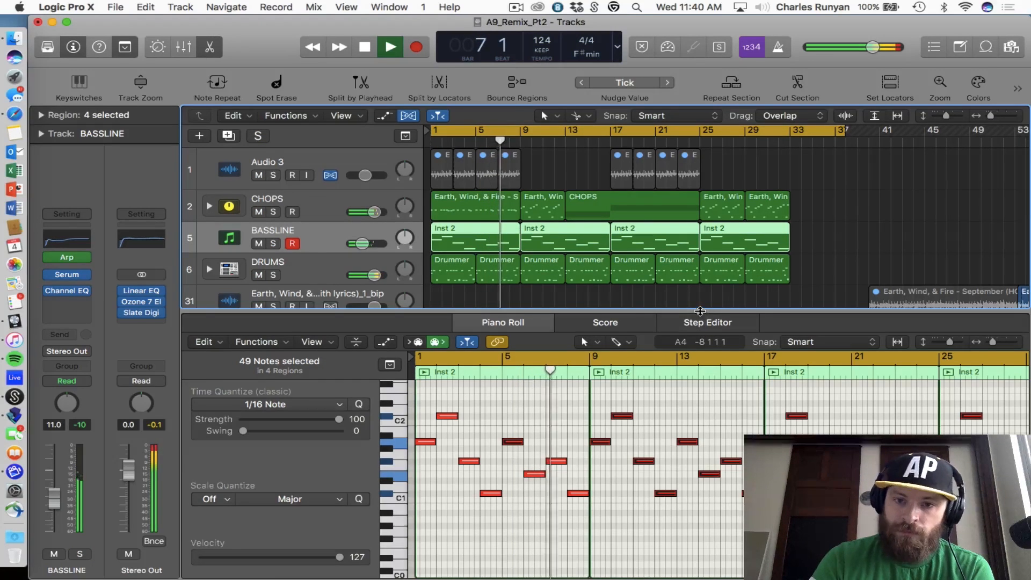
{"action": "left_click_drag", "start_coordinate": [700, 312], "coordinate": [734, 567]}
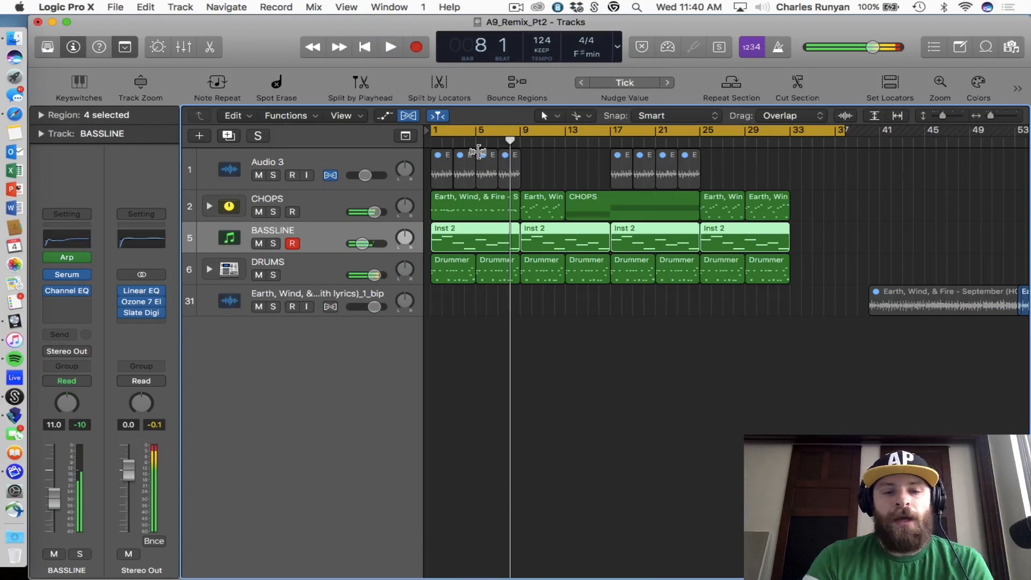
Step: Unmute the first four regions on the Audio 3 track, audition them soloed from the project start, and clear the solo
{"action": "key", "text": "Return"}
{"action": "left_click", "coordinate": [273, 176]}
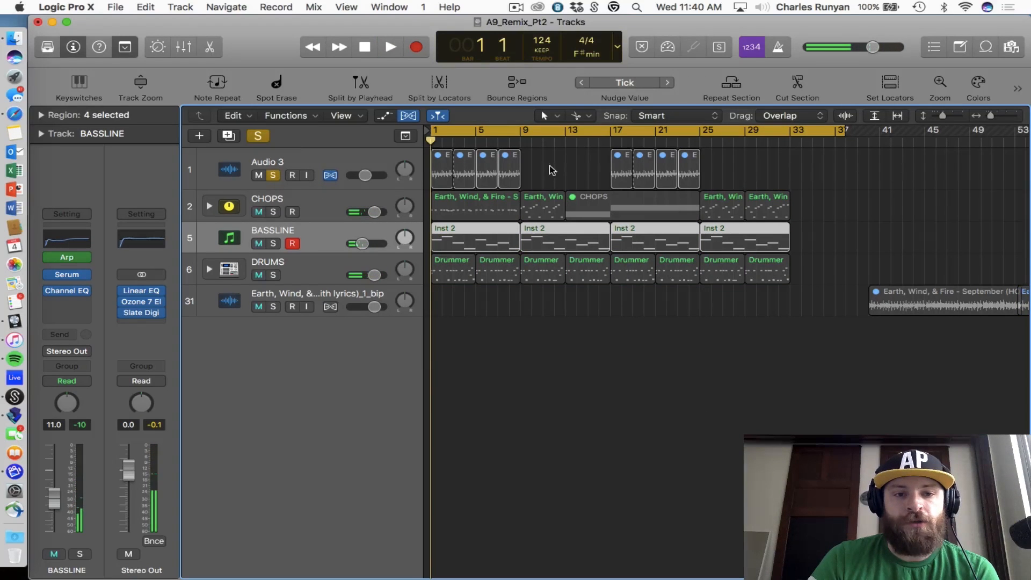
{"action": "left_click", "coordinate": [531, 177]}
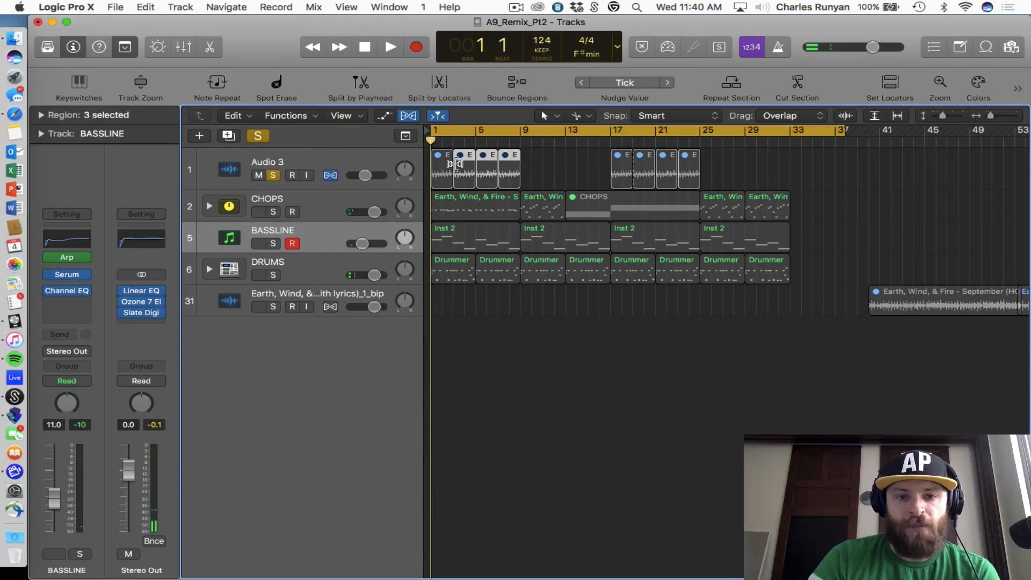
{"action": "left_click", "coordinate": [537, 164]}
{"action": "left_click", "coordinate": [407, 164]}
{"action": "key", "text": "space"}
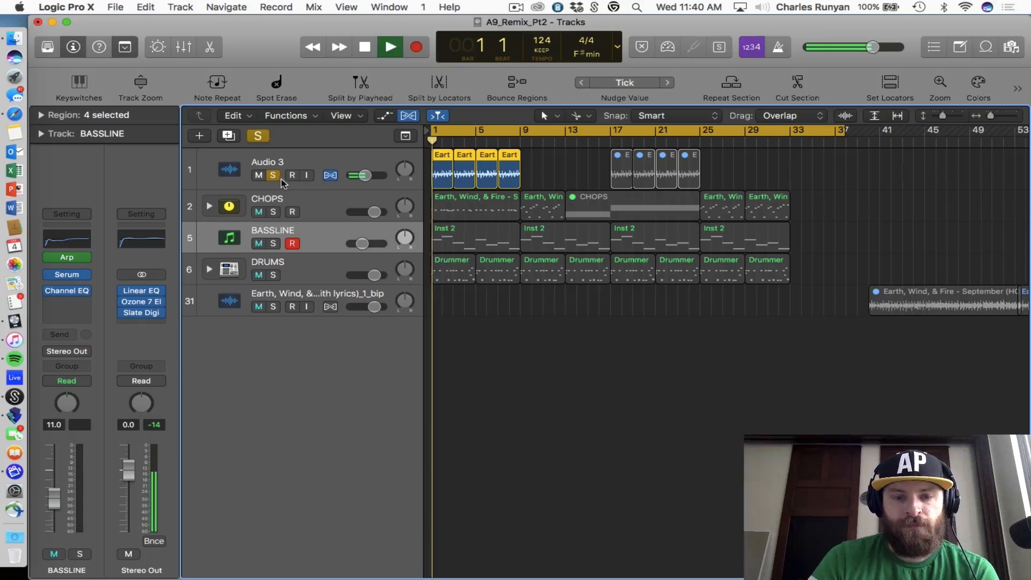
{"action": "left_click", "coordinate": [273, 176]}
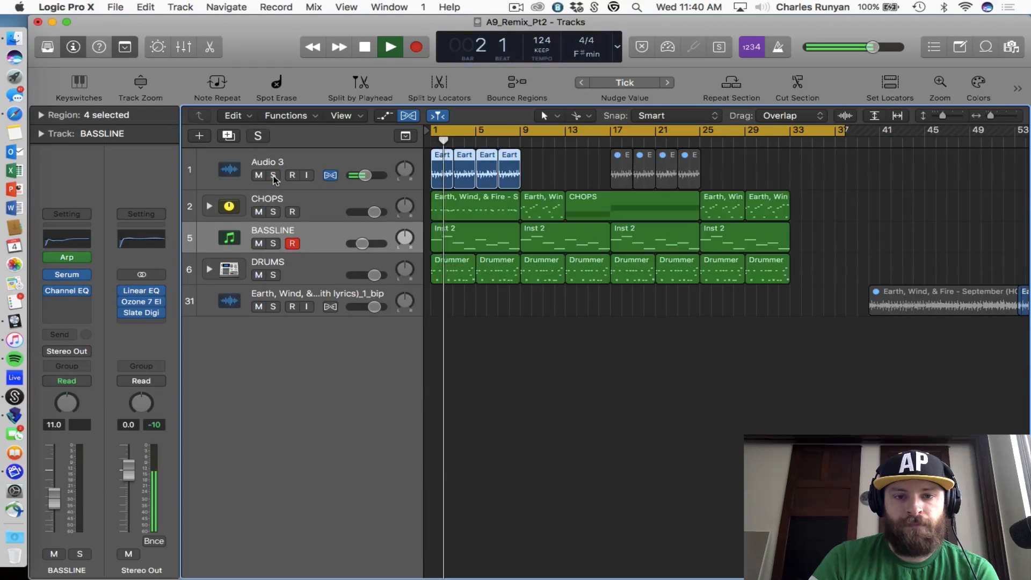
Step: Open the Channel EQ on the Audio 3 track to examine its filter curve
{"action": "left_click", "coordinate": [324, 155]}
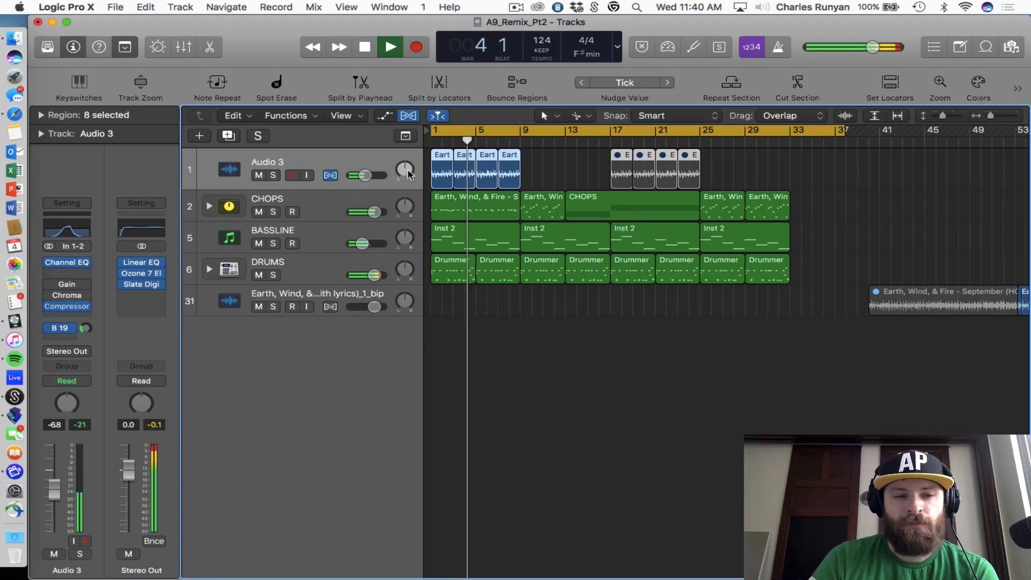
{"action": "left_click", "coordinate": [75, 228]}
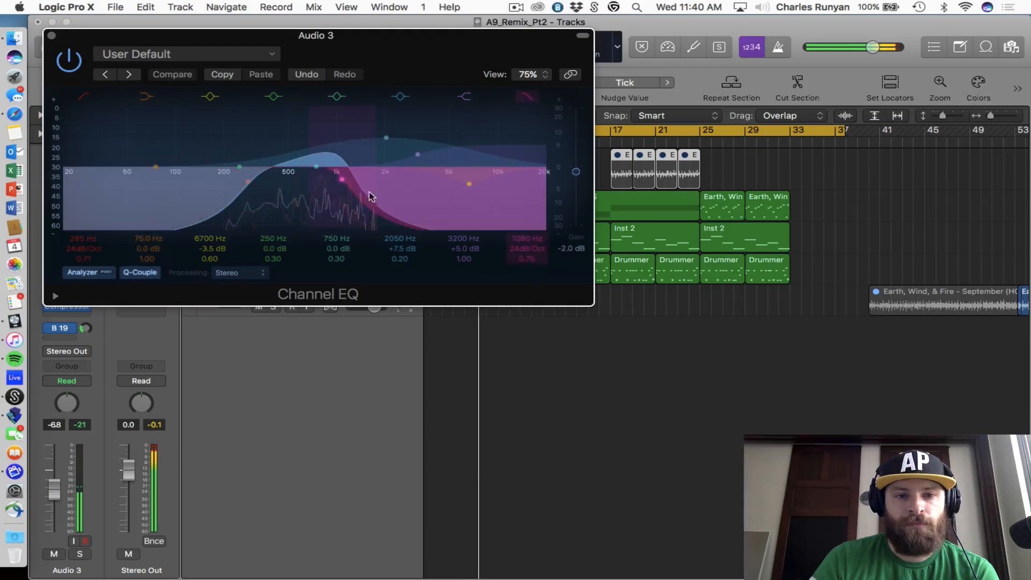
Step: Raise the Audio 3 track's high-cut filter frequency to 5700 Hz and close the Channel EQ
{"action": "left_click_drag", "start_coordinate": [370, 196], "coordinate": [481, 184]}
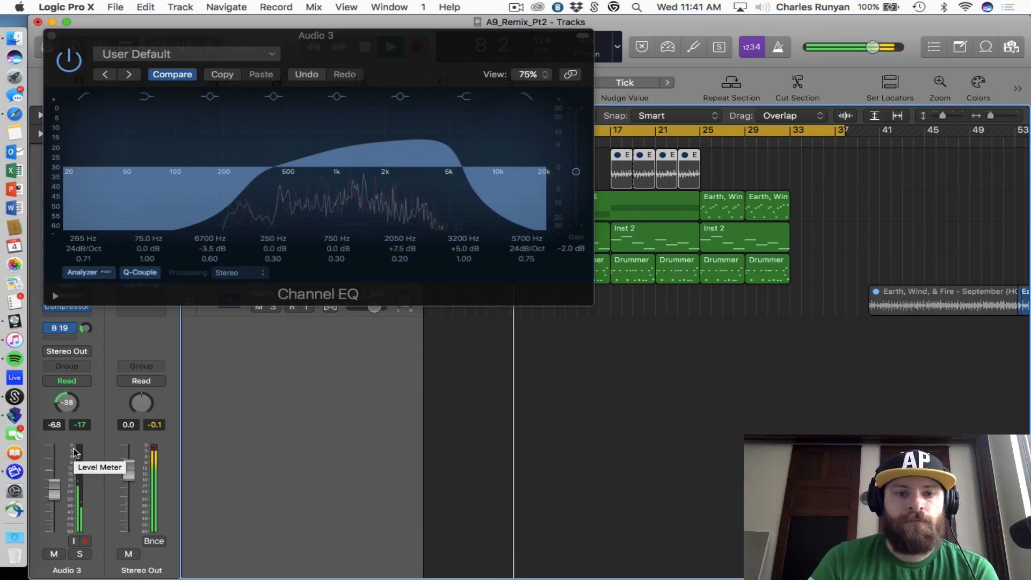
{"action": "left_click", "coordinate": [51, 36]}
Step: Unmute the four Audio 3 regions at bars 17–25 and listen to them in the mix
{"action": "left_click_drag", "start_coordinate": [769, 166], "coordinate": [614, 168]}
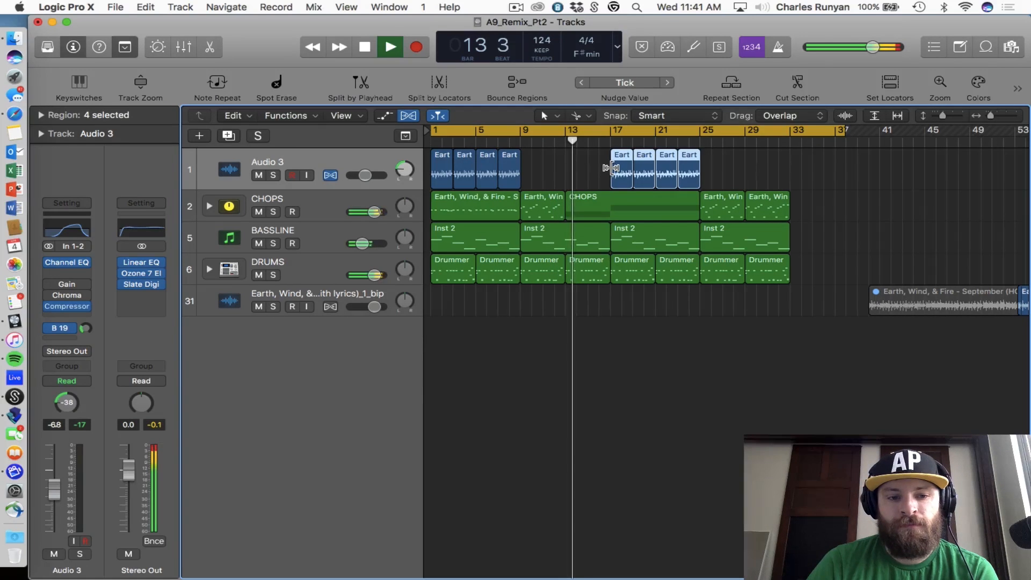
{"action": "left_click", "coordinate": [129, 554]}
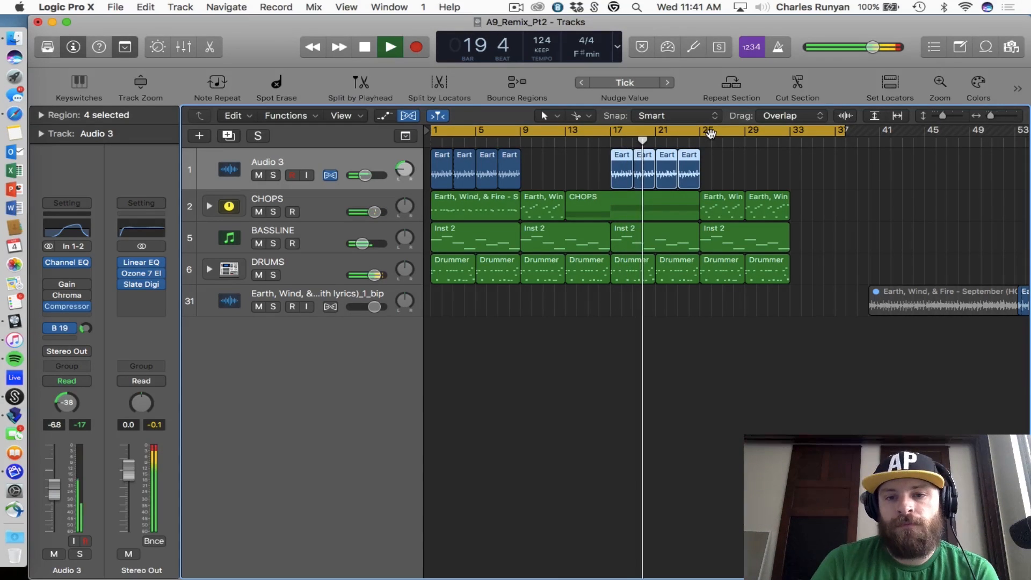
{"action": "key", "text": "space"}
Step: Set the cycle range to bars 17–25 and open the bassline region there in the Piano Roll during playback
{"action": "left_click", "coordinate": [616, 131]}
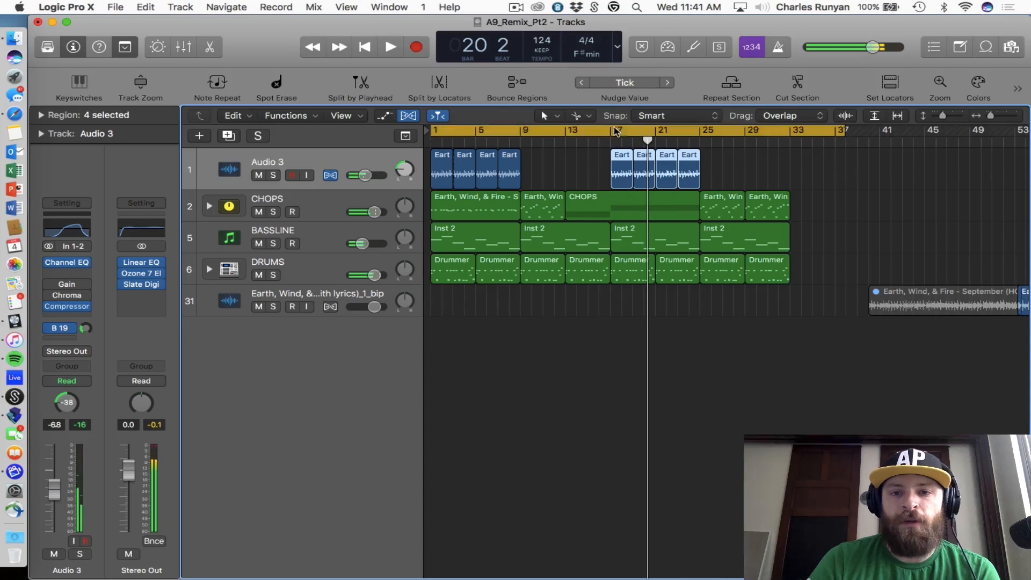
{"action": "left_click_drag", "start_coordinate": [616, 130], "coordinate": [700, 130]}
{"action": "double_click", "coordinate": [661, 225]}
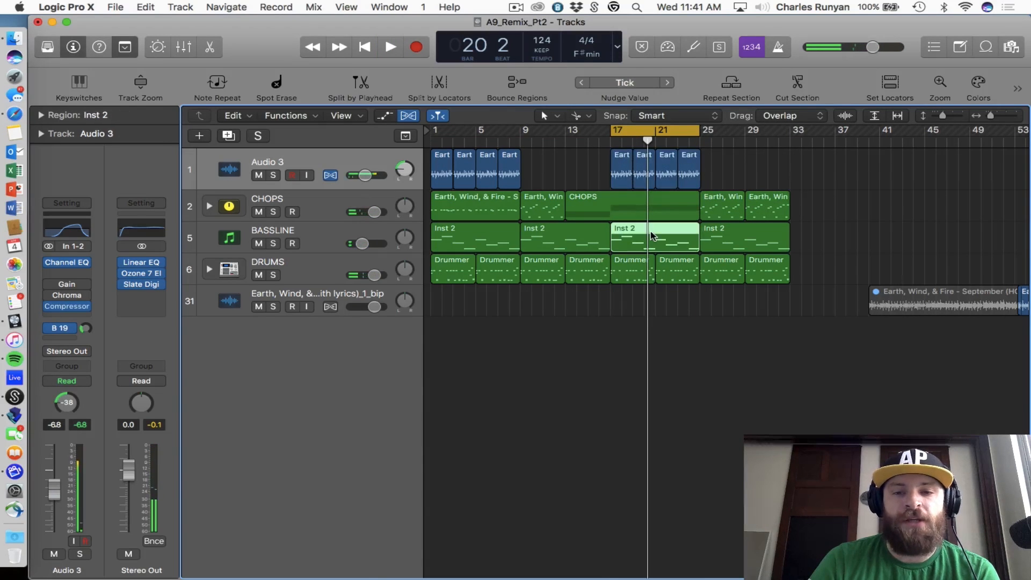
{"action": "key", "text": "space"}
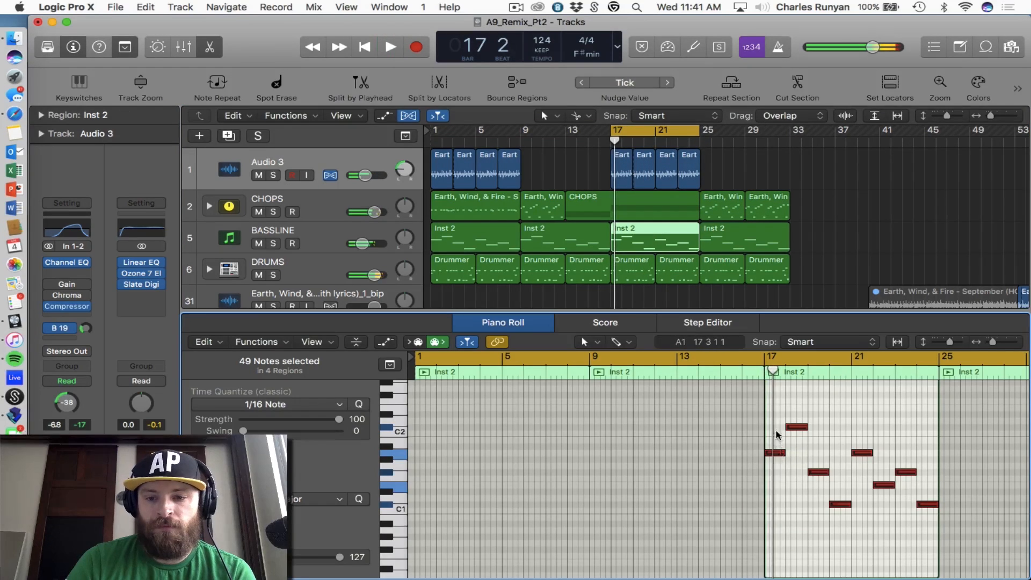
Step: Rework the bassline region at bars 17–25 into a three-note phrase with a two-bar last note, repeated from bar 21
{"action": "left_click_drag", "start_coordinate": [775, 453], "coordinate": [954, 409]}
{"action": "key", "text": "space"}
{"action": "left_click", "coordinate": [829, 422]}
{"action": "key", "text": "space"}
{"action": "key", "text": "space"}
{"action": "key", "text": "Delete"}
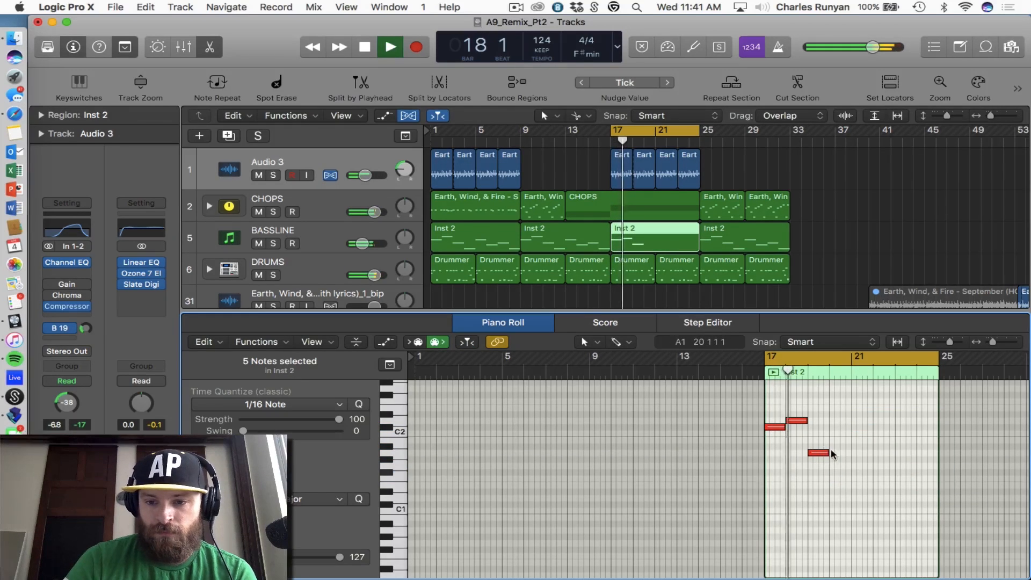
{"action": "left_click_drag", "start_coordinate": [829, 453], "coordinate": [732, 396]}
{"action": "key", "text": "super+r"}
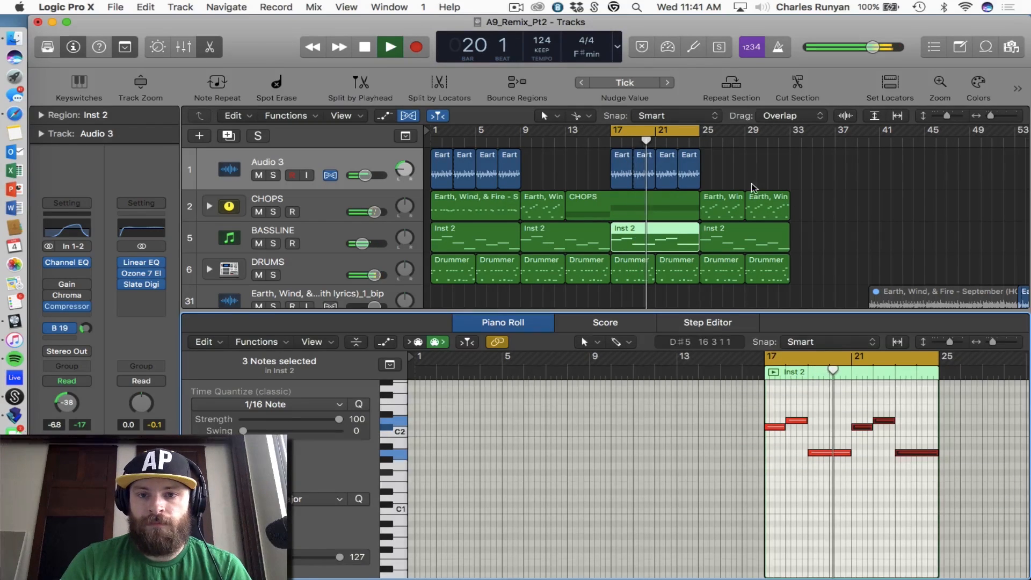
Step: Mute the four Audio 3 regions at bars 17–25, listen to the section without them, and stop playback
{"action": "left_click_drag", "start_coordinate": [750, 184], "coordinate": [608, 173]}
{"action": "key", "text": "ctrl+m"}
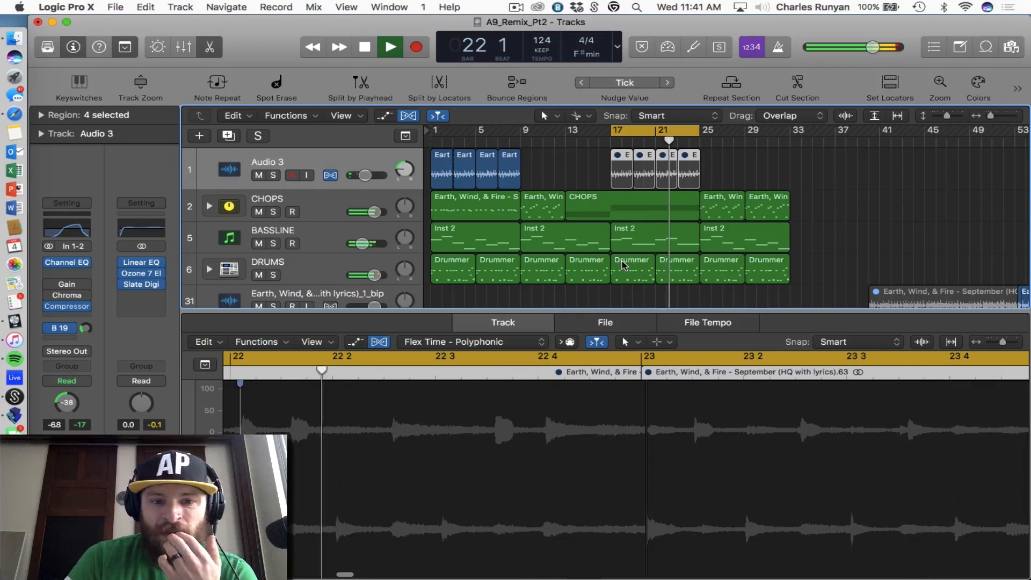
{"action": "scroll", "coordinate": [585, 215], "scroll_direction": "down", "scroll_amount": 2}
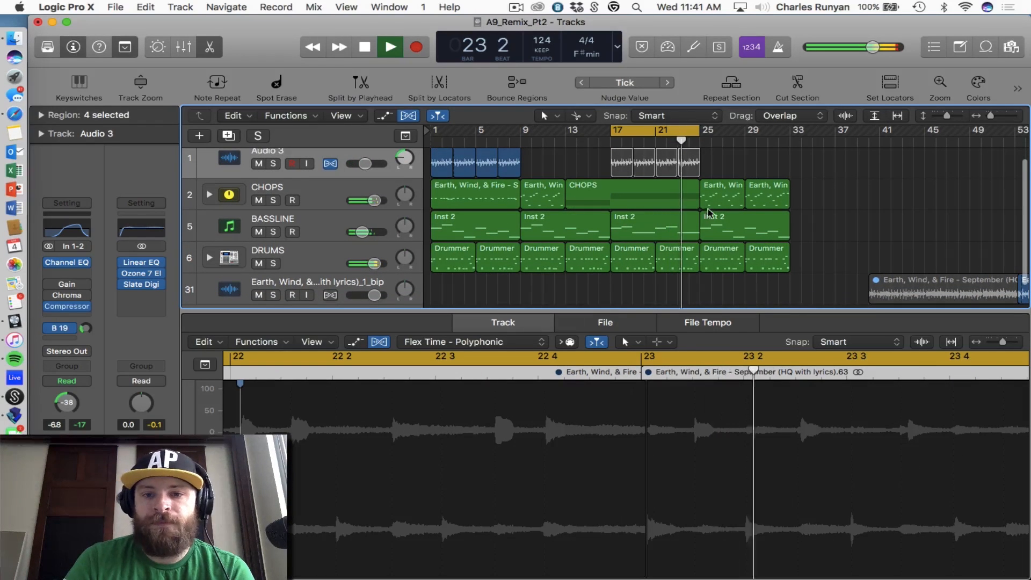
{"action": "key", "text": "space"}
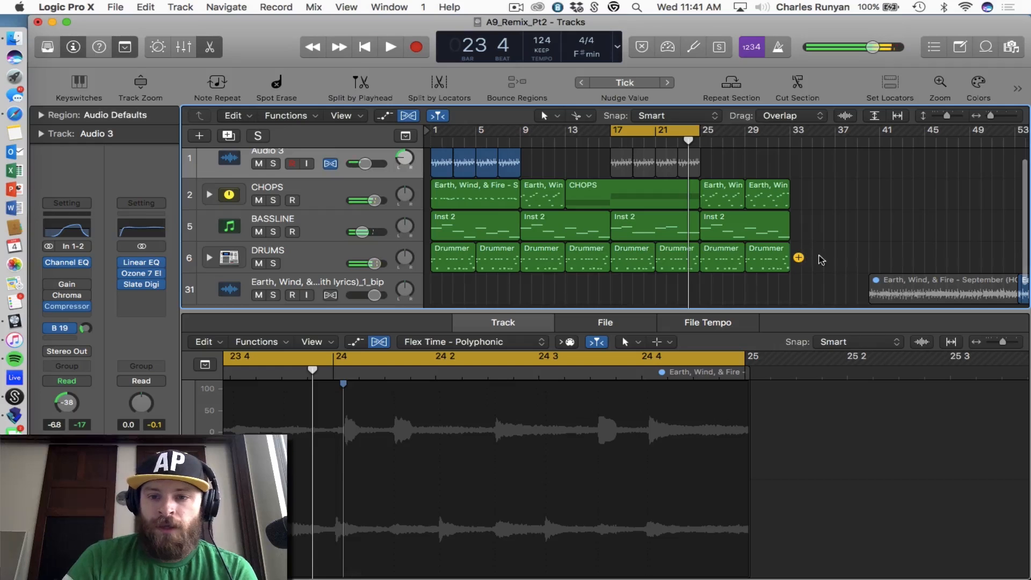
Step: Delete the chops, bassline and drum regions after bar 25 and split the CHOPS region at bar 17
{"action": "left_click_drag", "start_coordinate": [801, 217], "coordinate": [721, 181]}
{"action": "key", "text": "Delete"}
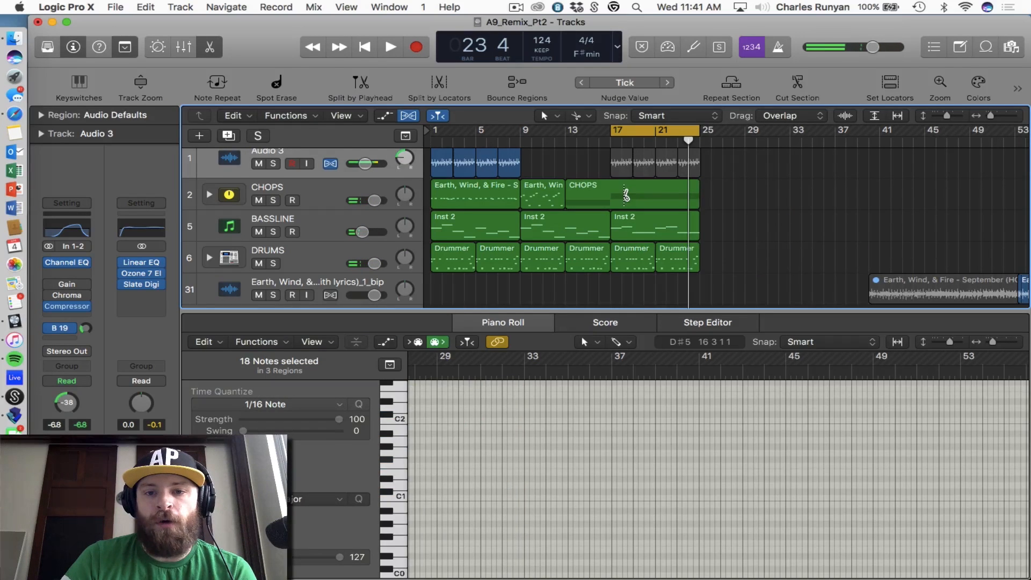
{"action": "left_click", "coordinate": [626, 196]}
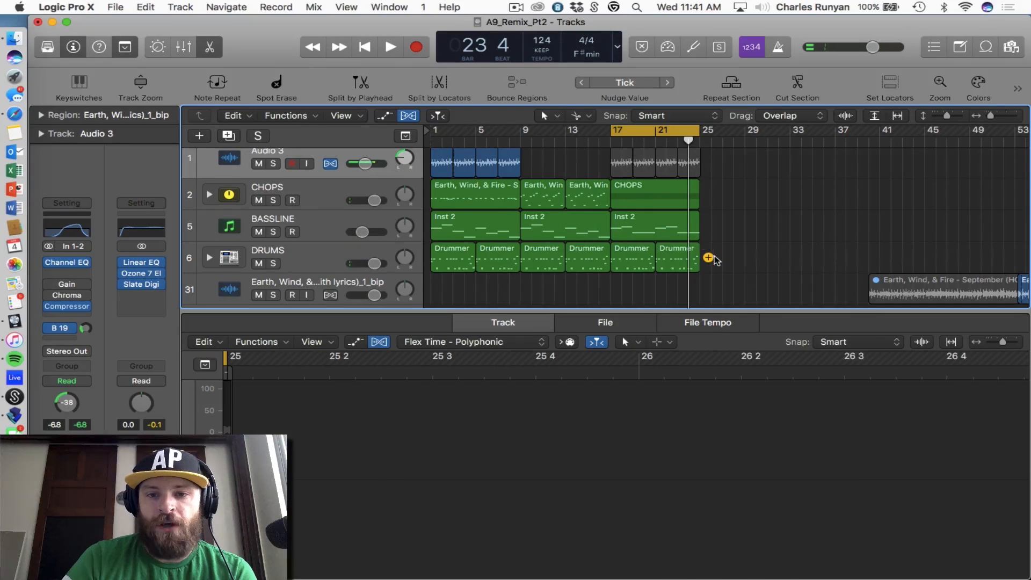
Step: Repeat the Audio 3, chops, bassline and drum regions of bars 17–25 into bars 25–33 and start playback
{"action": "left_click_drag", "start_coordinate": [714, 258], "coordinate": [620, 140]}
{"action": "key", "text": "super+r"}
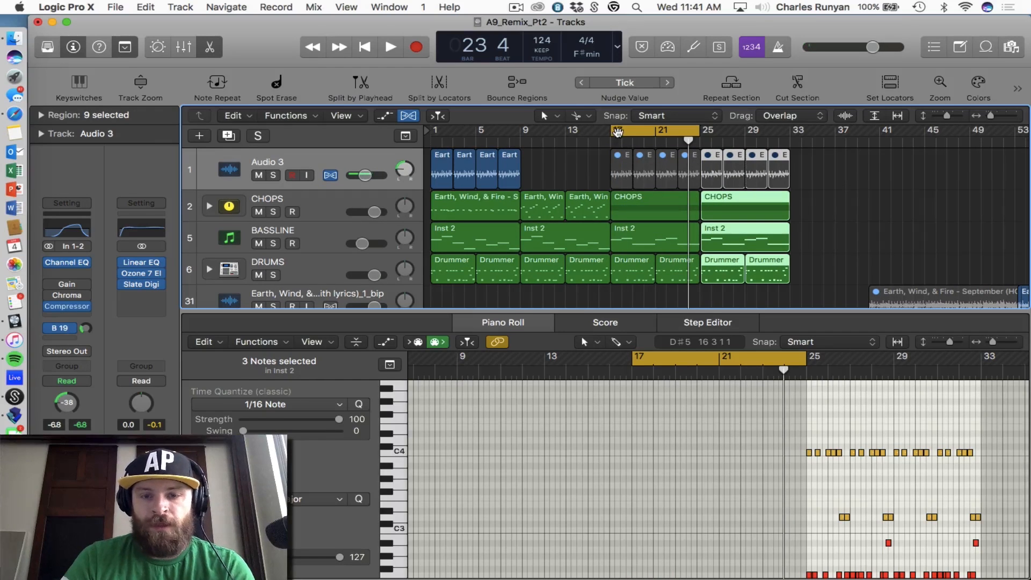
{"action": "key", "text": "space"}
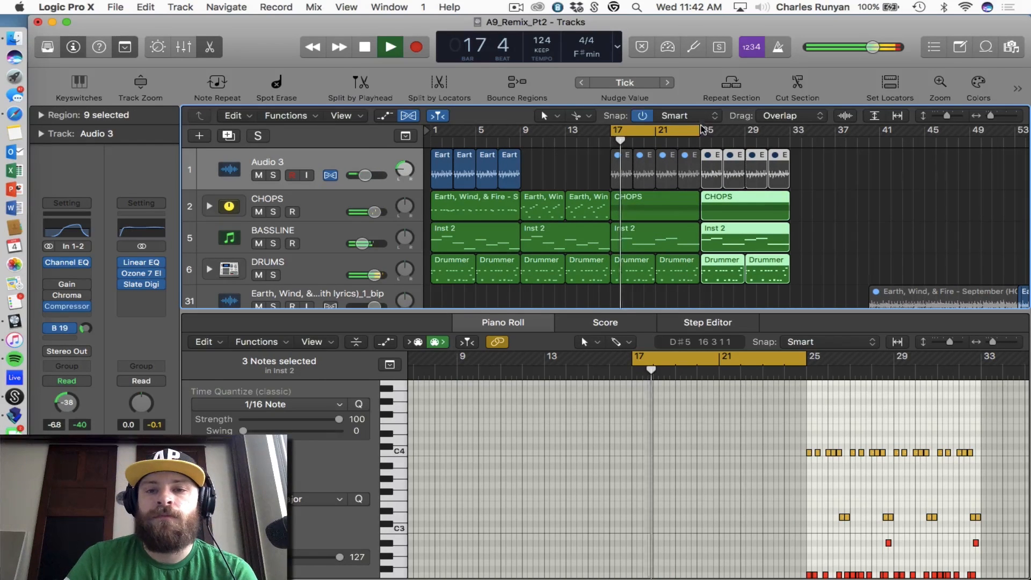
Step: Extend the cycle range to bar 33 and shrink the Piano Roll to enlarge the Tracks area
{"action": "left_click_drag", "start_coordinate": [702, 129], "coordinate": [790, 128]}
{"action": "scroll", "coordinate": [916, 301], "scroll_direction": "down", "scroll_amount": 1}
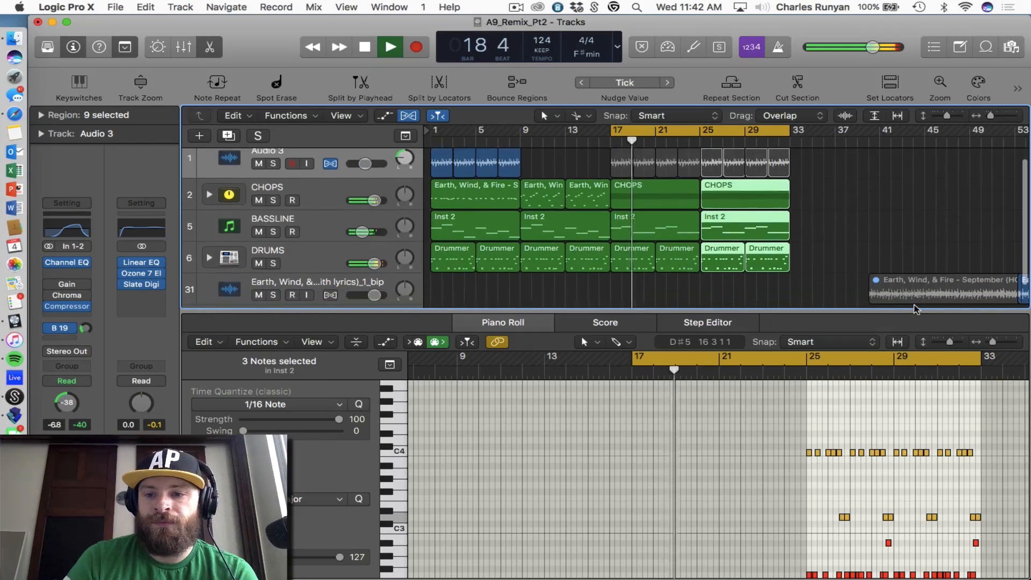
{"action": "left_click_drag", "start_coordinate": [916, 311], "coordinate": [918, 459]}
{"action": "scroll", "coordinate": [902, 306], "scroll_direction": "up", "scroll_amount": 1}
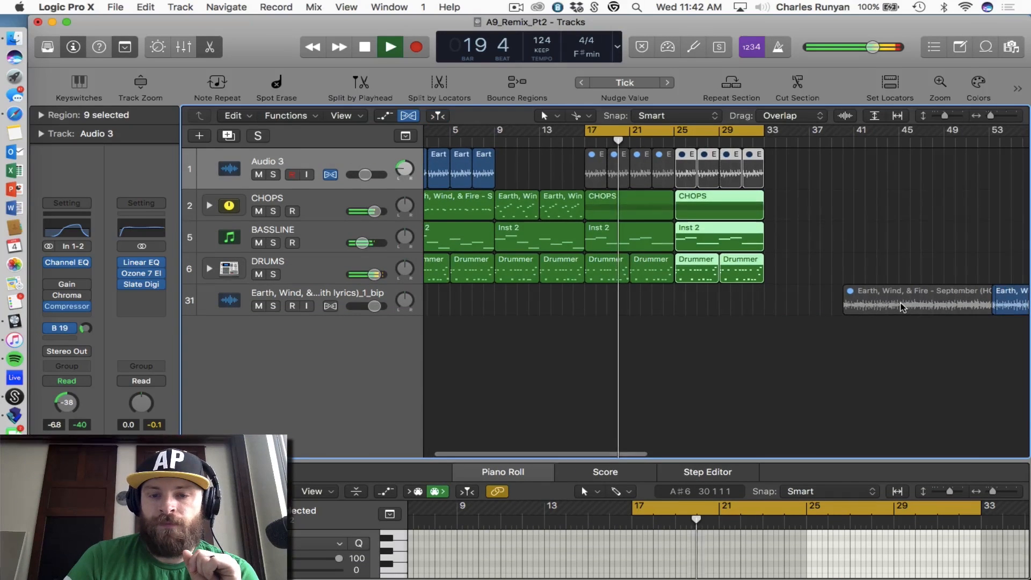
{"action": "scroll", "coordinate": [902, 306], "scroll_direction": "left", "scroll_amount": 2}
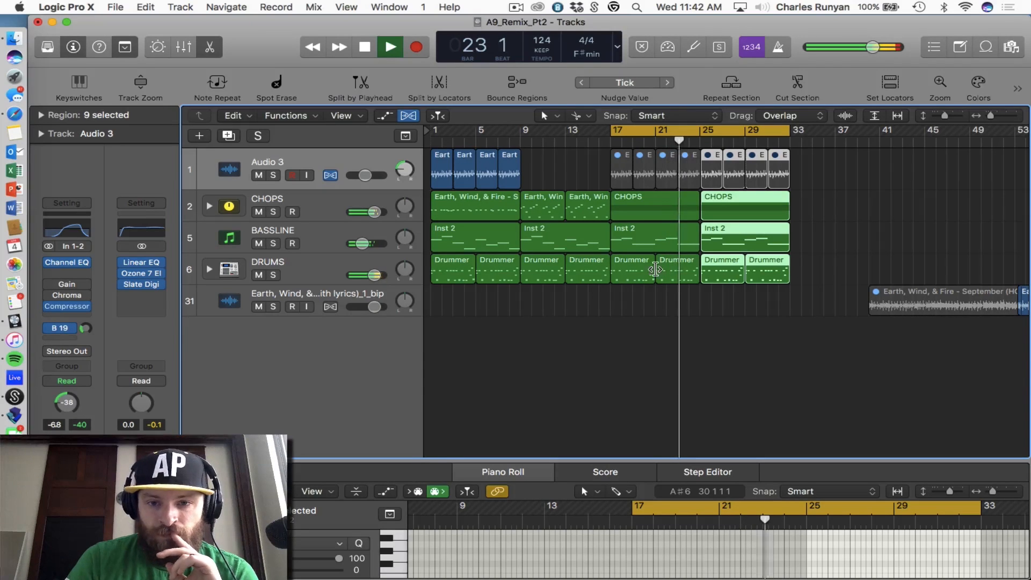
Step: Copy the chops, bassline and drum regions from bars 9–17 to bars 33–41
{"action": "left_click_drag", "start_coordinate": [601, 295], "coordinate": [801, 212]}
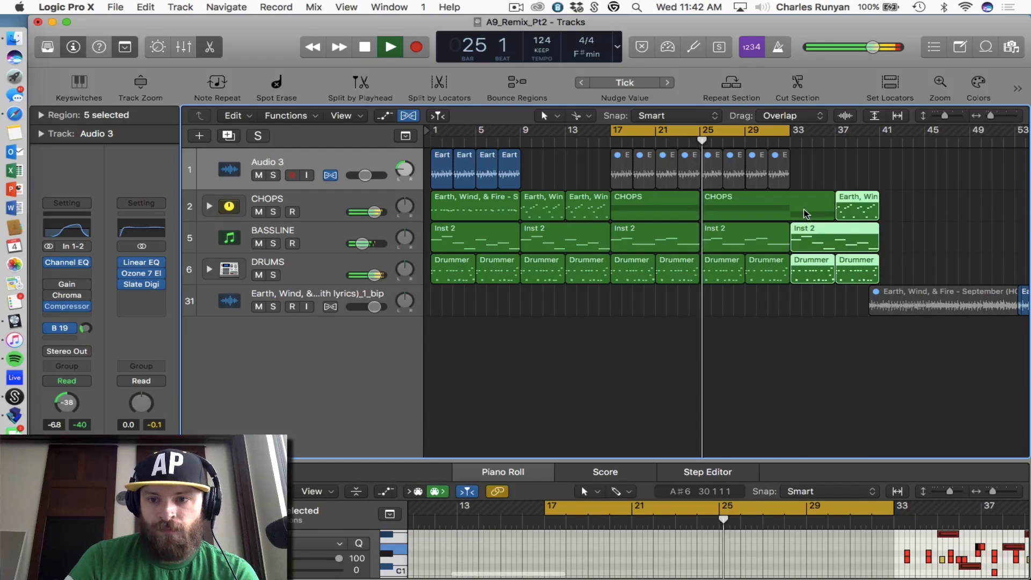
{"action": "left_click", "coordinate": [922, 302]}
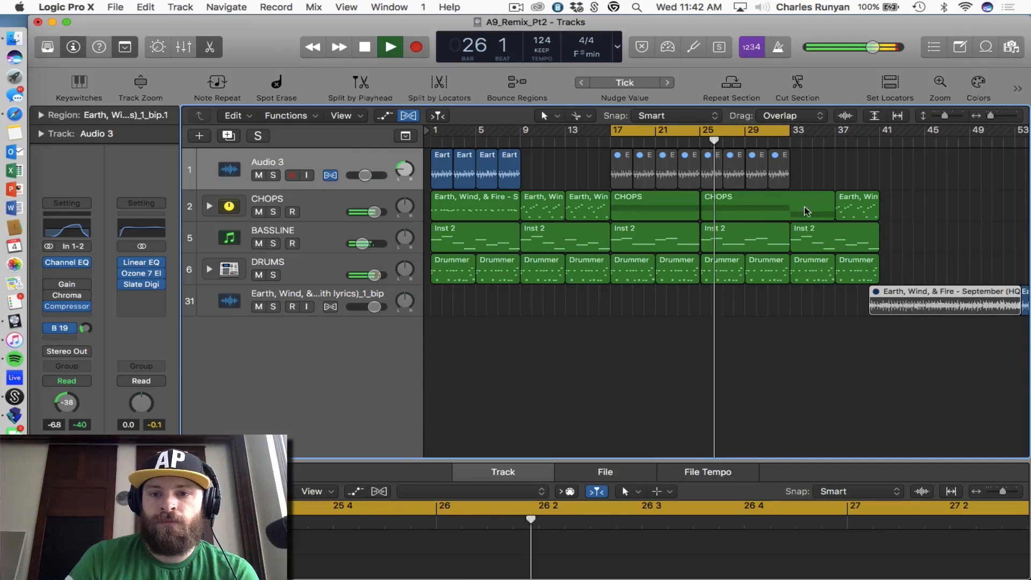
Step: Split the CHOPS region at bar 33, where the copied section begins
{"action": "scroll", "coordinate": [794, 208], "scroll_direction": "up", "scroll_amount": 5}
{"action": "scroll", "coordinate": [794, 208], "scroll_direction": "left", "scroll_amount": 12}
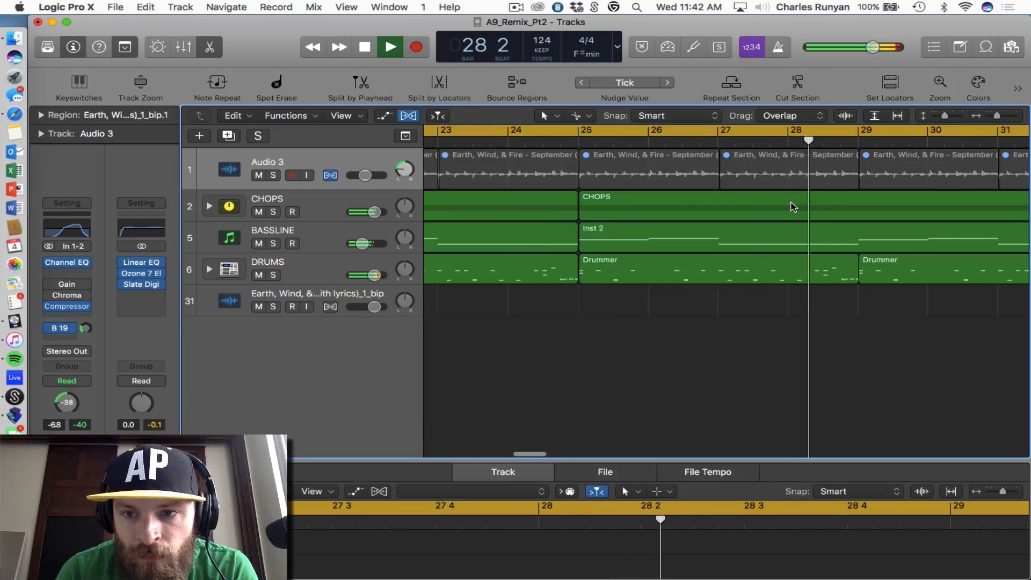
{"action": "key", "text": "super+Left"}
{"action": "key", "text": "super+Left"}
{"action": "key", "text": "super+Left"}
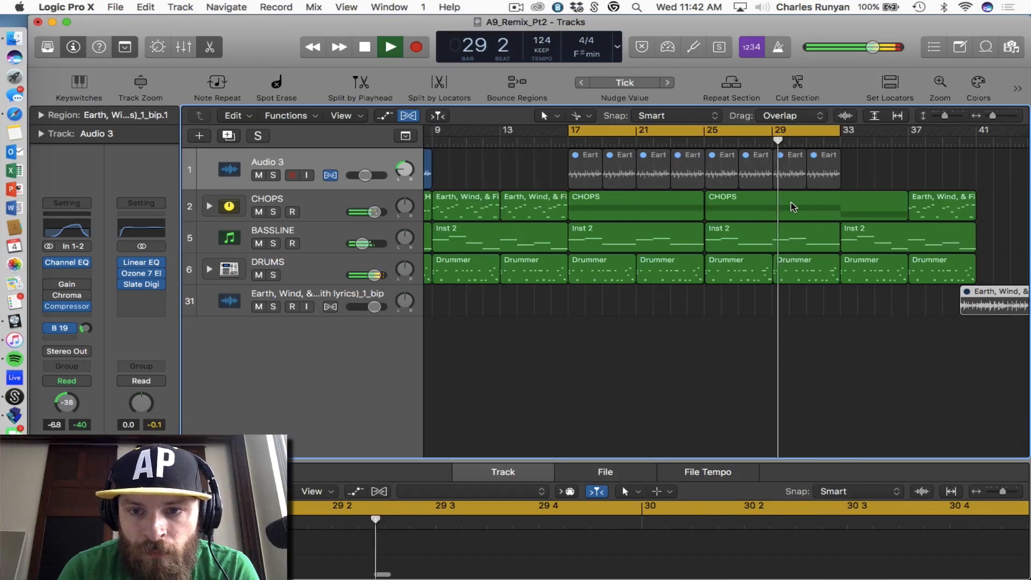
{"action": "left_click", "coordinate": [793, 233]}
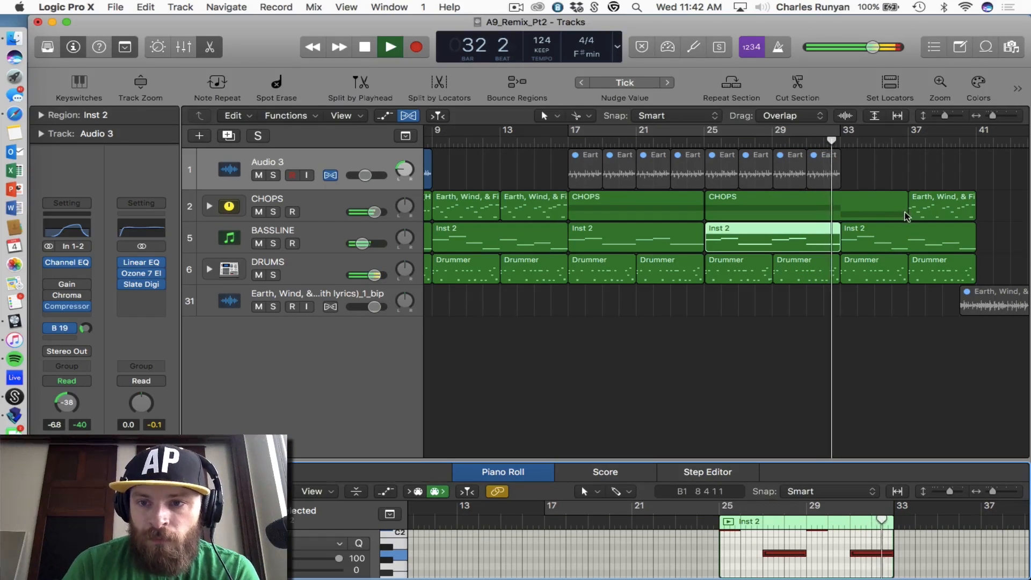
{"action": "left_click", "coordinate": [842, 208]}
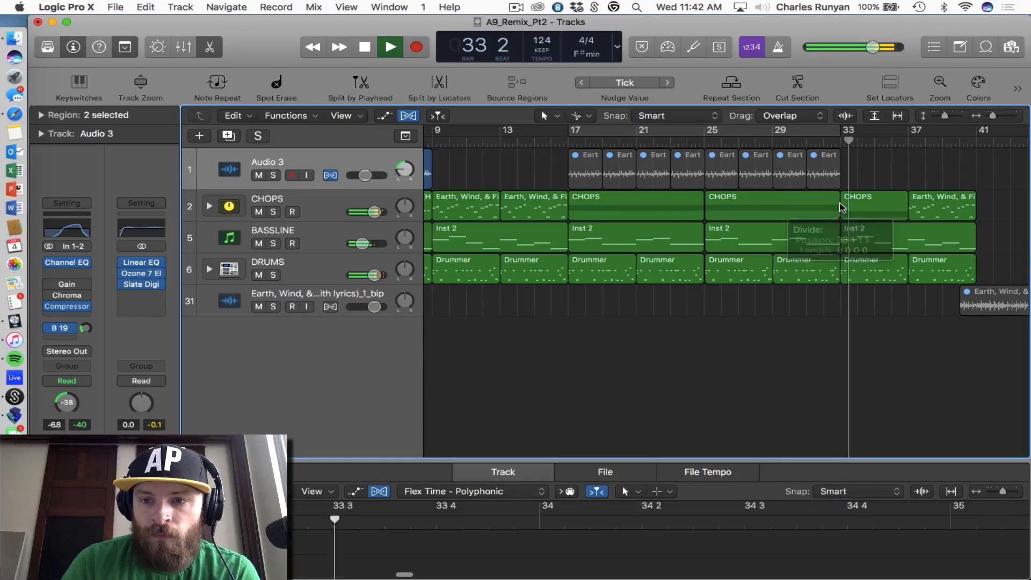
Step: Delete the Audio 3 track together with its regions and stop playback
{"action": "key", "text": "super+BackSpace"}
{"action": "key", "text": "Return"}
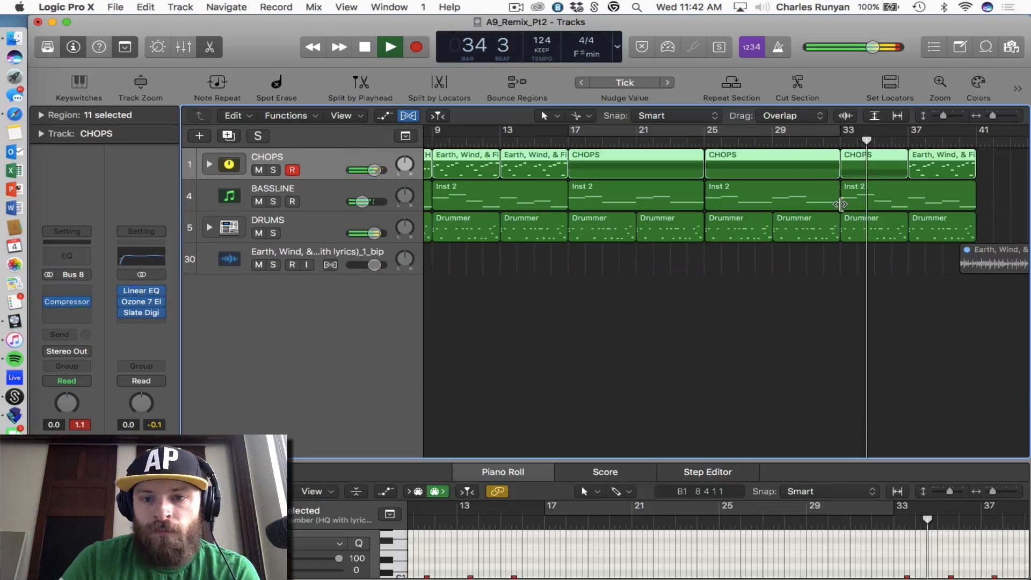
{"action": "key", "text": "space"}
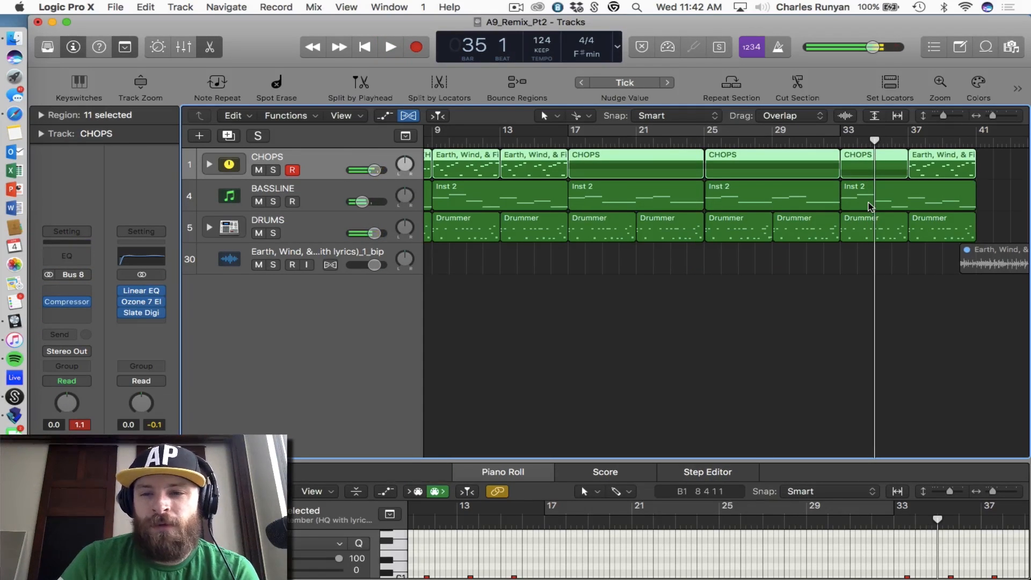
Step: Undo the deletion of the Audio 3 track
{"action": "left_click", "coordinate": [153, 8]}
{"action": "left_click", "coordinate": [167, 25]}
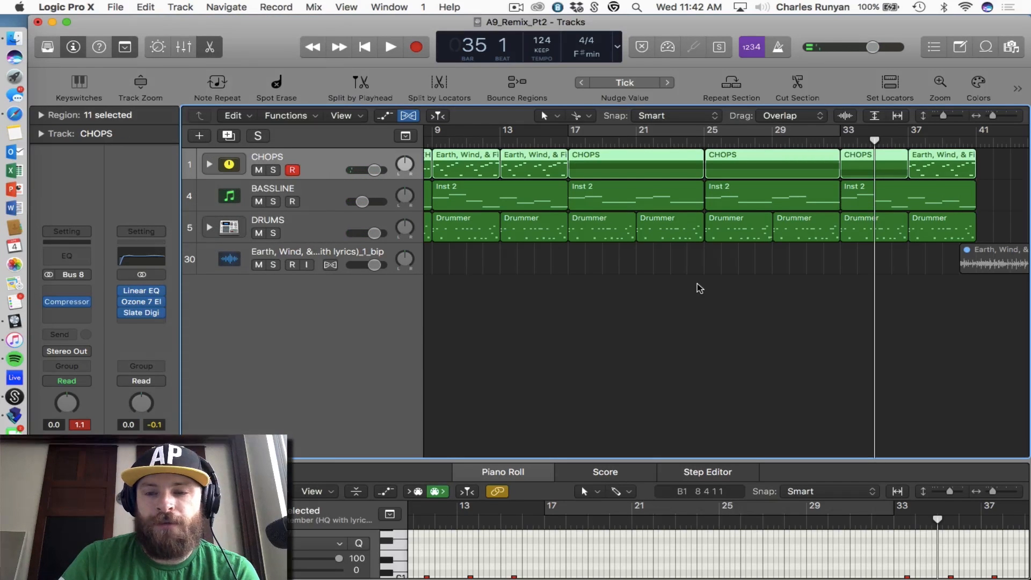
{"action": "left_click", "coordinate": [148, 7]}
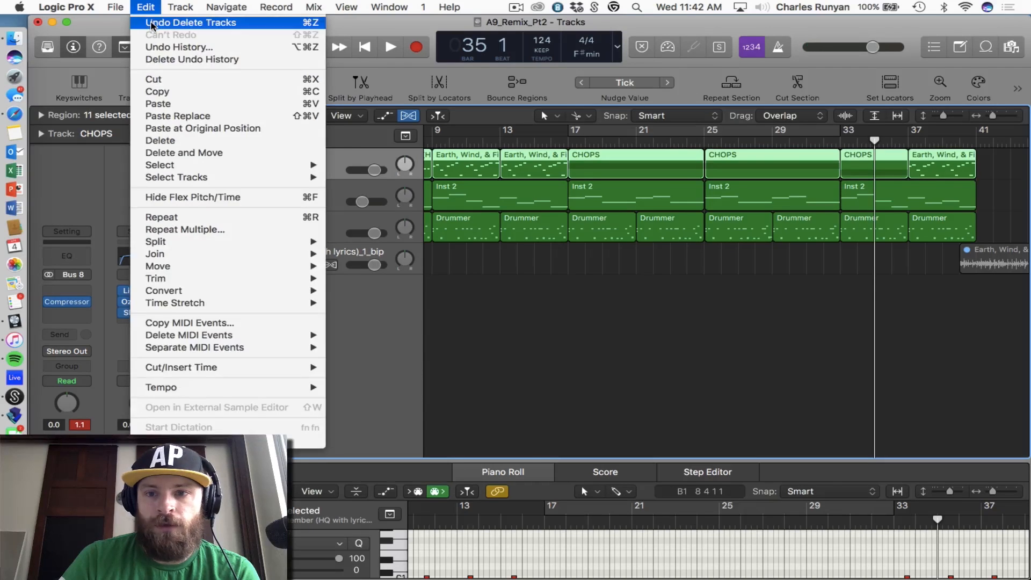
{"action": "left_click", "coordinate": [152, 19]}
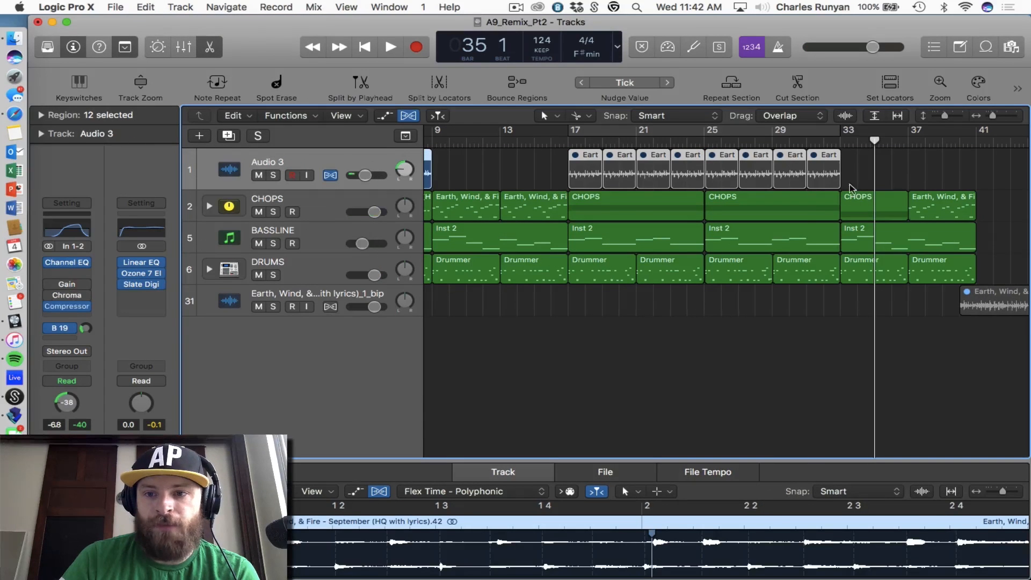
Step: Play the arrangement from bar 31, and restart playback from bar 17
{"action": "left_click", "coordinate": [807, 141]}
{"action": "key", "text": "space"}
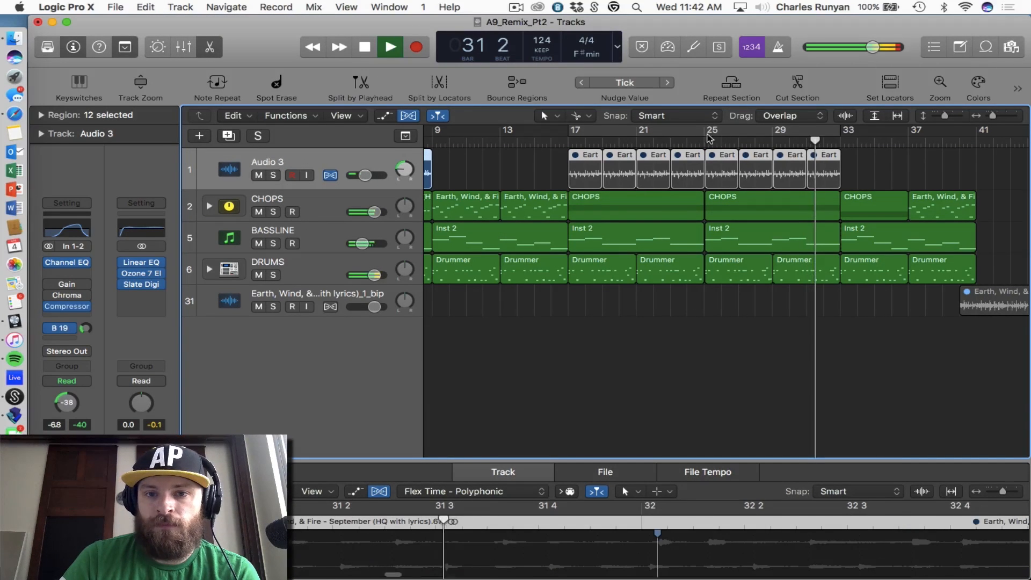
{"action": "left_click", "coordinate": [568, 142]}
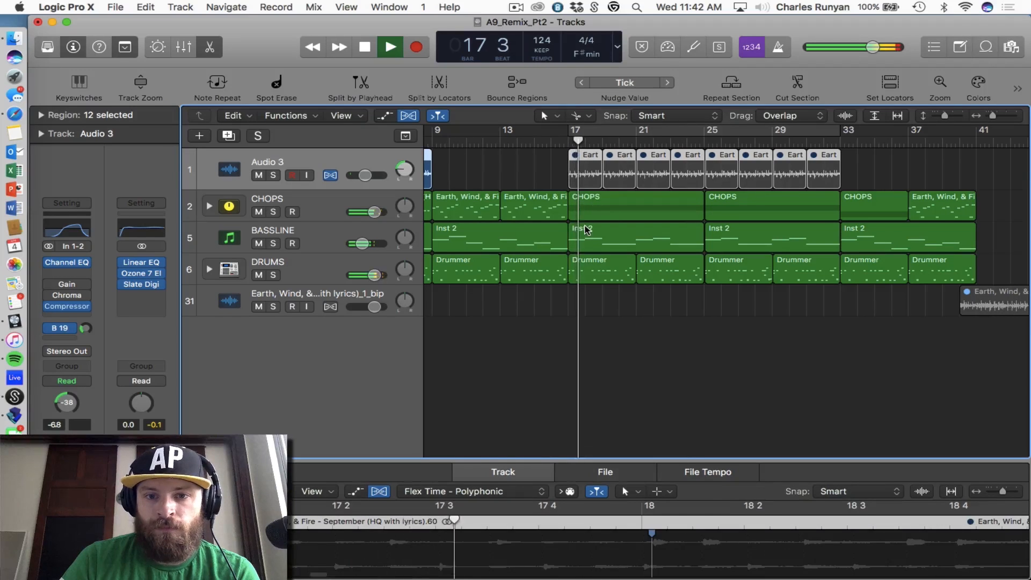
Step: Audition the DRUMS track soloed from bar 17, try the BASSLINE solo with it, and clear all solos
{"action": "left_click", "coordinate": [582, 232]}
{"action": "left_click", "coordinate": [275, 274]}
{"action": "left_click", "coordinate": [274, 250]}
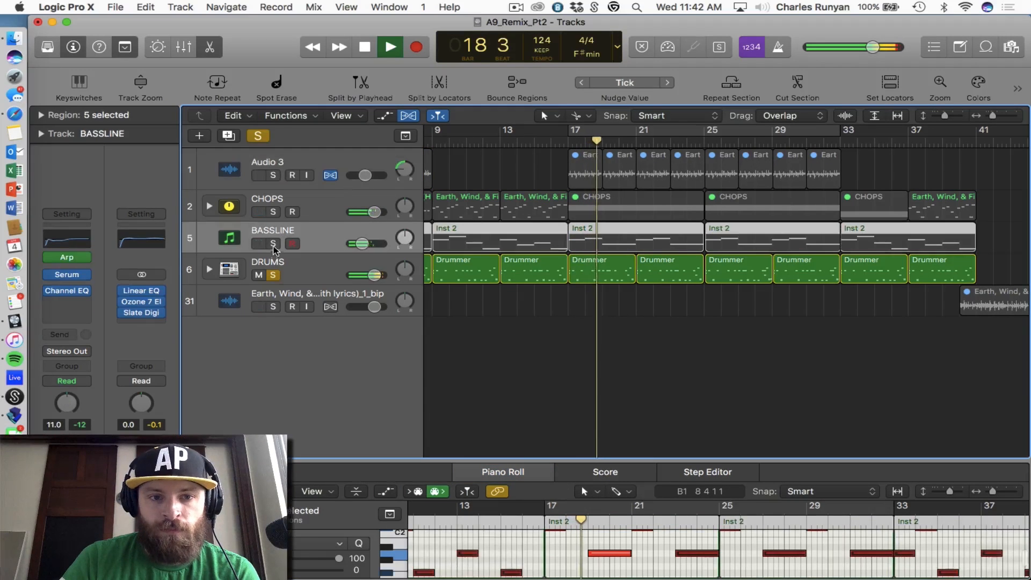
{"action": "left_click", "coordinate": [274, 246]}
{"action": "left_click", "coordinate": [273, 243]}
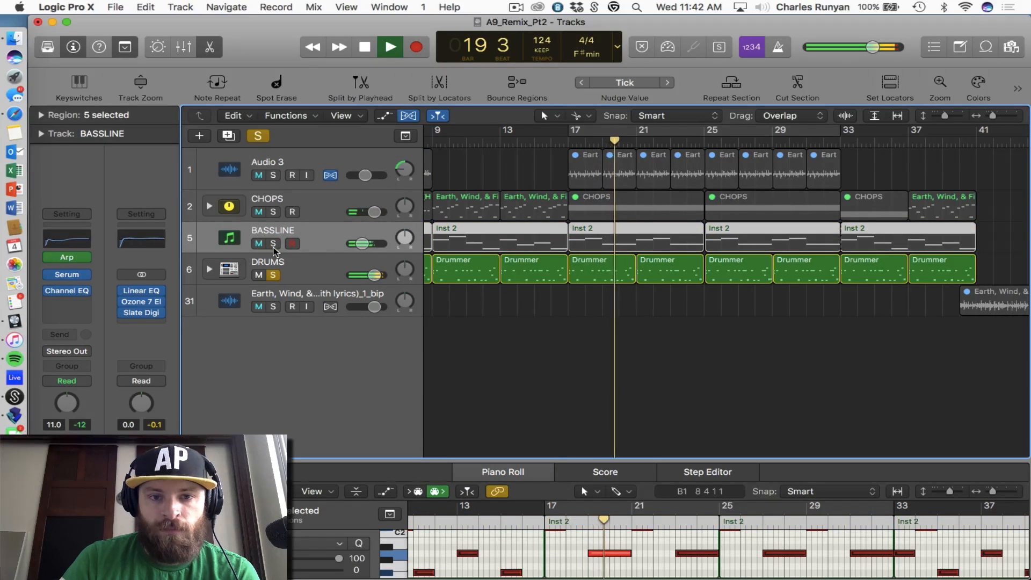
{"action": "left_click", "coordinate": [264, 137]}
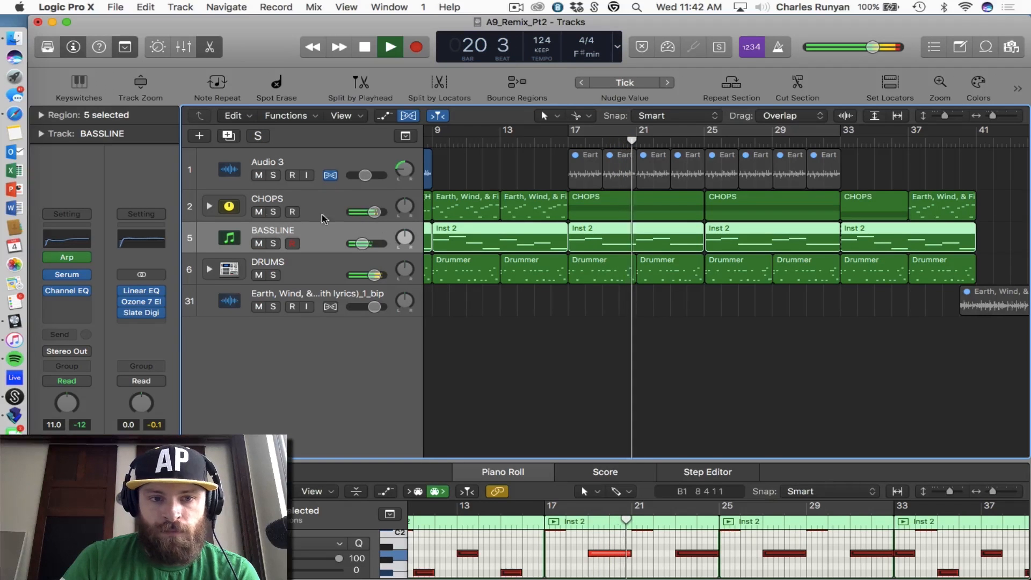
Step: Expand the CHOPS stack and delete the leftover sliver regions on CHOP 2 at bars 17 and 25
{"action": "left_click", "coordinate": [207, 207]}
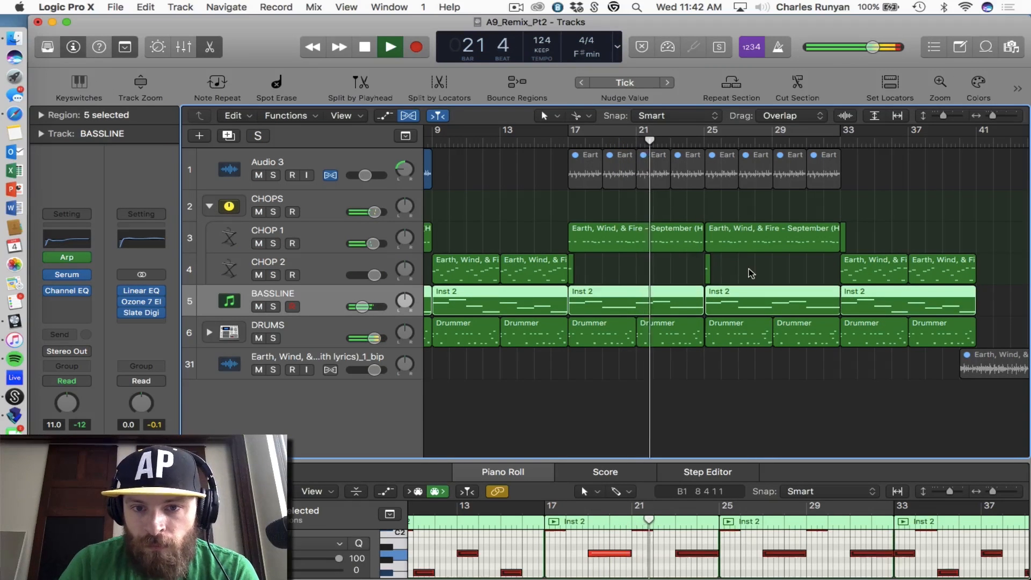
{"action": "left_click_drag", "start_coordinate": [754, 269], "coordinate": [572, 268]}
{"action": "key", "text": "Delete"}
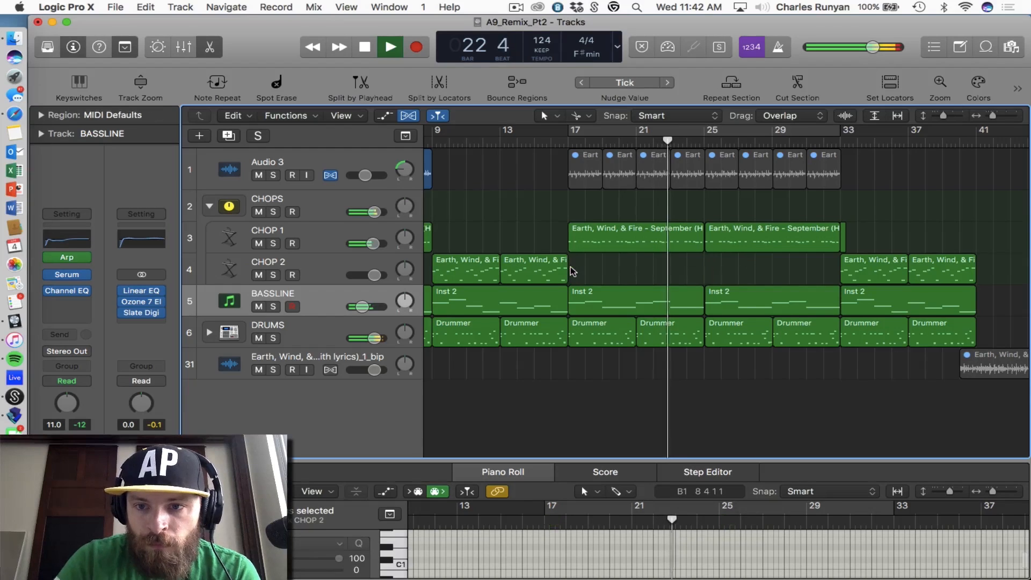
Step: Move the CHOP 1, BASSLINE and DRUMS regions at bar 25 slightly earlier against the preceding regions, and play from just before them
{"action": "key", "text": "super+Right"}
{"action": "key", "text": "super+Right"}
{"action": "key", "text": "super+Right"}
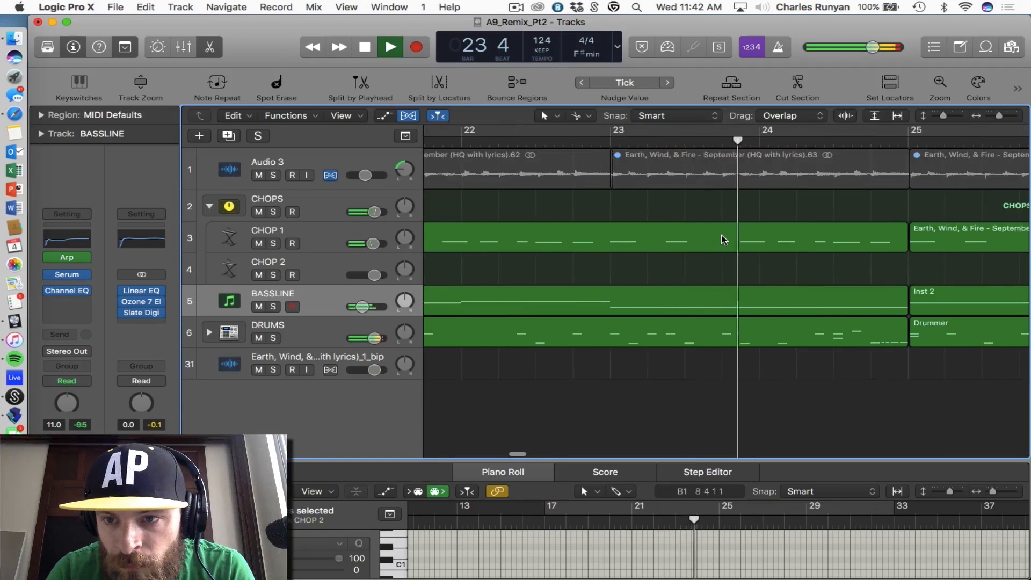
{"action": "key", "text": "super+Left"}
{"action": "key", "text": "super+Left"}
{"action": "key", "text": "super+Left"}
{"action": "key", "text": "super+Left"}
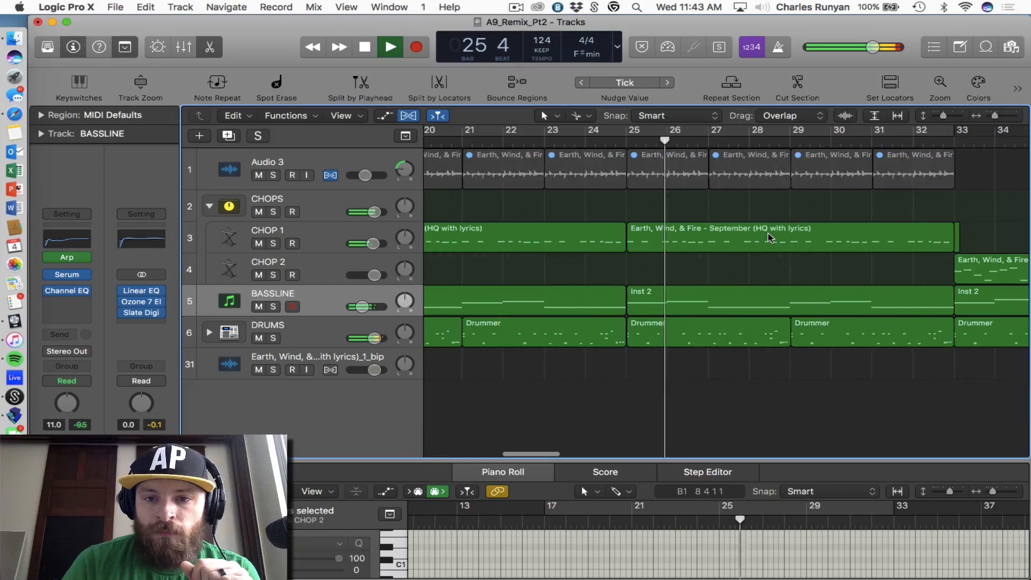
{"action": "key", "text": "super+Right"}
{"action": "key", "text": "super+Right"}
{"action": "key", "text": "super+Right"}
{"action": "key", "text": "super+Right"}
{"action": "key", "text": "super+Right"}
{"action": "scroll", "coordinate": [768, 268], "scroll_direction": "left", "scroll_amount": 5}
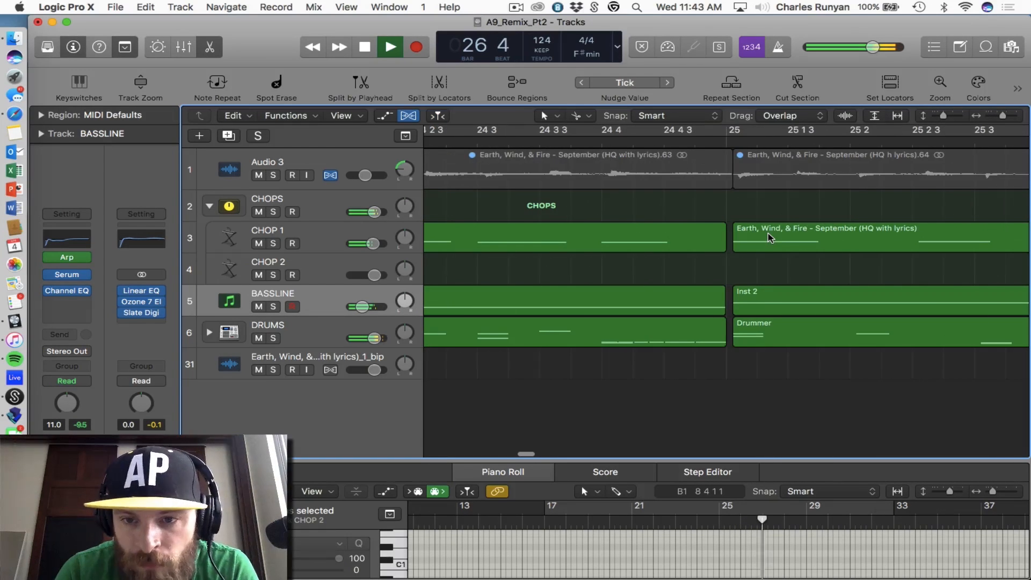
{"action": "key", "text": "space"}
{"action": "left_click_drag", "start_coordinate": [771, 374], "coordinate": [754, 228]}
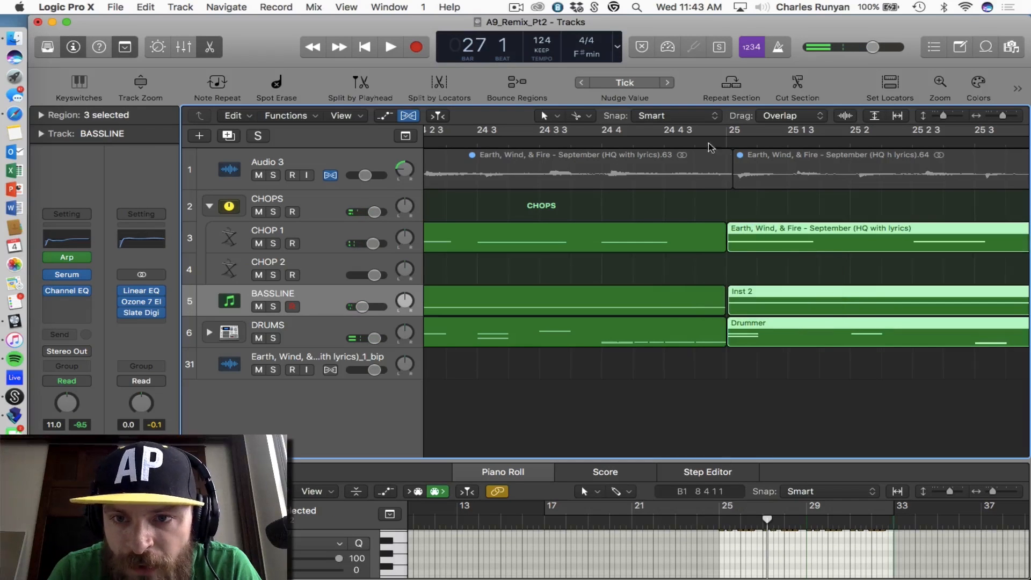
{"action": "left_click", "coordinate": [694, 142]}
{"action": "key", "text": "space"}
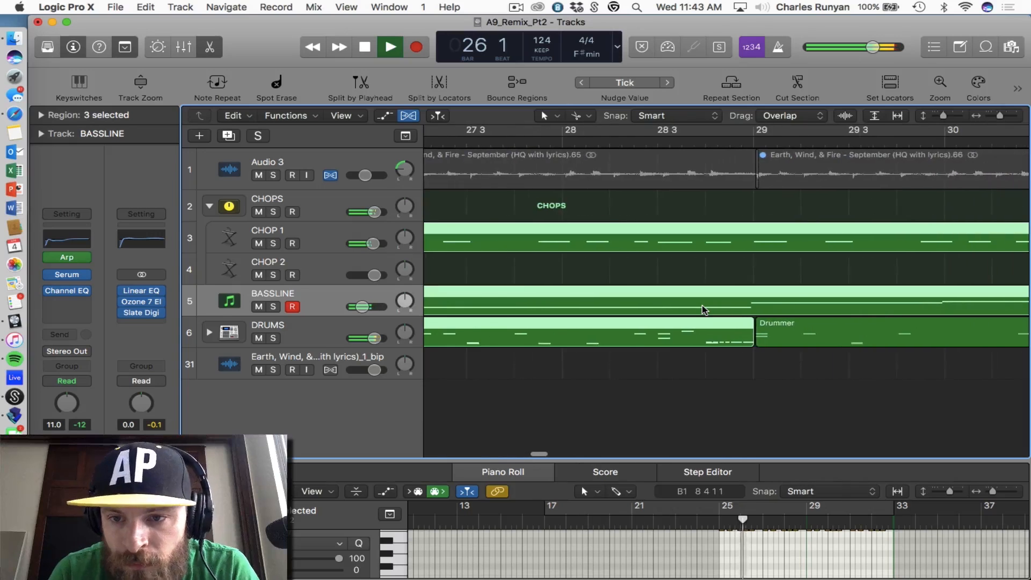
Step: Delete the leftover sliver region on CHOP 1 at bar 33
{"action": "key", "text": "super+Left"}
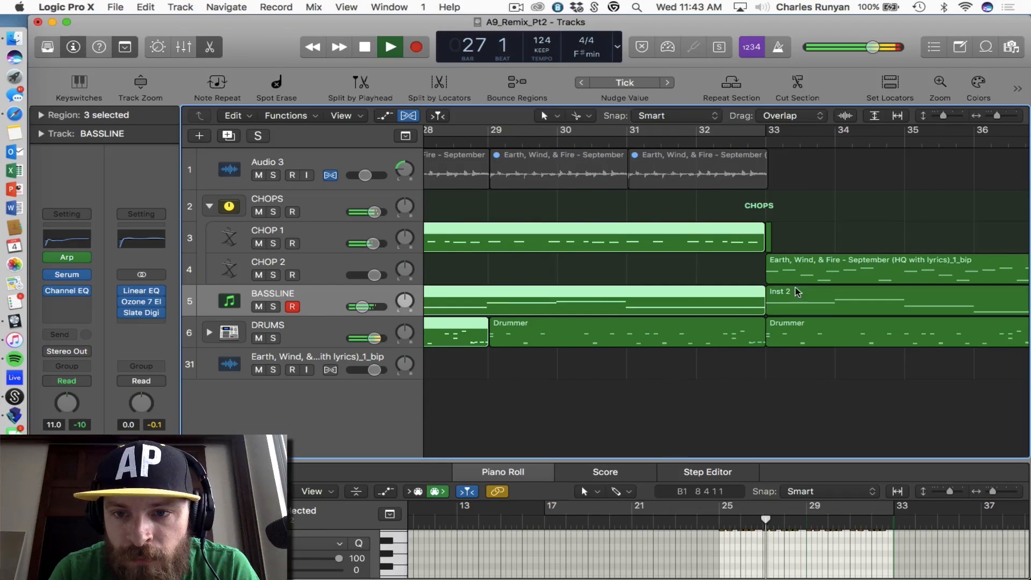
{"action": "left_click", "coordinate": [768, 237]}
{"action": "key", "text": "Delete"}
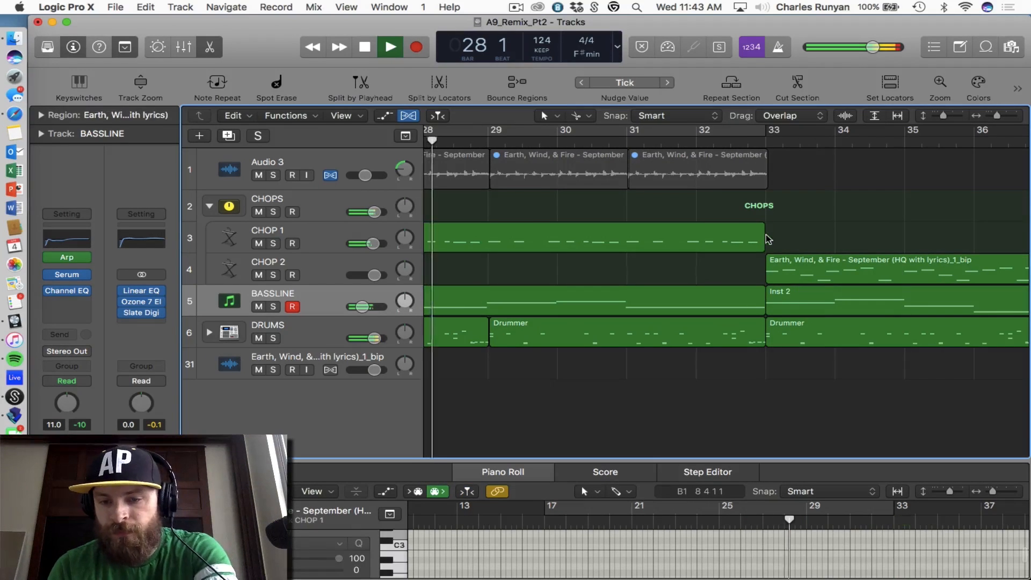
Step: Examine the region boundaries around bar 33 on the chops, bassline and drum tracks during playback
{"action": "key", "text": "super+Right"}
{"action": "key", "text": "super+Right"}
{"action": "key", "text": "super+Right"}
{"action": "scroll", "coordinate": [819, 241], "scroll_direction": "right", "scroll_amount": 10}
{"action": "scroll", "coordinate": [819, 241], "scroll_direction": "right", "scroll_amount": 10}
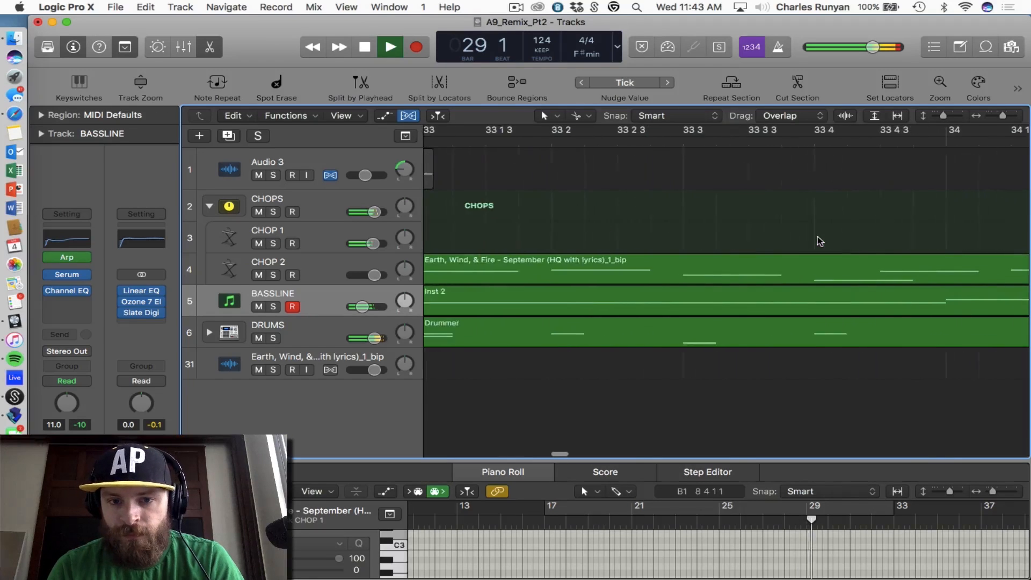
{"action": "key", "text": "super+Left"}
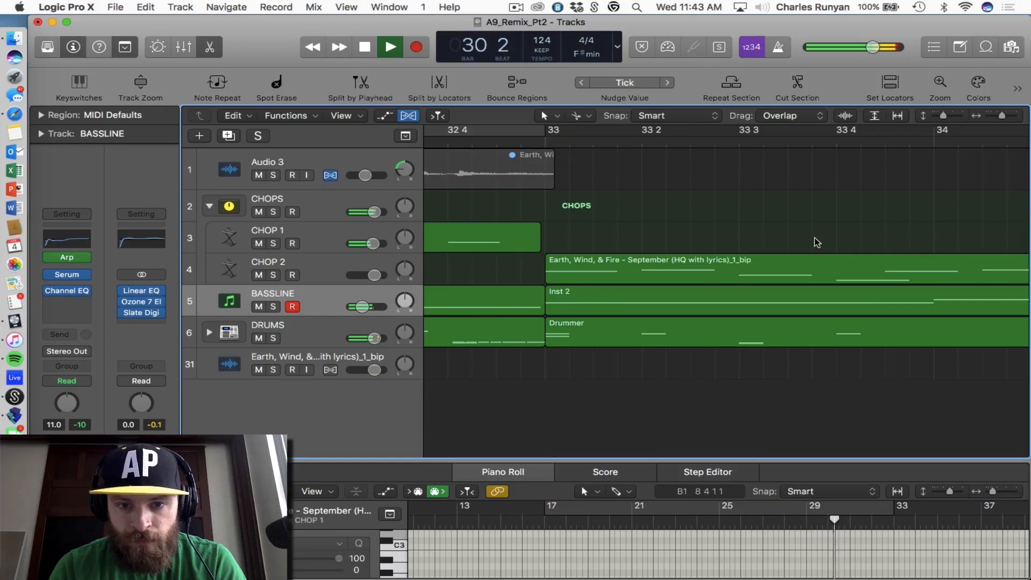
{"action": "key", "text": "super+Left"}
{"action": "key", "text": "super+Left"}
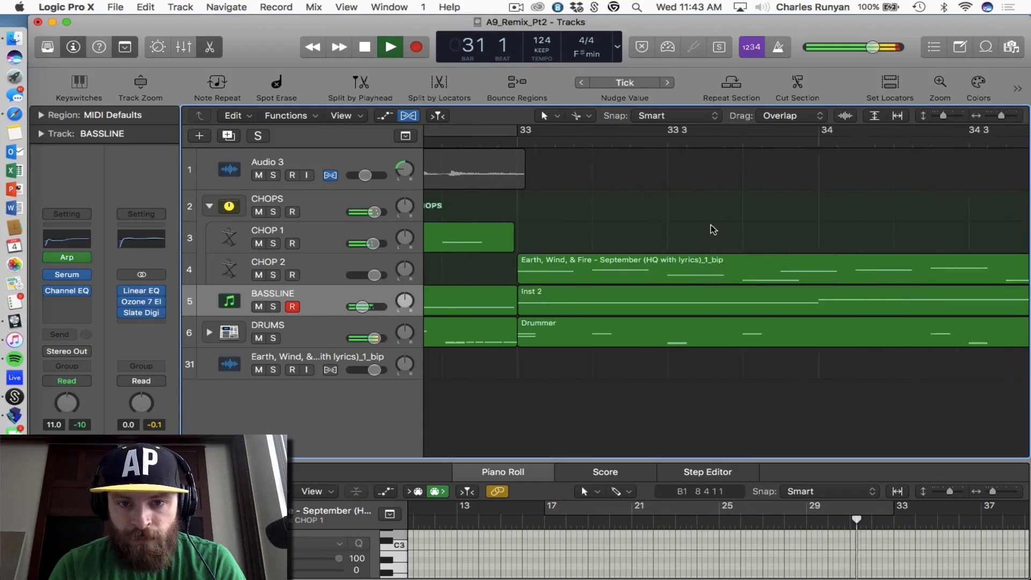
{"action": "scroll", "coordinate": [713, 230], "scroll_direction": "left", "scroll_amount": 8}
{"action": "key", "text": "super+Left"}
{"action": "key", "text": "super+Left"}
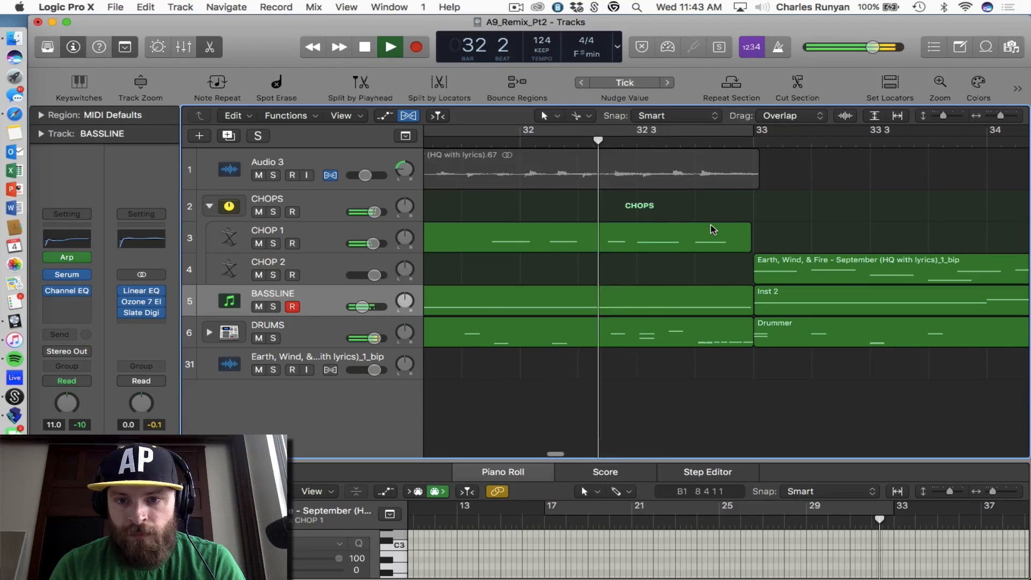
{"action": "key", "text": "super+Left"}
{"action": "key", "text": "super+Left"}
{"action": "key", "text": "super+Left"}
{"action": "key", "text": "super+Left"}
{"action": "key", "text": "super+Left"}
{"action": "key", "text": "super+Left"}
{"action": "key", "text": "super+Left"}
{"action": "key", "text": "super+Left"}
{"action": "key", "text": "super+Left"}
{"action": "key", "text": "super+Left"}
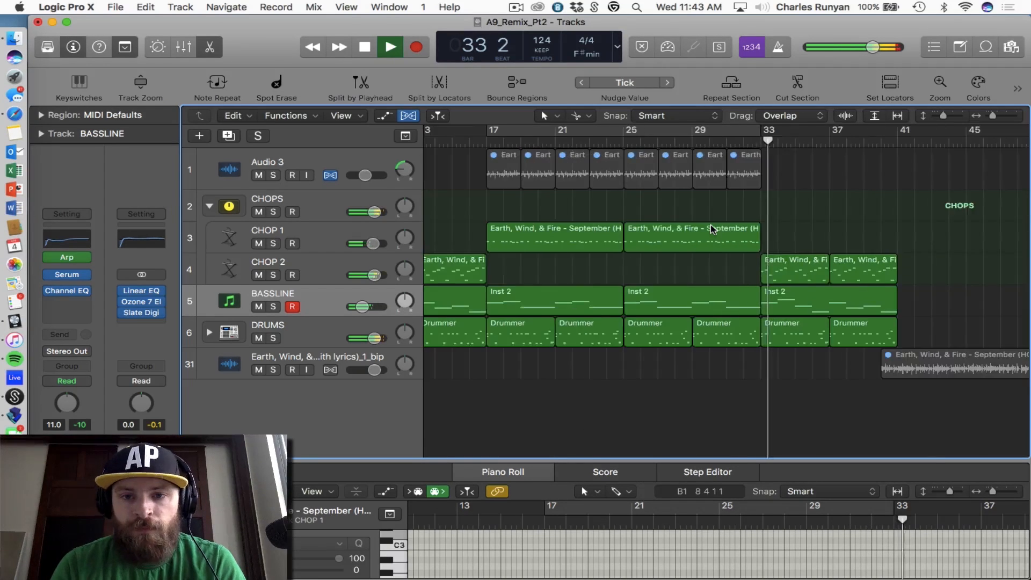
Step: Delete the muted first section of the original song on the lowest track, and collapse the CHOPS stack
{"action": "left_click", "coordinate": [653, 364]}
{"action": "key", "text": "Delete"}
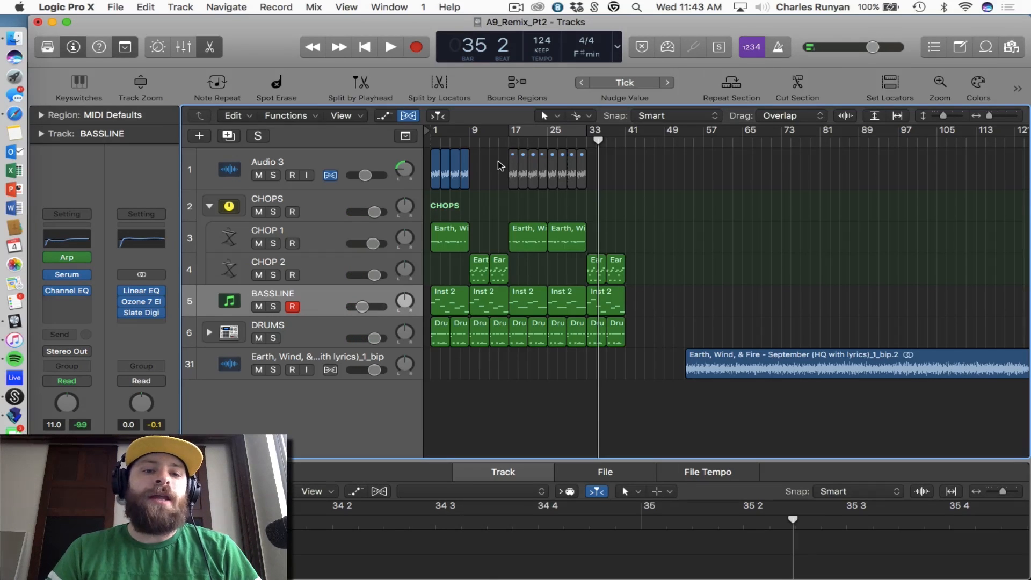
{"action": "left_click", "coordinate": [209, 206]}
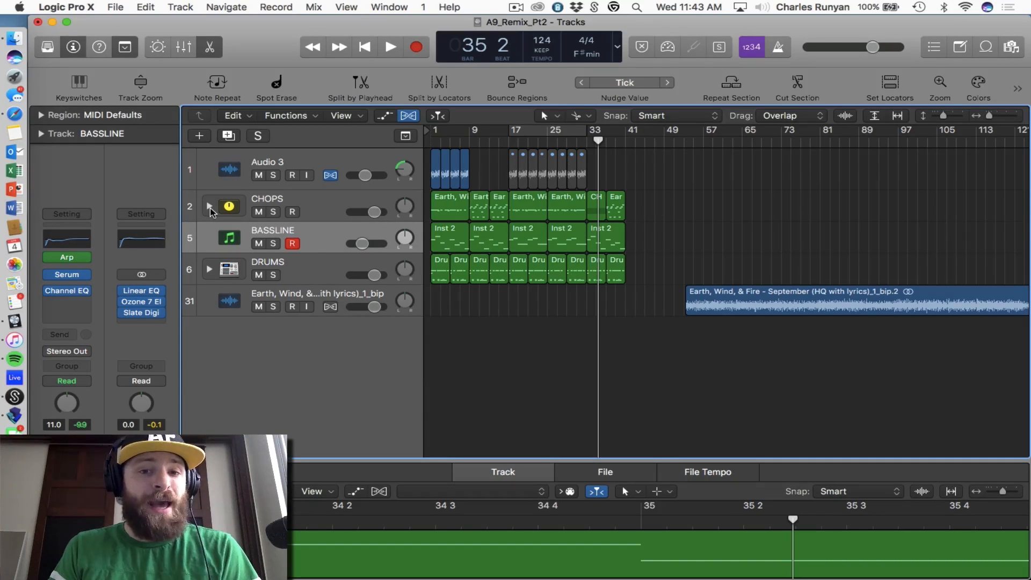
Step: Turn on the cycle for bars 17 to 33, delete the Audio 3 regions between bars 25 and 31, and play the loop
{"action": "left_click", "coordinate": [537, 128]}
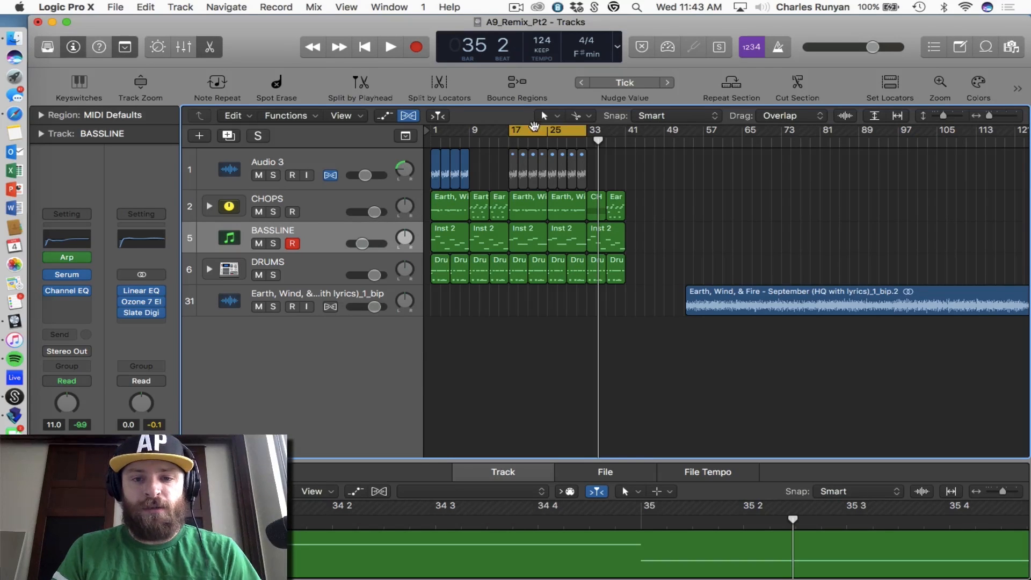
{"action": "scroll", "coordinate": [547, 292], "scroll_direction": "up", "scroll_amount": 8}
{"action": "scroll", "coordinate": [547, 293], "scroll_direction": "left", "scroll_amount": 2}
{"action": "scroll", "coordinate": [549, 296], "scroll_direction": "down", "scroll_amount": 10}
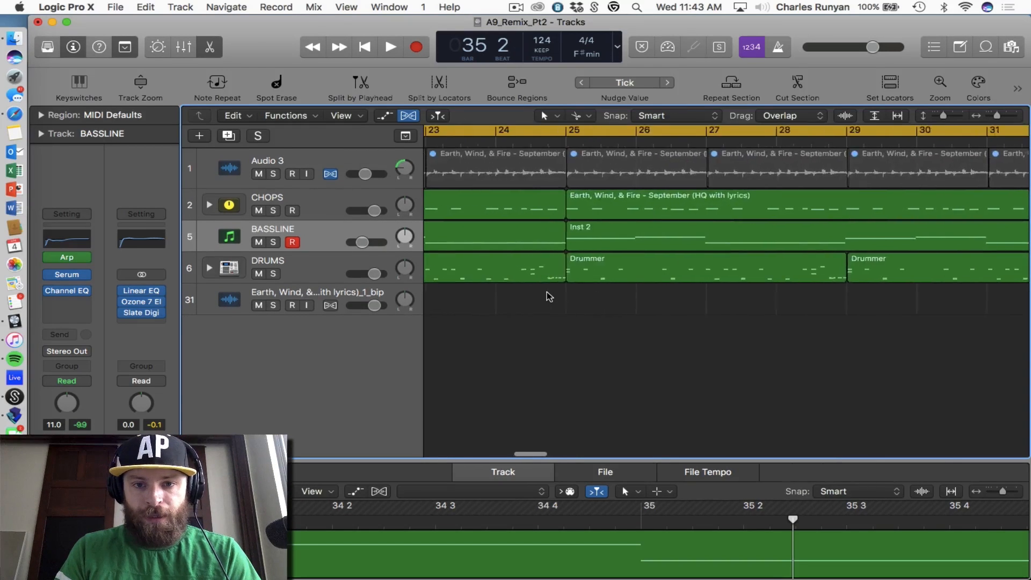
{"action": "scroll", "coordinate": [549, 296], "scroll_direction": "left", "scroll_amount": 3}
{"action": "left_click_drag", "start_coordinate": [941, 301], "coordinate": [789, 183]}
{"action": "key", "text": "Delete"}
{"action": "left_click_drag", "start_coordinate": [733, 312], "coordinate": [793, 218]}
{"action": "key", "text": "space"}
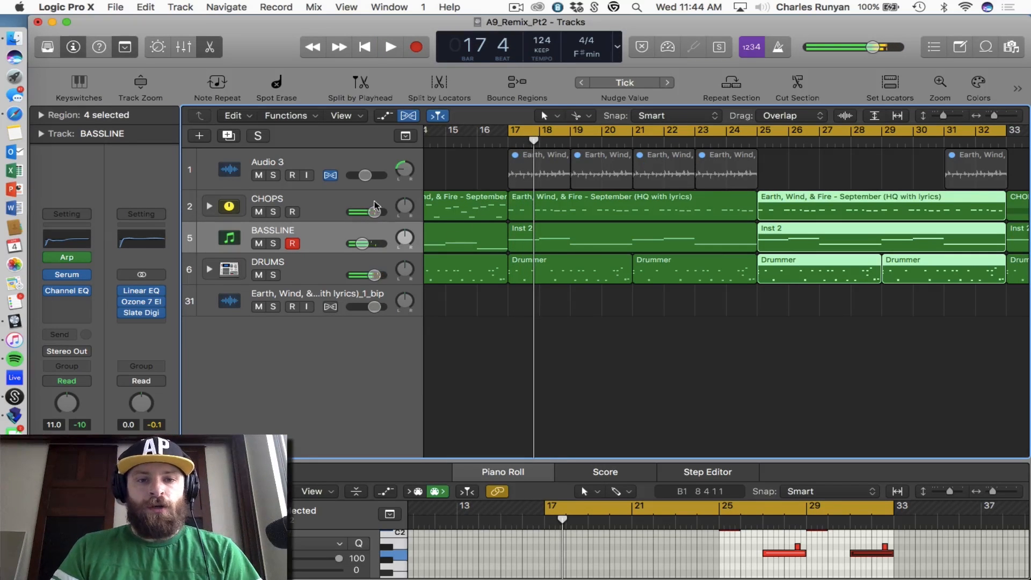
Step: Set the upper-mid band of the CHOPS track's Channel EQ to 1880 Hz at -3.0 dB, and audition it
{"action": "left_click", "coordinate": [351, 204]}
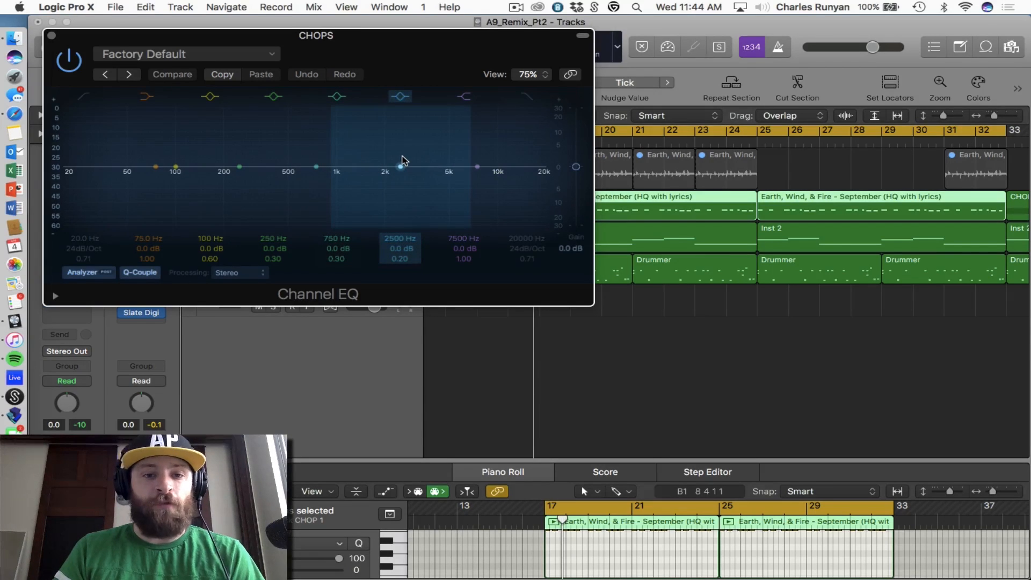
{"action": "left_click_drag", "start_coordinate": [404, 160], "coordinate": [383, 169]}
{"action": "key", "text": "space"}
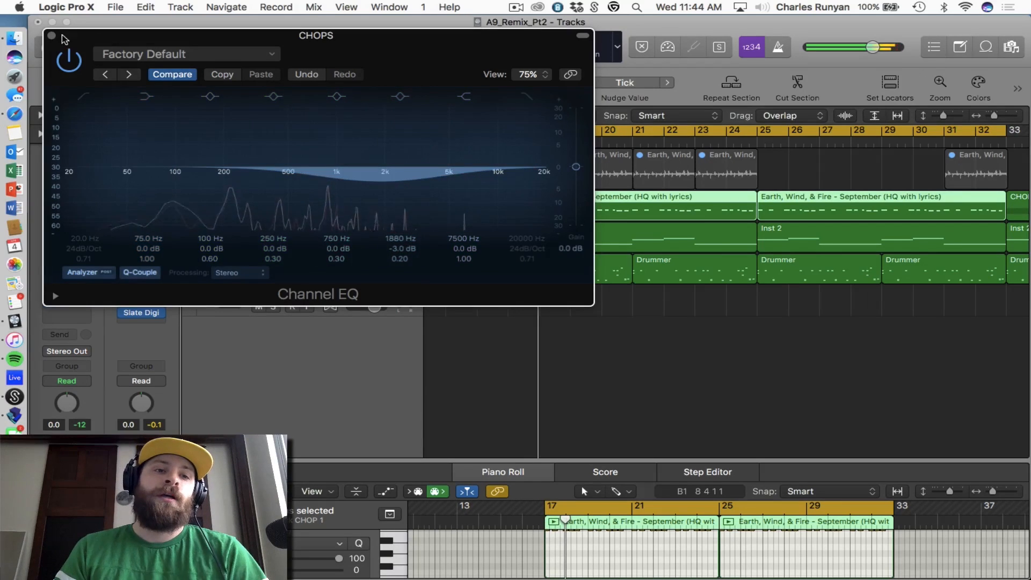
{"action": "key", "text": "super+w"}
Step: Create one software instrument track with Serum below the DRUMS track
{"action": "left_click", "coordinate": [333, 263]}
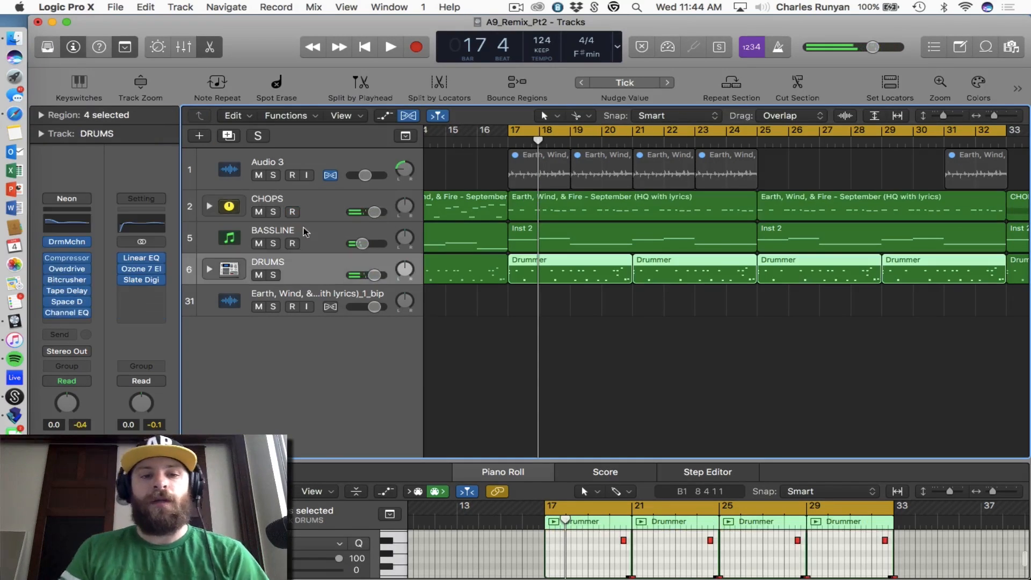
{"action": "left_click", "coordinate": [207, 138]}
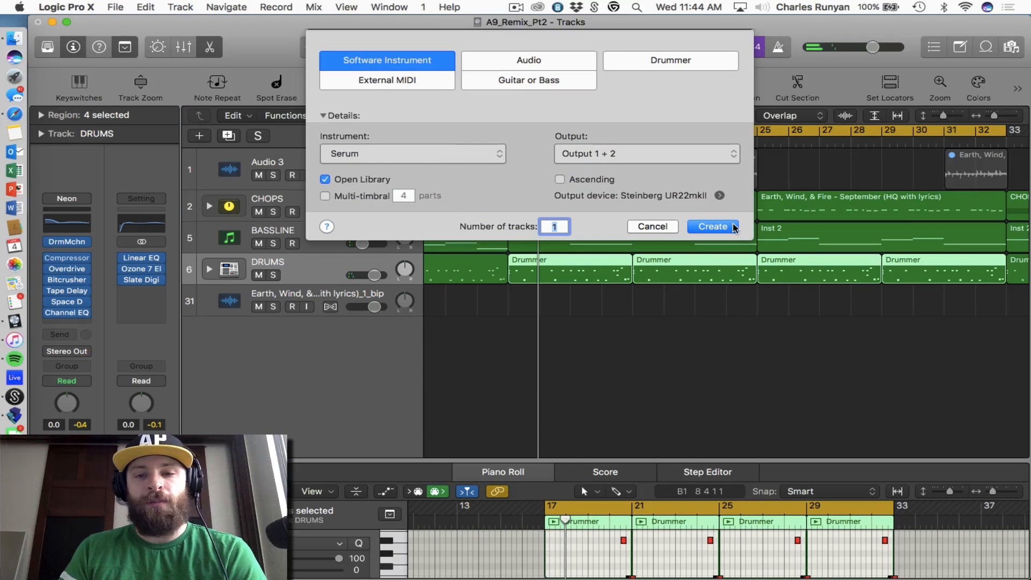
{"action": "left_click", "coordinate": [712, 227]}
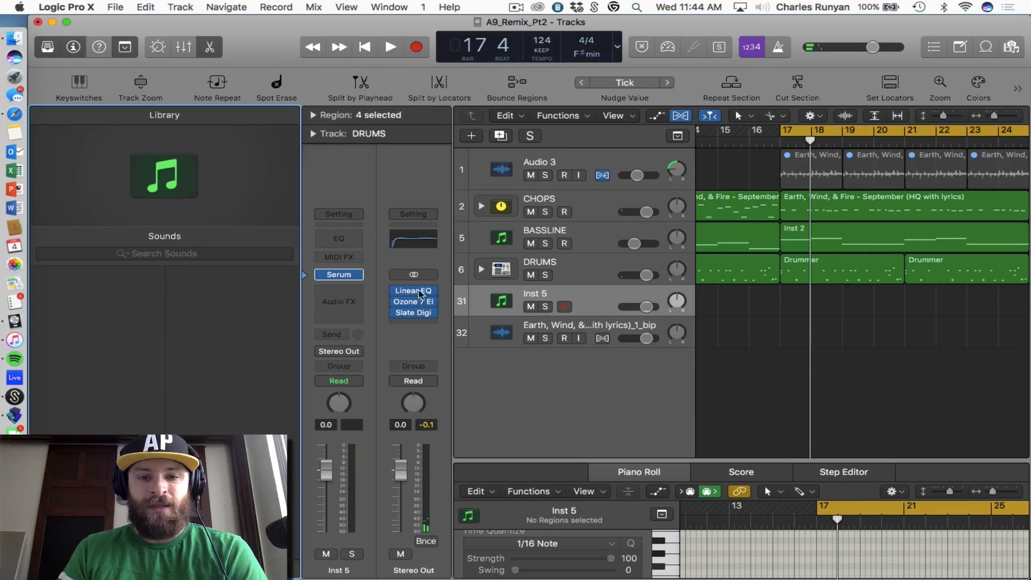
Step: Open Serum on the new instrument track and load the Plucked preset PL Cliche d00t [GI]
{"action": "left_click", "coordinate": [342, 274]}
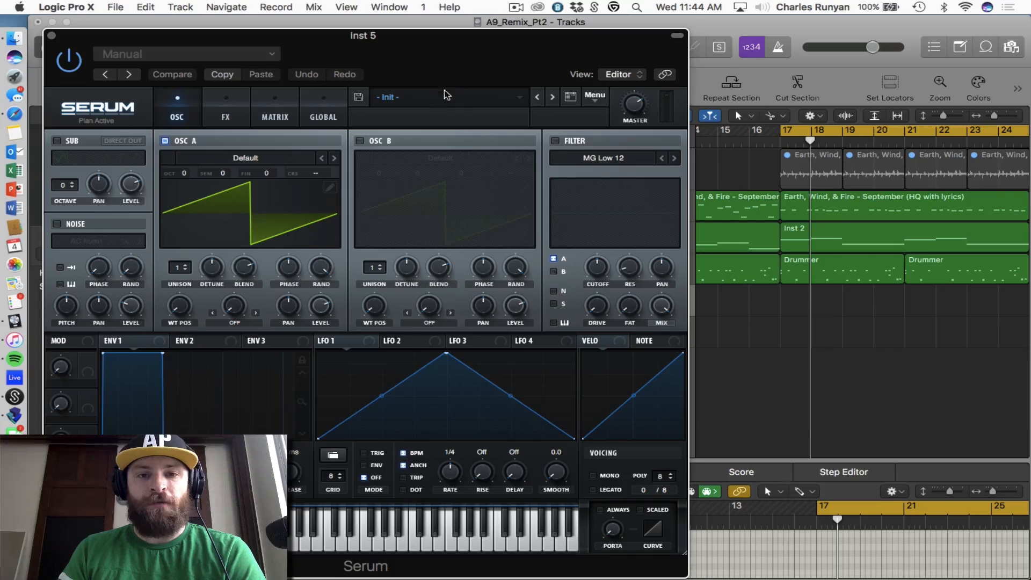
{"action": "left_click", "coordinate": [444, 95]}
{"action": "mouse_move", "coordinate": [482, 199]}
{"action": "key", "text": "Escape"}
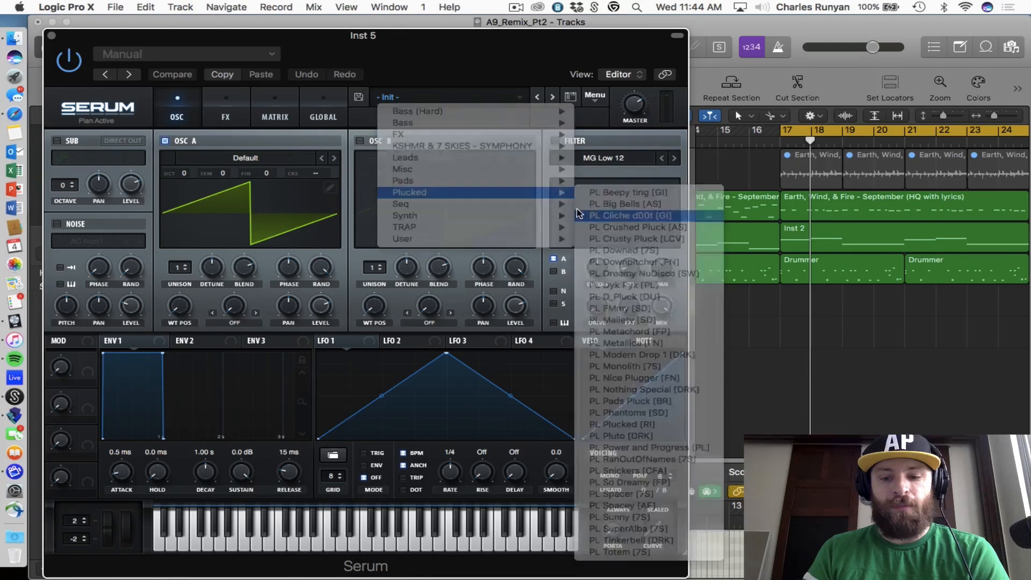
Step: Show the Musical Typing keyboard, arrange it beside the Serum window, and start playback of the loop
{"action": "key", "text": "super+k"}
{"action": "left_click_drag", "start_coordinate": [244, 43], "coordinate": [817, 128]}
{"action": "left_click_drag", "start_coordinate": [415, 203], "coordinate": [244, 200]}
{"action": "key", "text": "space"}
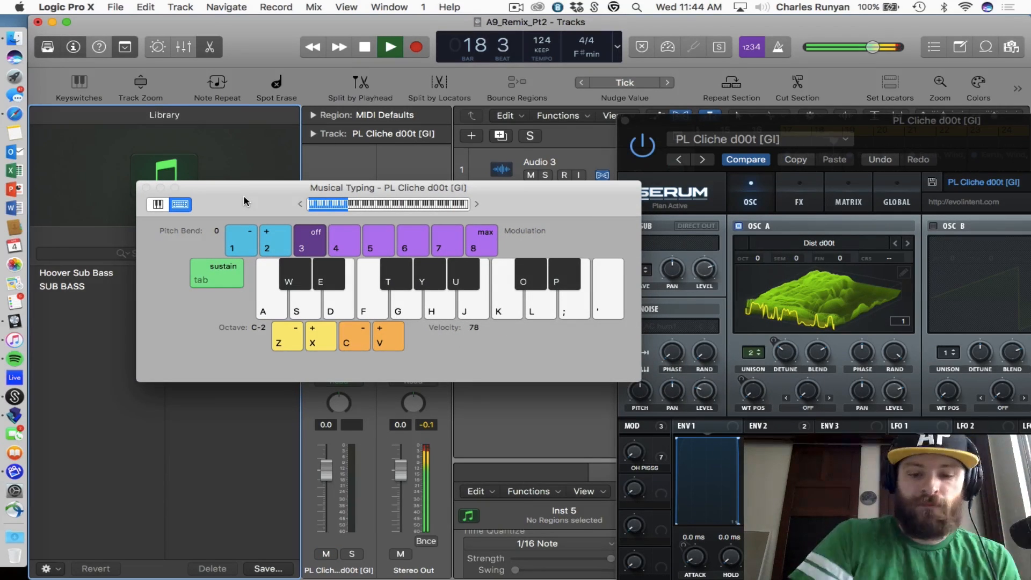
Step: Raise the Musical Typing octave to C3 while testing a repeated A note on the pluck
{"action": "key", "text": "h"}
{"action": "key", "text": "h"}
{"action": "key", "text": "h"}
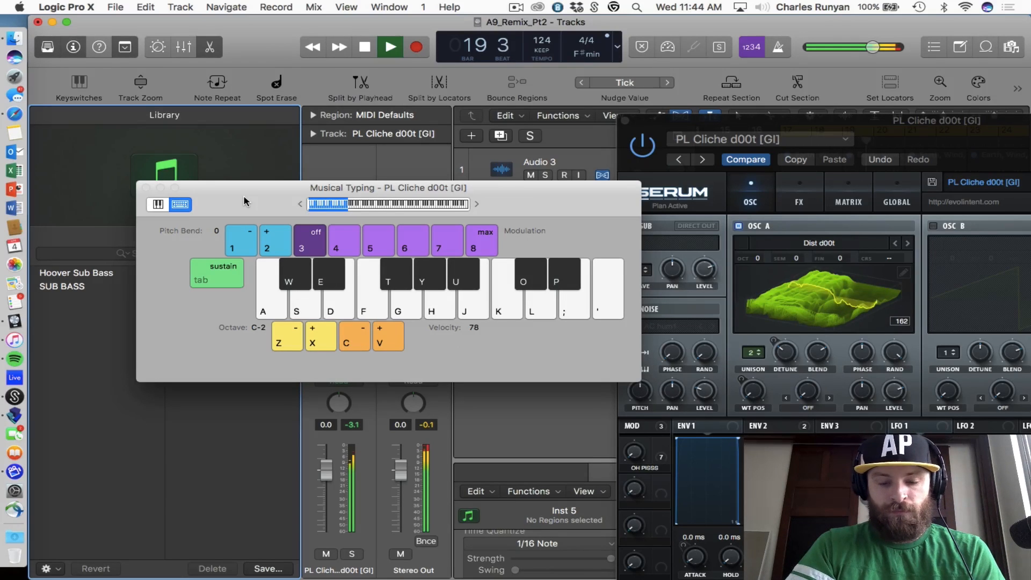
{"action": "key", "text": "x"}
{"action": "key", "text": "x"}
{"action": "key", "text": "x"}
{"action": "key", "text": "h"}
{"action": "key", "text": "h"}
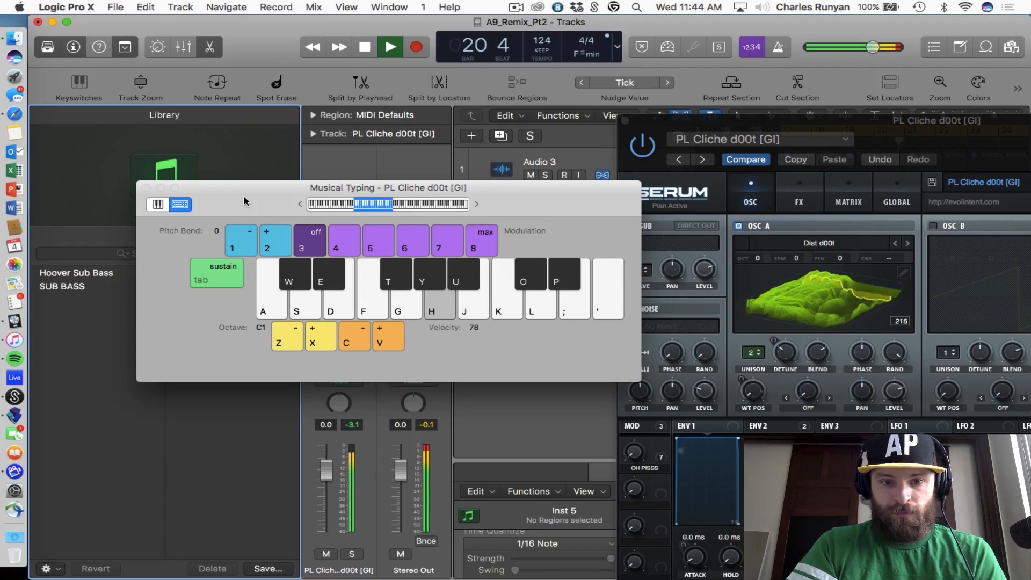
{"action": "key", "text": "x"}
{"action": "key", "text": "x"}
{"action": "key", "text": "h"}
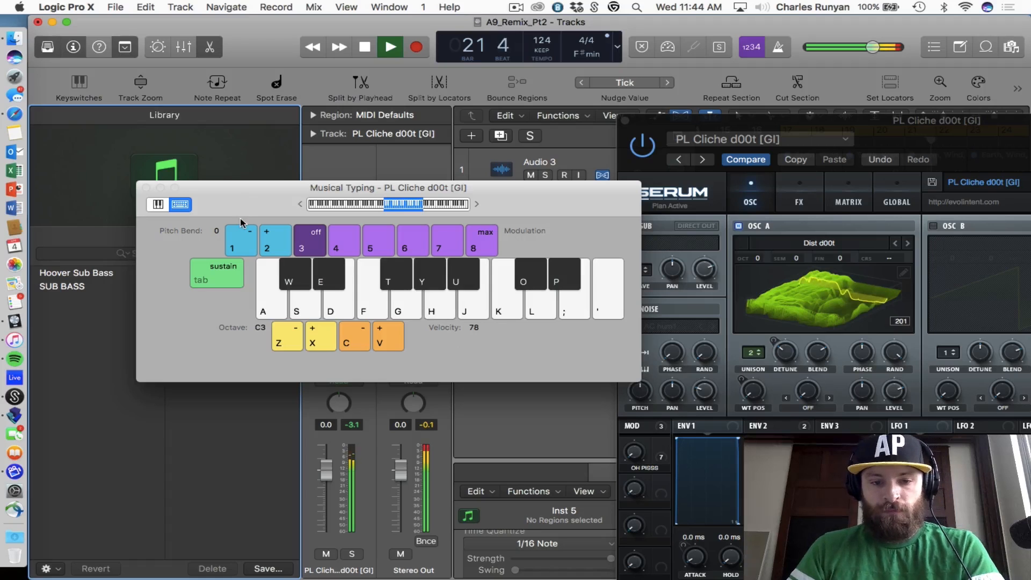
Step: Try out melody notes on the pluck over the loop, and bring the Serum window into full view
{"action": "key", "text": "h"}
{"action": "key", "text": "y"}
{"action": "key", "text": "y"}
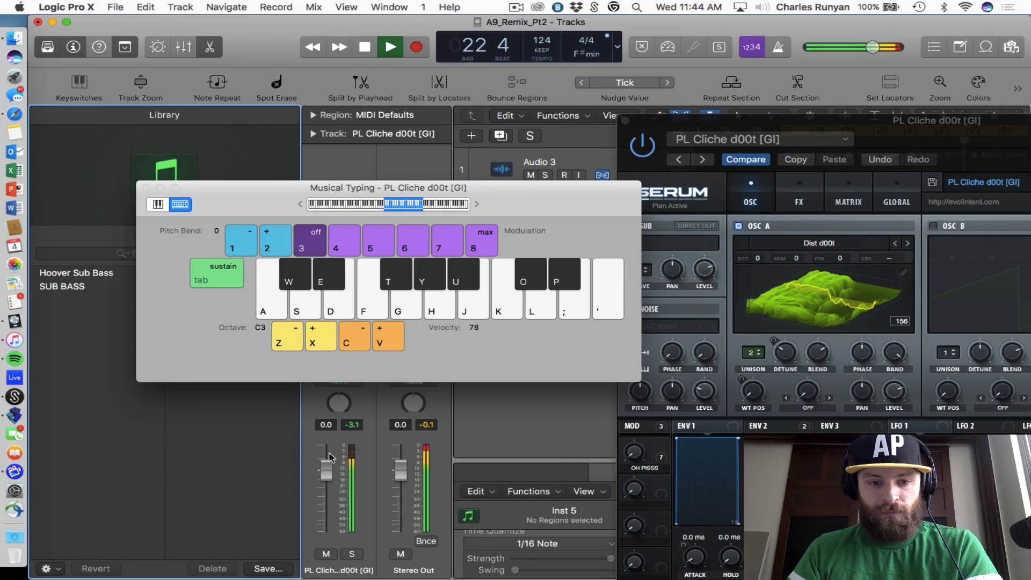
{"action": "key", "text": "f"}
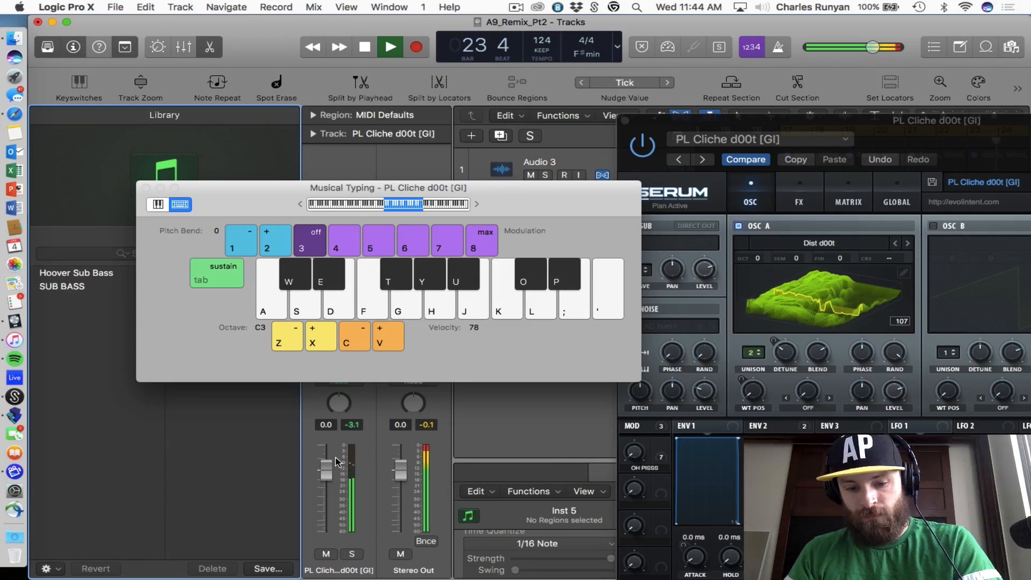
{"action": "key", "text": "d"}
{"action": "key", "text": "h"}
{"action": "key", "text": "y"}
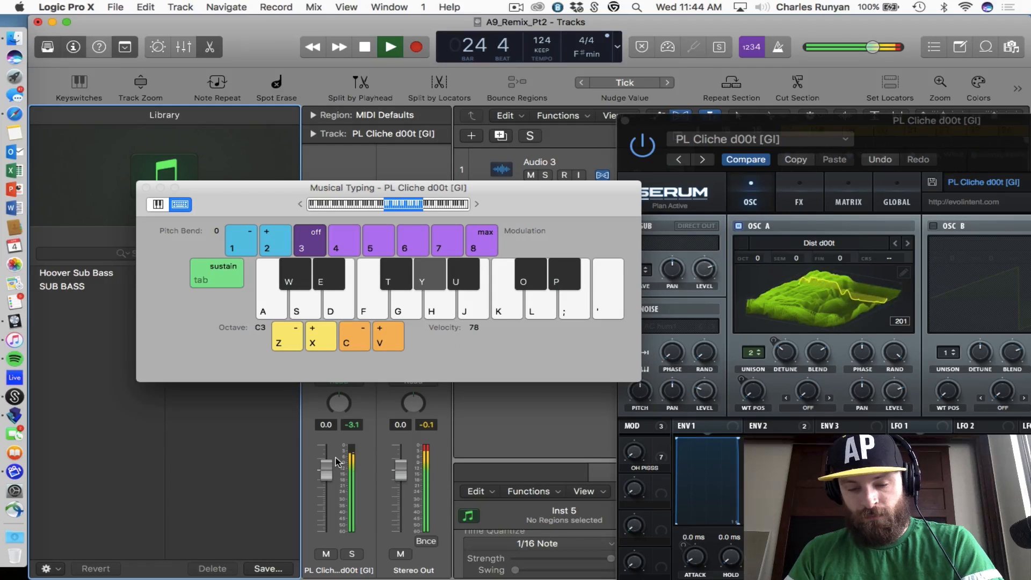
{"action": "key", "text": "d"}
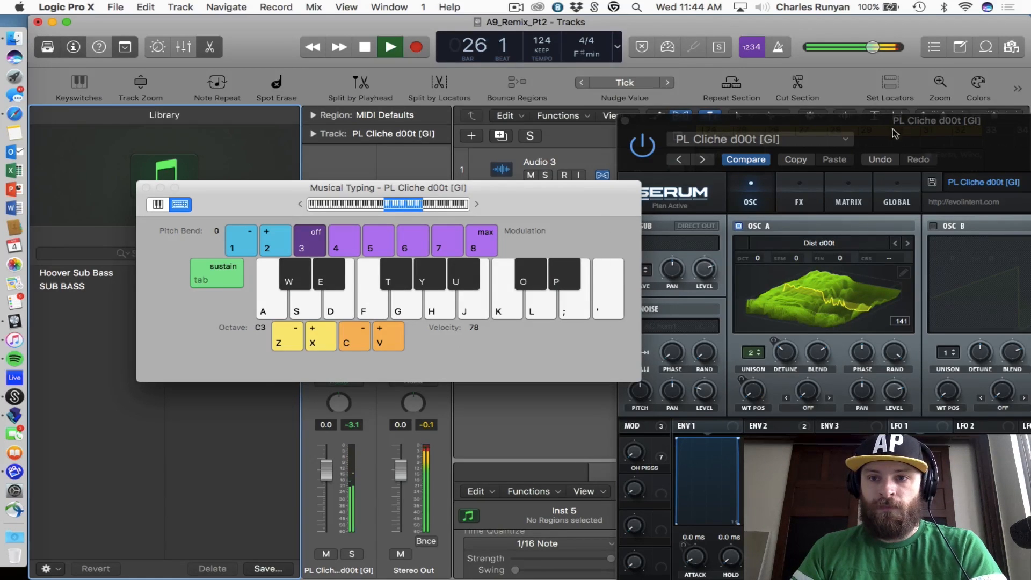
{"action": "left_click_drag", "start_coordinate": [895, 133], "coordinate": [555, 84]}
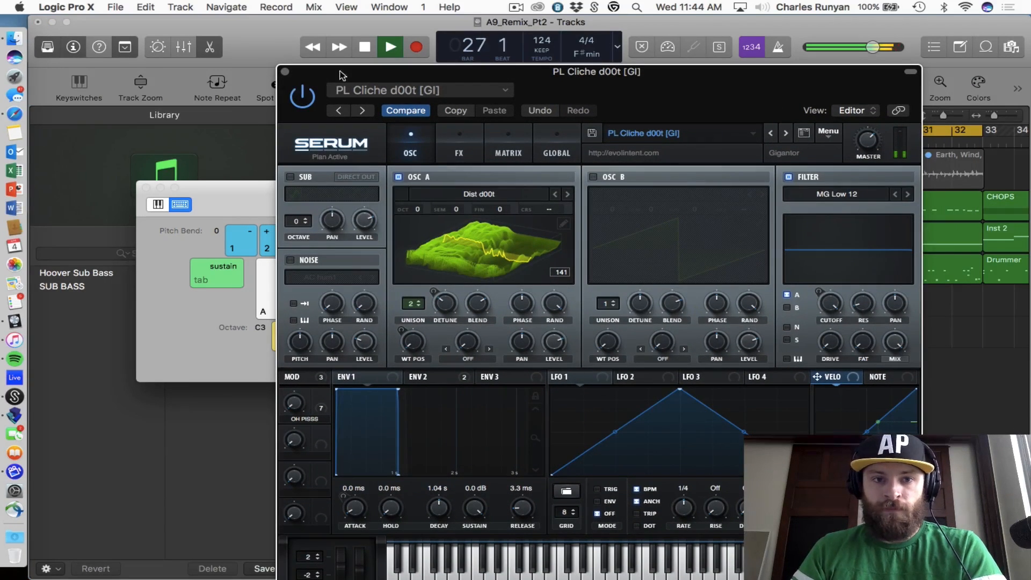
Step: Reposition the Serum and Musical Typing windows so both are usable, and switch Serum to the PL Crushed Pluck [AS] preset
{"action": "left_click_drag", "start_coordinate": [339, 75], "coordinate": [458, 408]}
{"action": "key", "text": "h"}
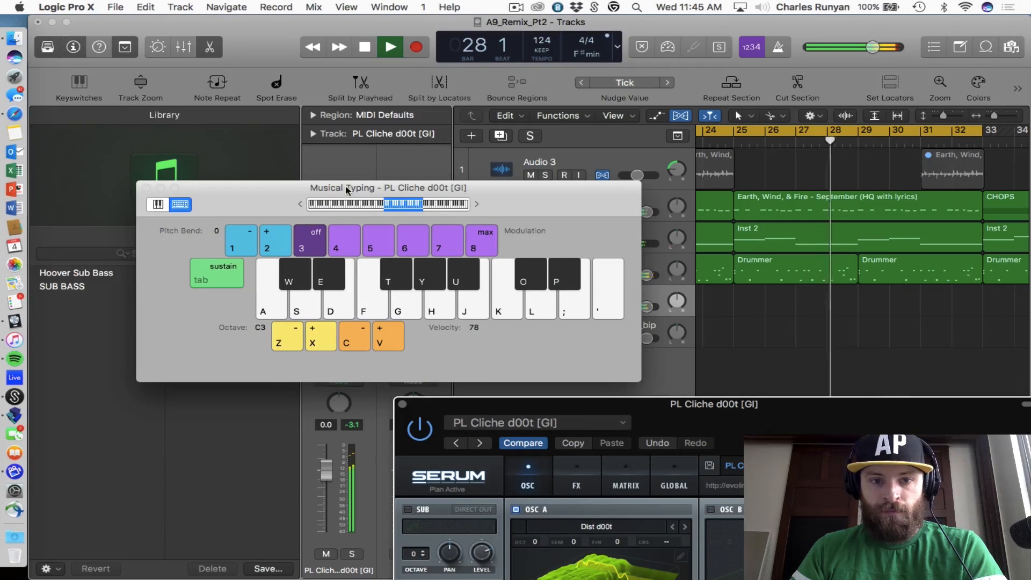
{"action": "left_click_drag", "start_coordinate": [347, 189], "coordinate": [157, 79]}
{"action": "left_click_drag", "start_coordinate": [840, 418], "coordinate": [683, 154]}
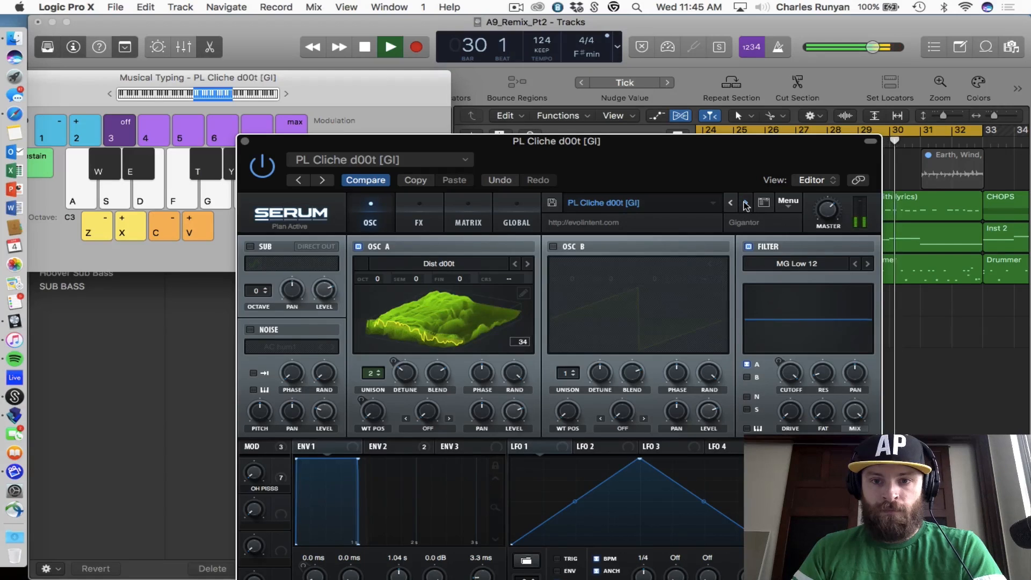
{"action": "left_click", "coordinate": [745, 203]}
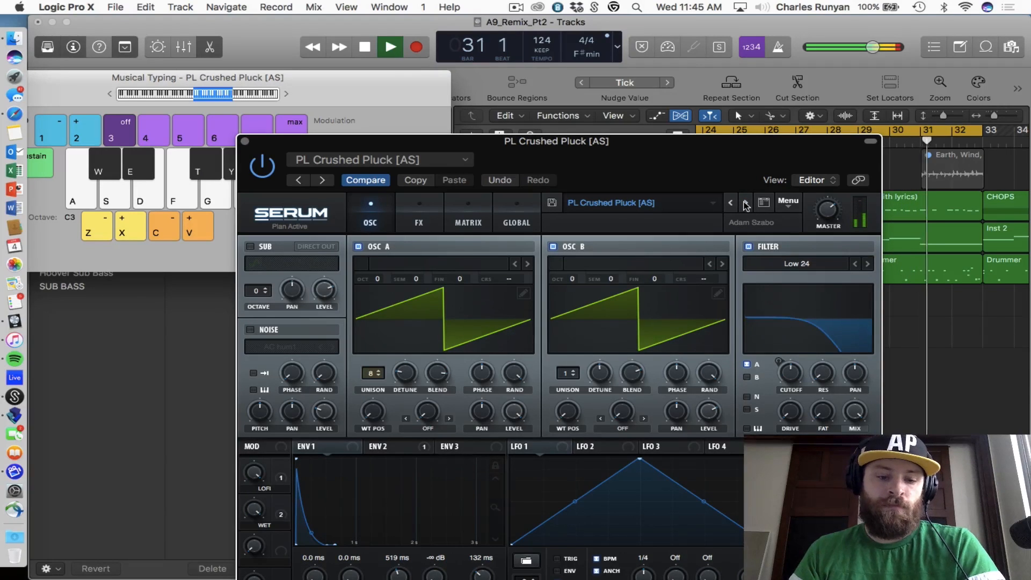
Step: Raise the Musical Typing octave to C4, then close the Serum window and stop playback
{"action": "key", "text": "x"}
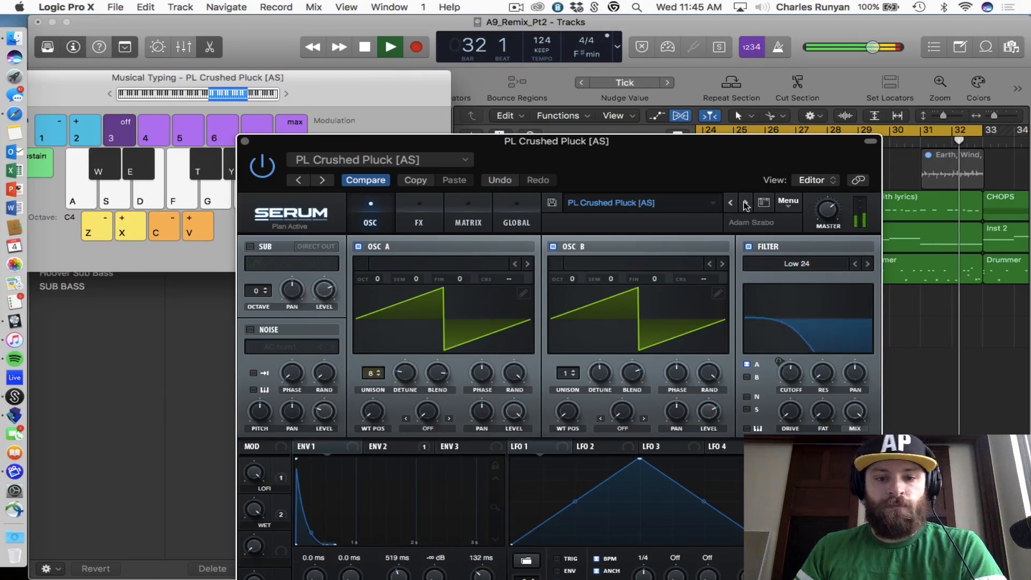
{"action": "left_click", "coordinate": [245, 143]}
{"action": "key", "text": "space"}
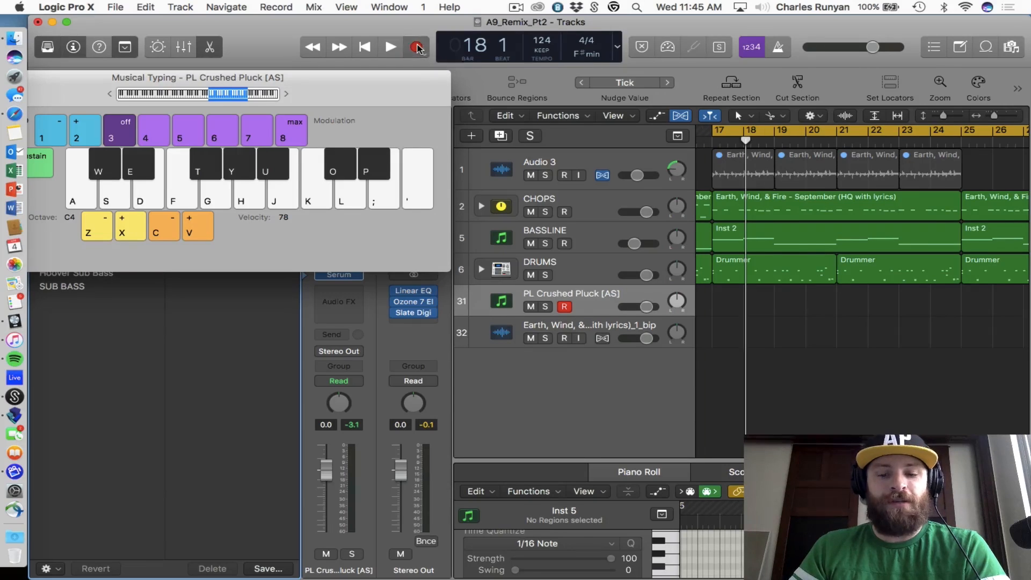
Step: Record a repeating three-note pluck riff of A, G# and E through bar 17 on the PL Crushed Pluck track
{"action": "left_click", "coordinate": [417, 48]}
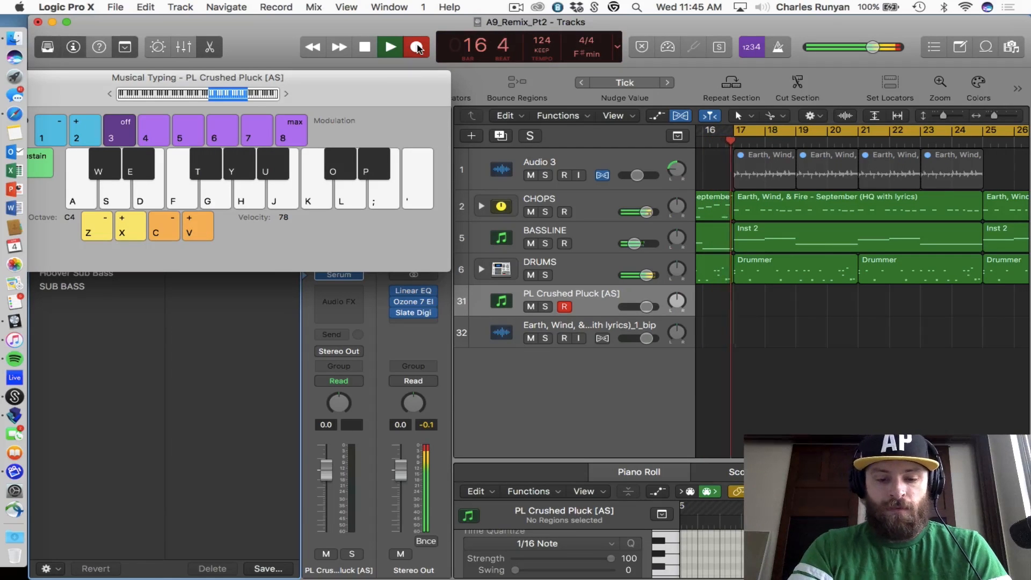
{"action": "key", "text": "d"}
{"action": "key", "text": "h"}
{"action": "key", "text": "y"}
{"action": "key", "text": "d"}
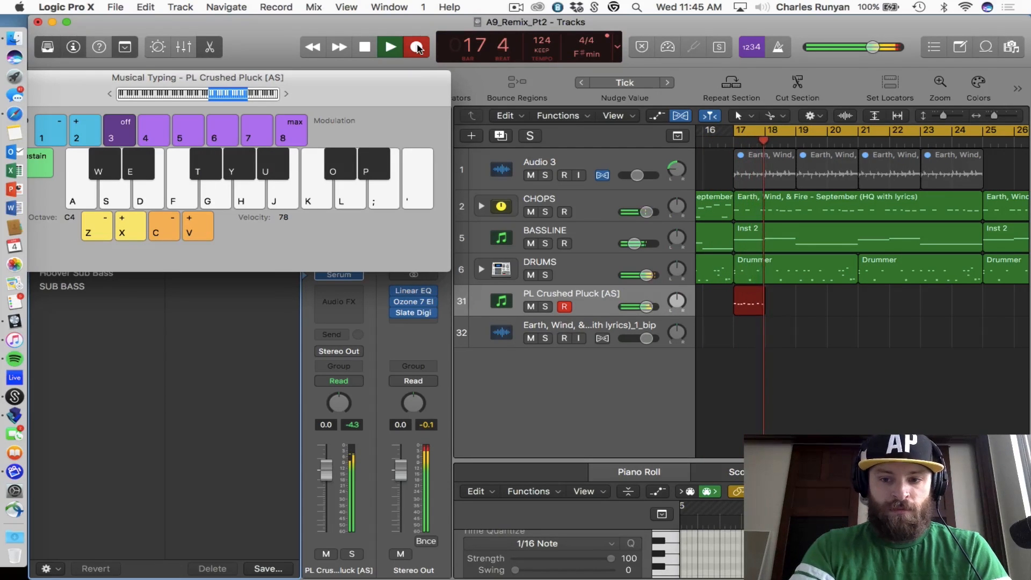
{"action": "key", "text": "space"}
Step: Enlarge the Piano Roll and quantize all nine recorded pluck notes to 1/16 Note, keeping the track unmuted for playback
{"action": "left_click_drag", "start_coordinate": [880, 462], "coordinate": [881, 164]}
{"action": "scroll", "coordinate": [918, 362], "scroll_direction": "right", "scroll_amount": 3}
{"action": "scroll", "coordinate": [917, 361], "scroll_direction": "up", "scroll_amount": 8}
{"action": "scroll", "coordinate": [918, 362], "scroll_direction": "up", "scroll_amount": 3}
{"action": "scroll", "coordinate": [918, 362], "scroll_direction": "left", "scroll_amount": 4}
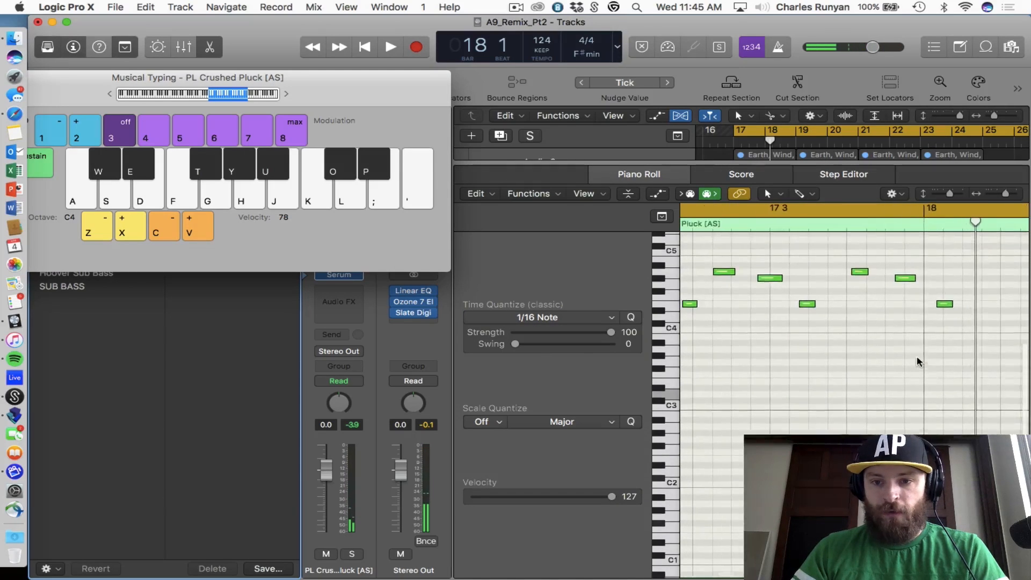
{"action": "left_click", "coordinate": [919, 362]}
{"action": "key", "text": "super+a"}
{"action": "key", "text": "m"}
{"action": "left_click", "coordinate": [630, 319]}
{"action": "key", "text": "space"}
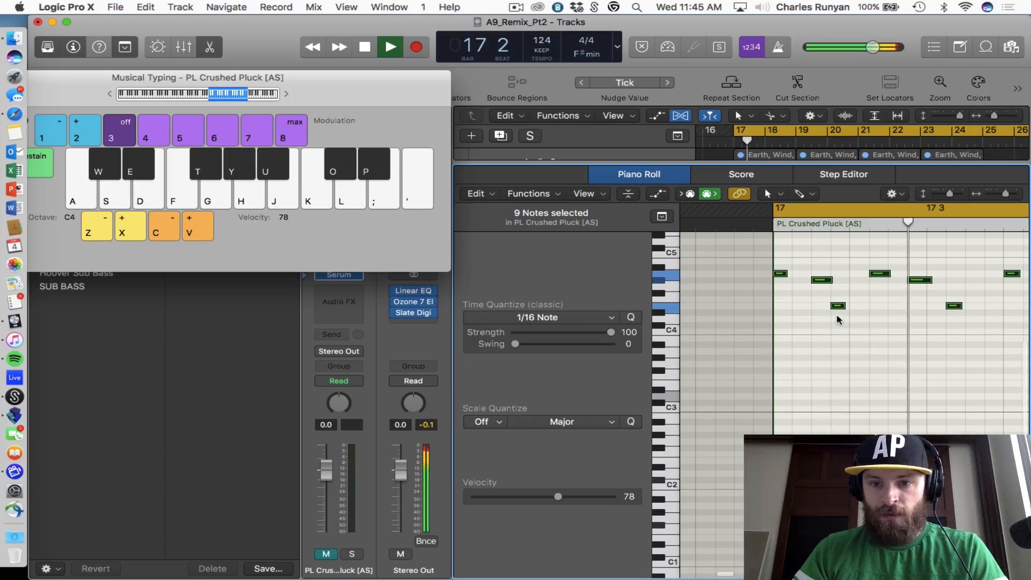
{"action": "left_click", "coordinate": [330, 555]}
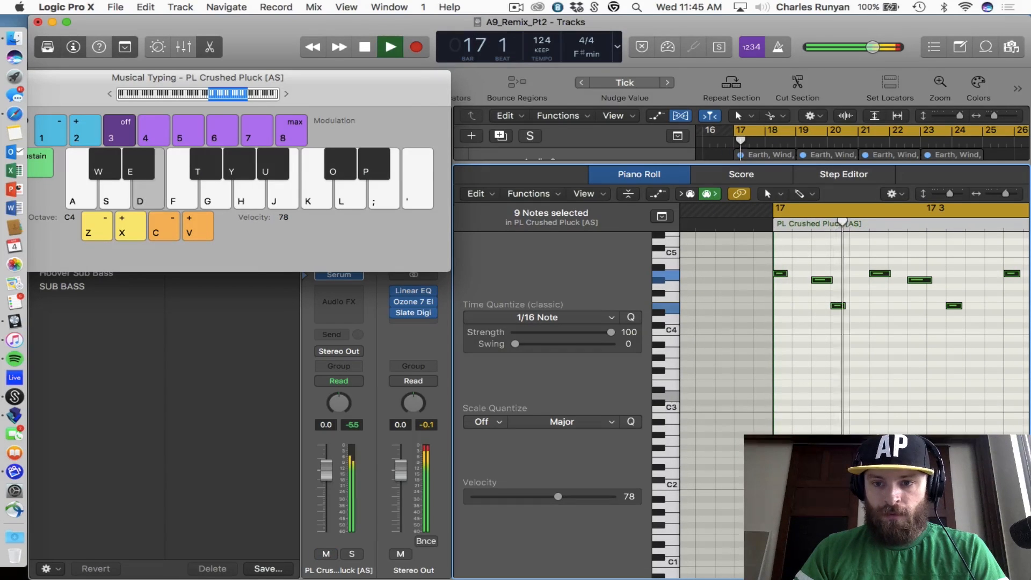
Step: Move the first low E note in bar 17 slightly later, between the neighbouring higher notes, and audition the riff
{"action": "key", "text": "space"}
{"action": "left_click", "coordinate": [839, 306]}
{"action": "left_click_drag", "start_coordinate": [840, 309], "coordinate": [860, 308]}
{"action": "key", "text": "space"}
{"action": "key", "text": "space"}
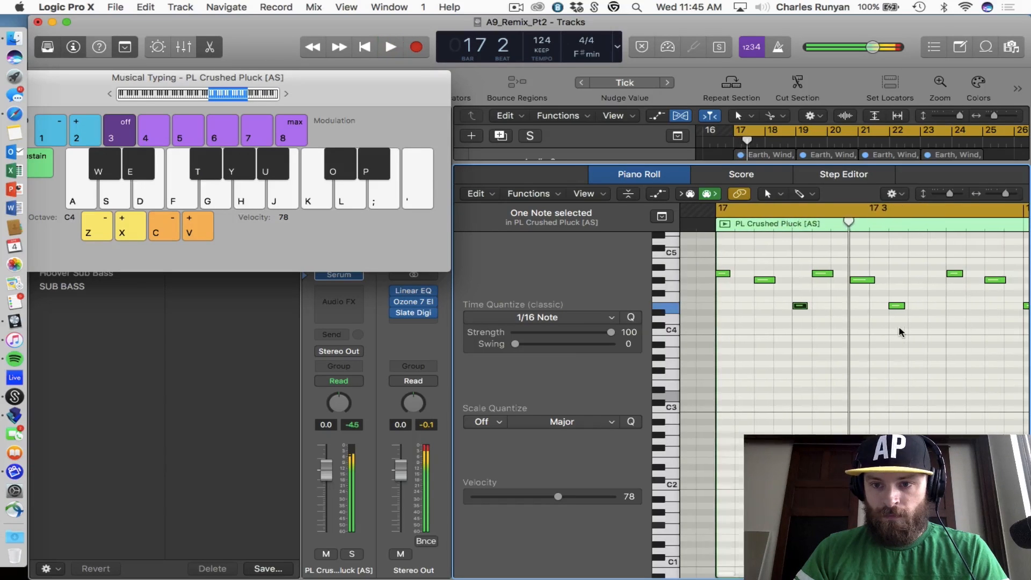
Step: Copy the nine riff notes so the pluck pattern continues through bar 18, and play it back
{"action": "left_click_drag", "start_coordinate": [920, 341], "coordinate": [845, 274]}
{"action": "key", "text": "space"}
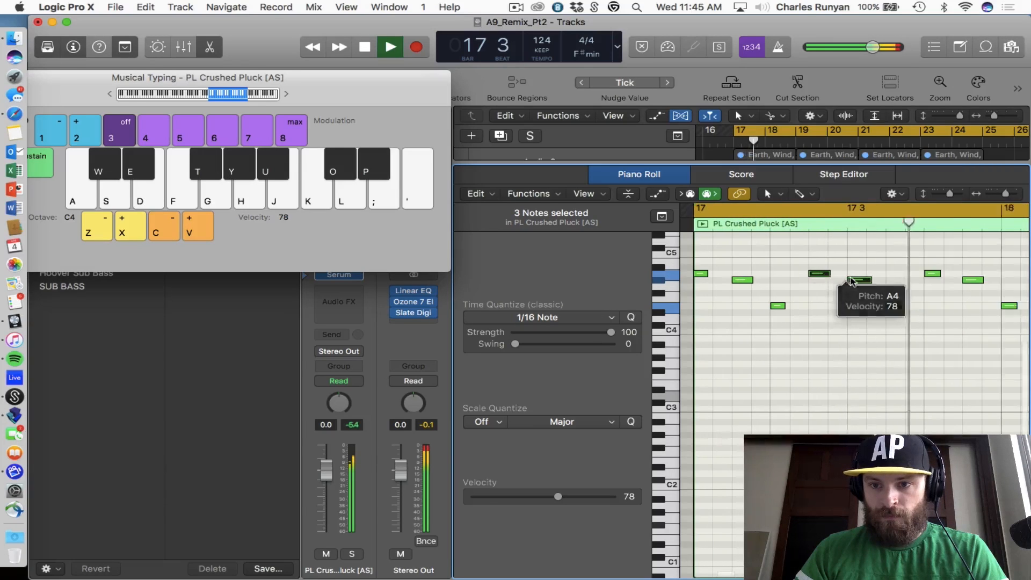
{"action": "key", "text": "space"}
{"action": "scroll", "coordinate": [924, 314], "scroll_direction": "down", "scroll_amount": 3}
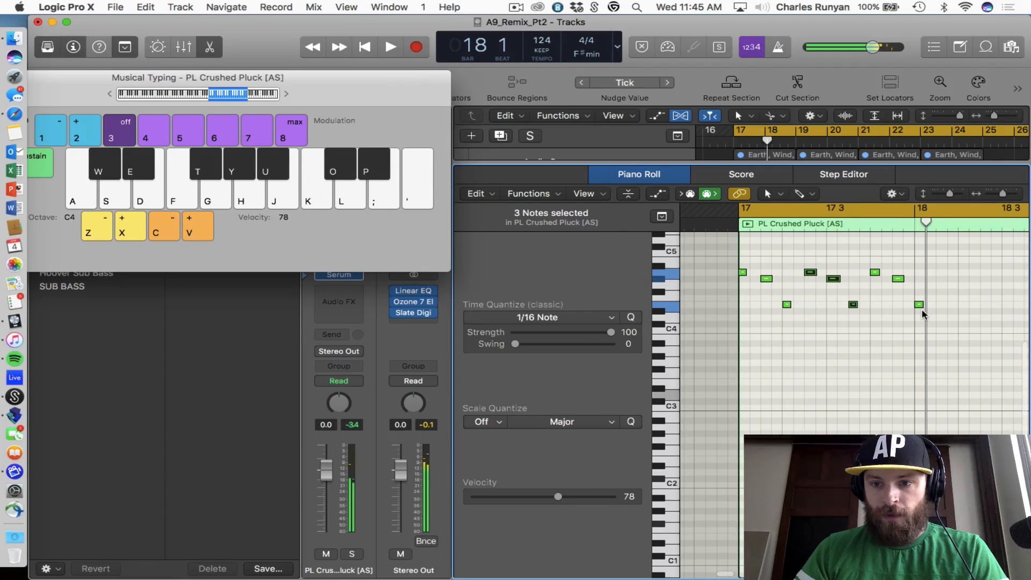
{"action": "left_click_drag", "start_coordinate": [922, 311], "coordinate": [939, 276]}
{"action": "key", "text": "space"}
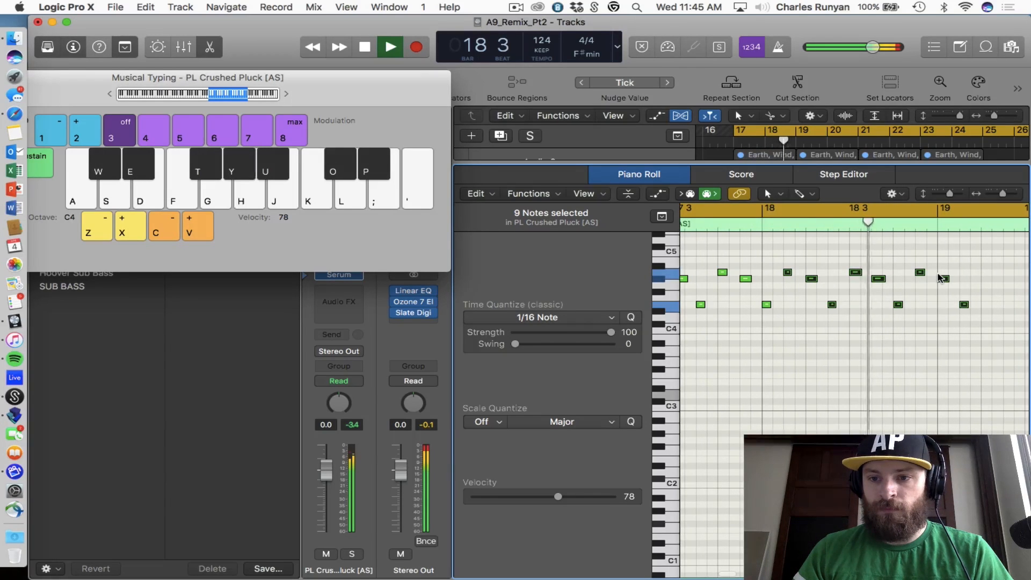
Step: Delete the last two copied pluck notes that fall past the start of bar 19
{"action": "key", "text": "space"}
{"action": "left_click_drag", "start_coordinate": [983, 332], "coordinate": [941, 277]}
{"action": "key", "text": "Delete"}
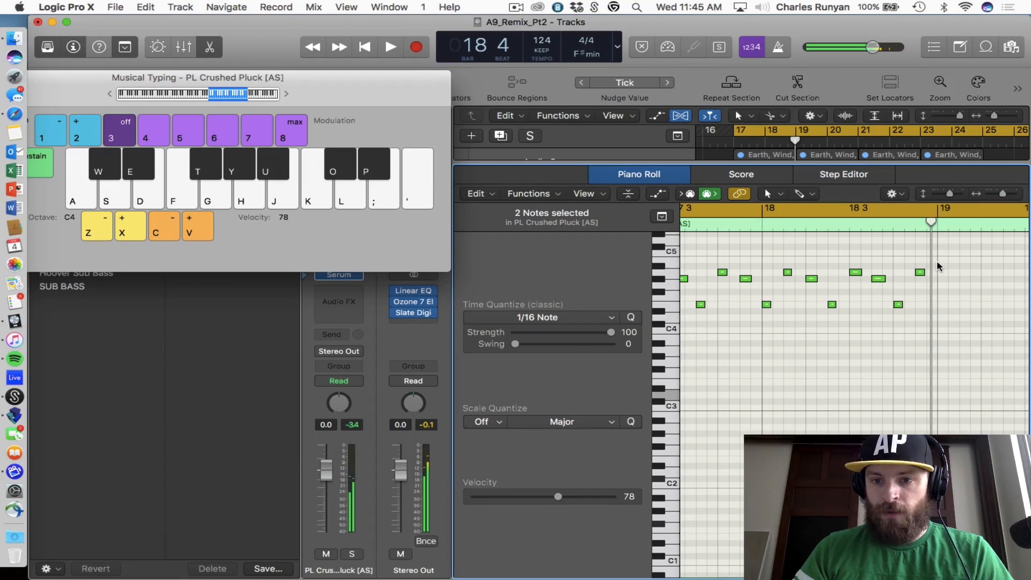
Step: Copy all 16 notes of the two-bar riff into bars 19 and 20, and play the result
{"action": "key", "text": "super+Left"}
{"action": "key", "text": "super+Left"}
{"action": "key", "text": "super+a"}
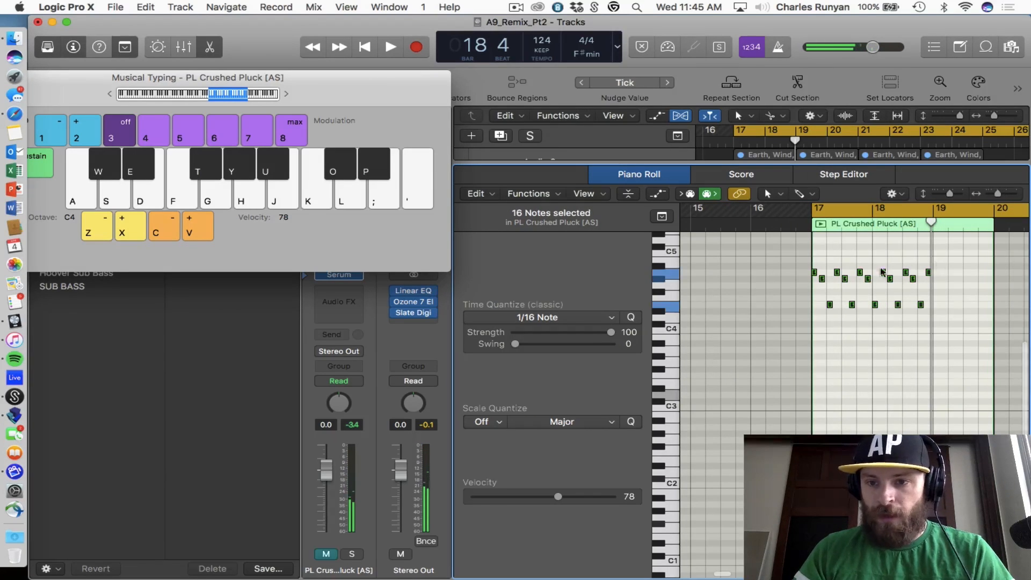
{"action": "left_click_drag", "start_coordinate": [814, 272], "coordinate": [935, 275]}
{"action": "key", "text": "space"}
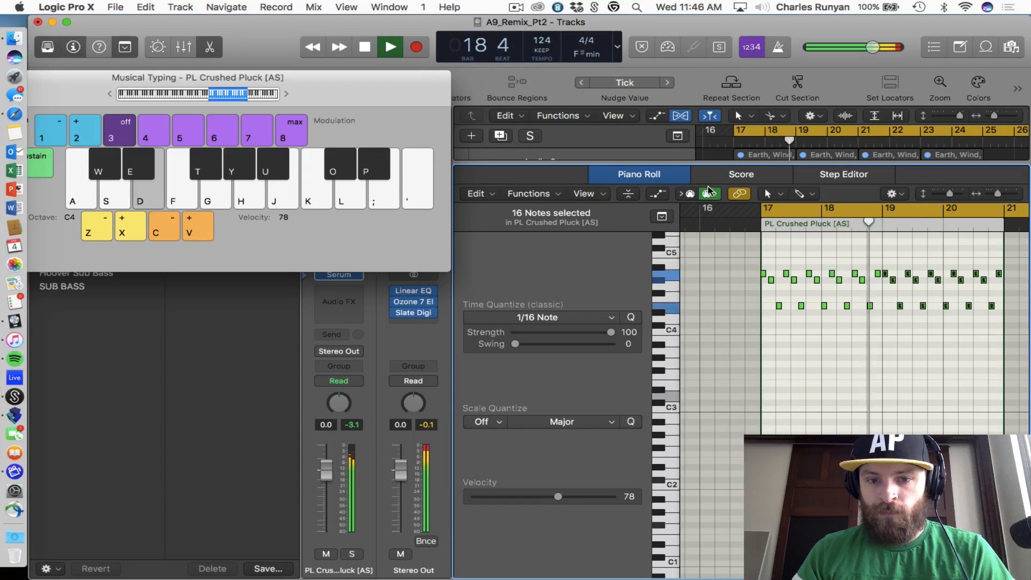
Step: Copy the four-bar pluck region to bar 21 and set the cycle range from bar 17 to bar 25
{"action": "left_click_drag", "start_coordinate": [703, 190], "coordinate": [742, 510]}
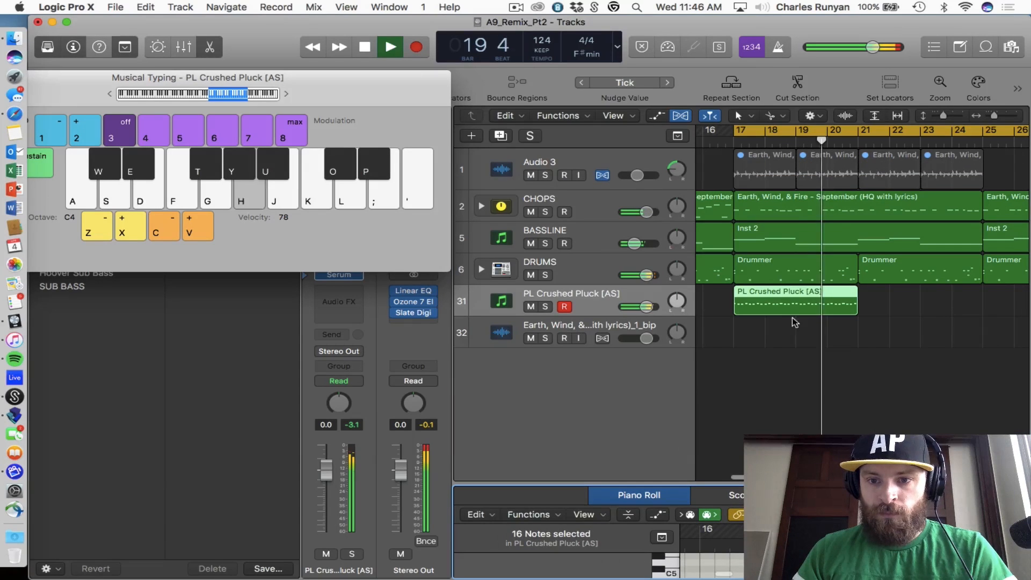
{"action": "left_click_drag", "start_coordinate": [783, 301], "coordinate": [911, 307]}
{"action": "left_click", "coordinate": [987, 133]}
{"action": "left_click", "coordinate": [987, 134]}
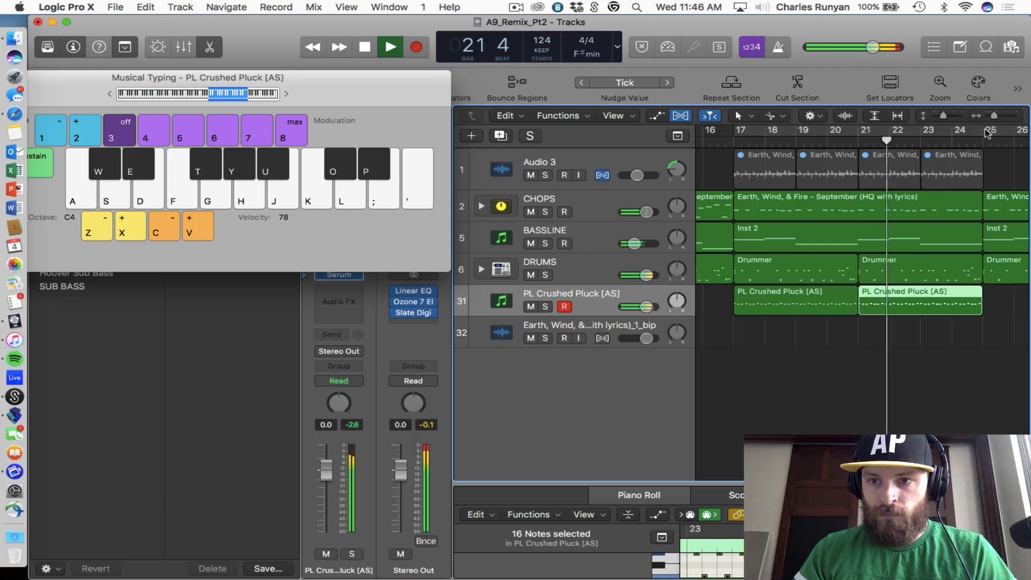
{"action": "left_click_drag", "start_coordinate": [986, 133], "coordinate": [740, 153]}
Step: Lower the PL Crushed Pluck track's volume to -5.8 dB and close the Musical Typing keyboard
{"action": "left_click_drag", "start_coordinate": [325, 470], "coordinate": [326, 486]}
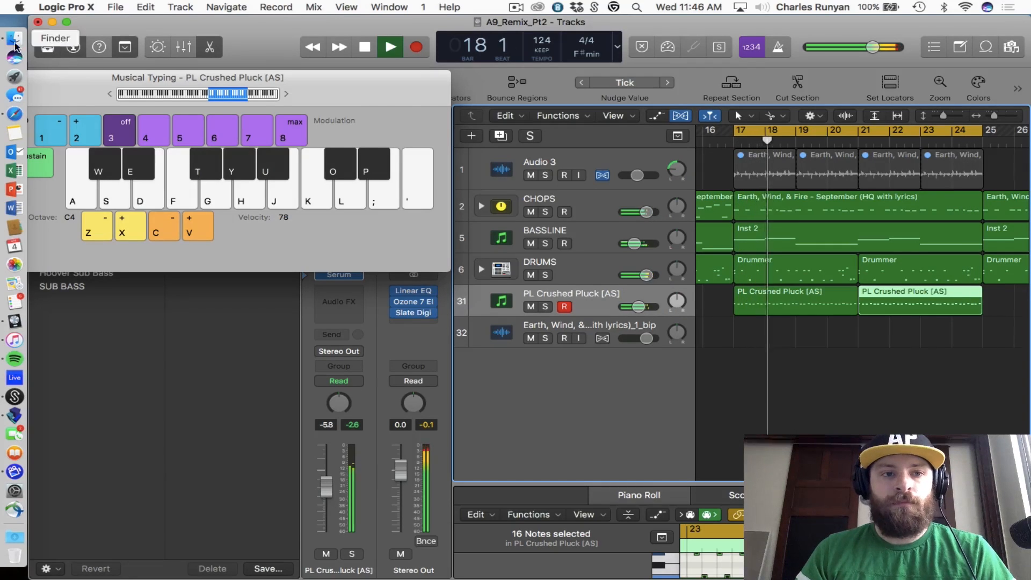
{"action": "left_click_drag", "start_coordinate": [60, 99], "coordinate": [151, 100]}
{"action": "left_click", "coordinate": [51, 78]}
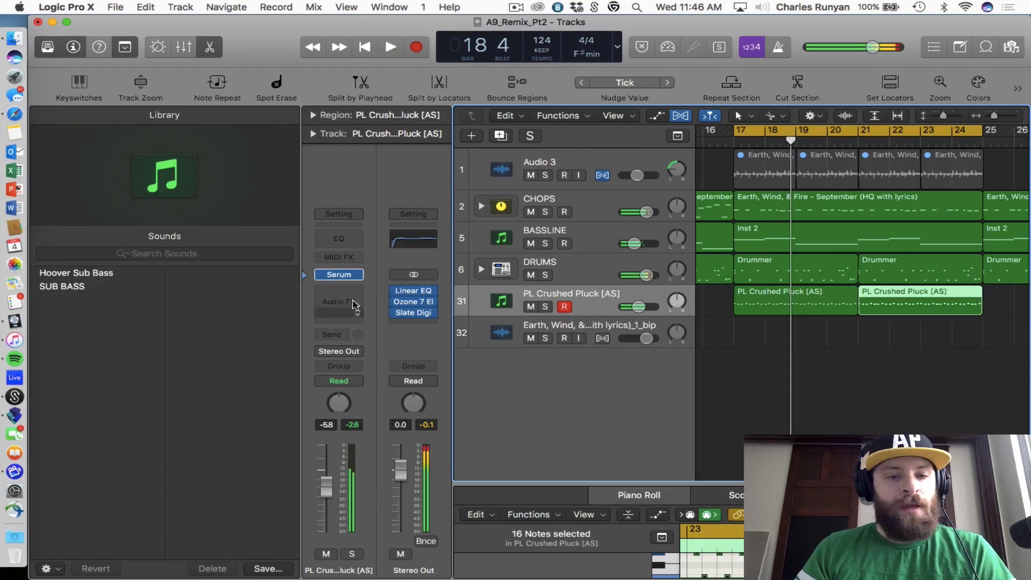
Step: Add a Channel EQ to the pluck track and enable its high-cut band
{"action": "left_click", "coordinate": [343, 275]}
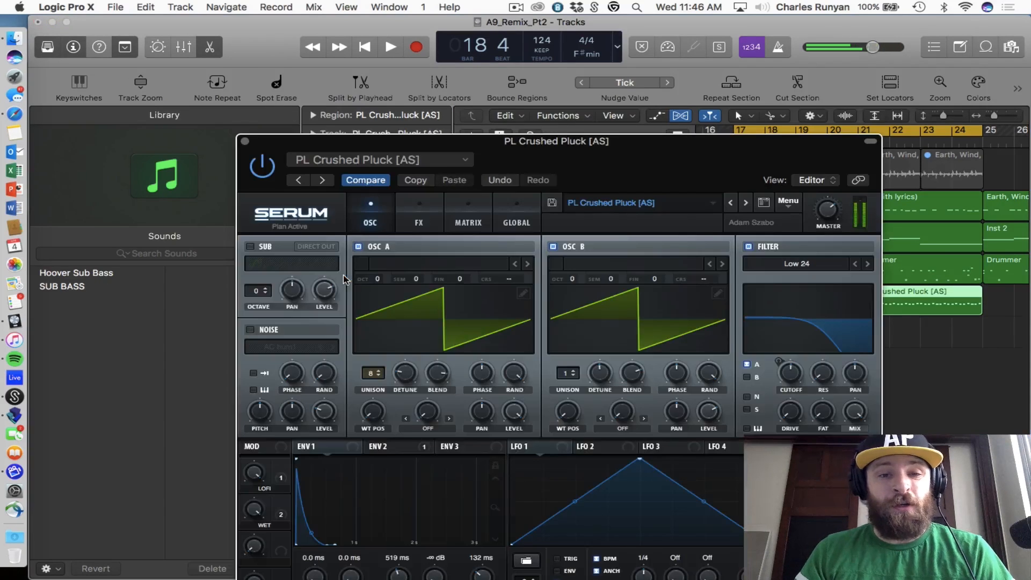
{"action": "left_click", "coordinate": [245, 141]}
{"action": "left_click", "coordinate": [334, 230]}
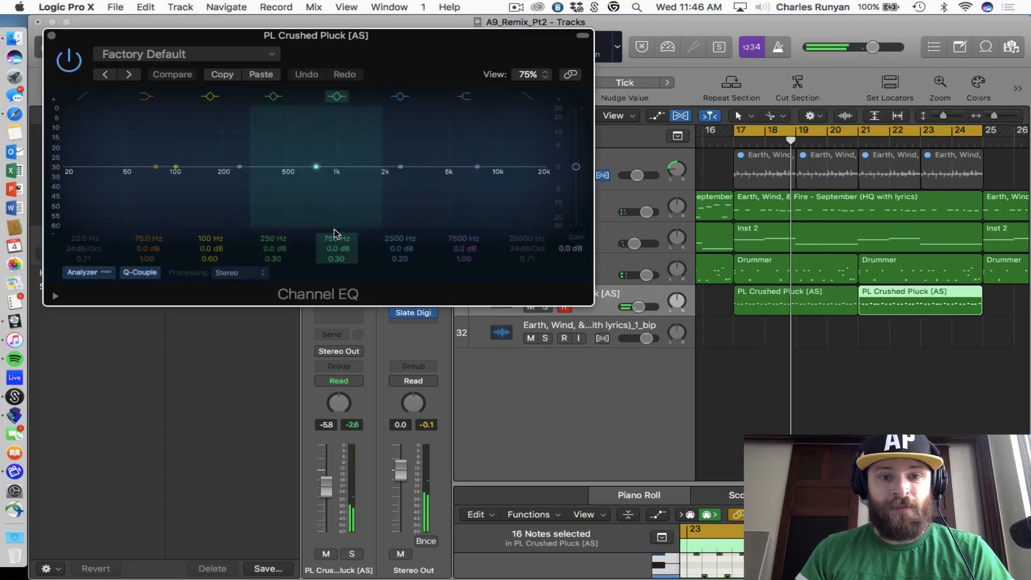
{"action": "left_click", "coordinate": [528, 95]}
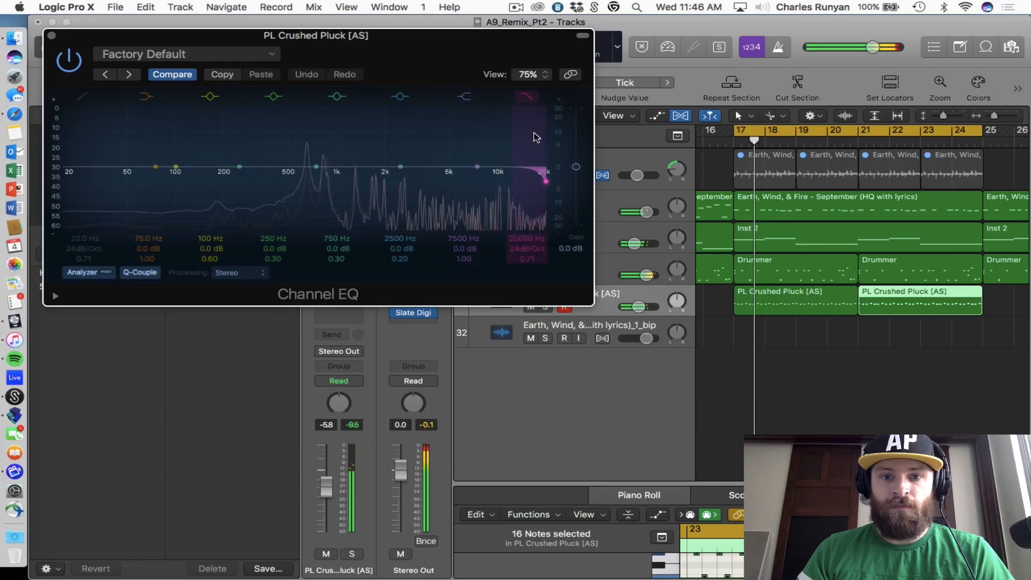
{"action": "left_click_drag", "start_coordinate": [536, 137], "coordinate": [550, 172]}
Step: Set the pluck track's automation mode to Latch and record high-cut filter movements on the Channel EQ during playback
{"action": "left_click", "coordinate": [339, 380]}
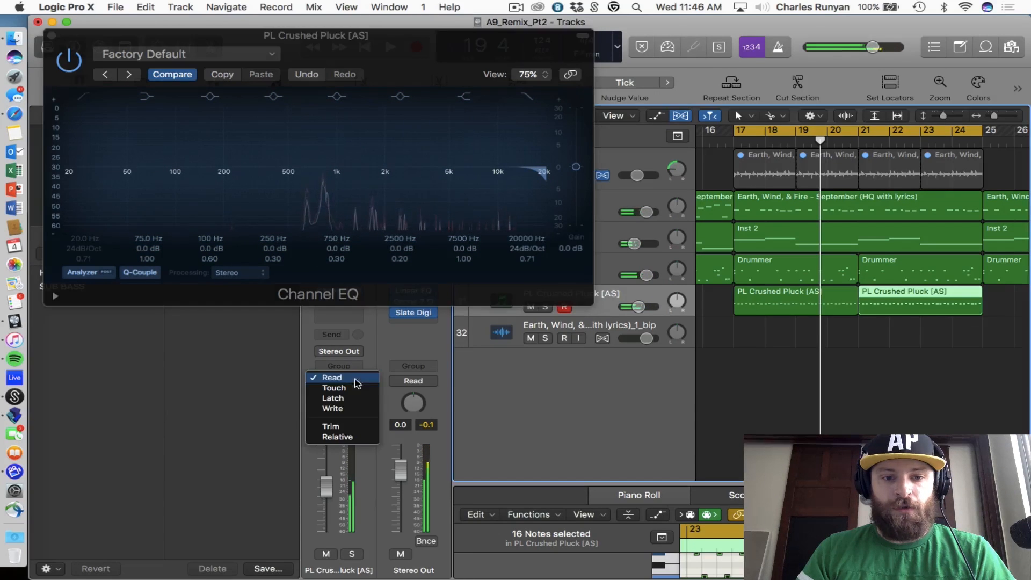
{"action": "left_click", "coordinate": [335, 398]}
{"action": "key", "text": "space"}
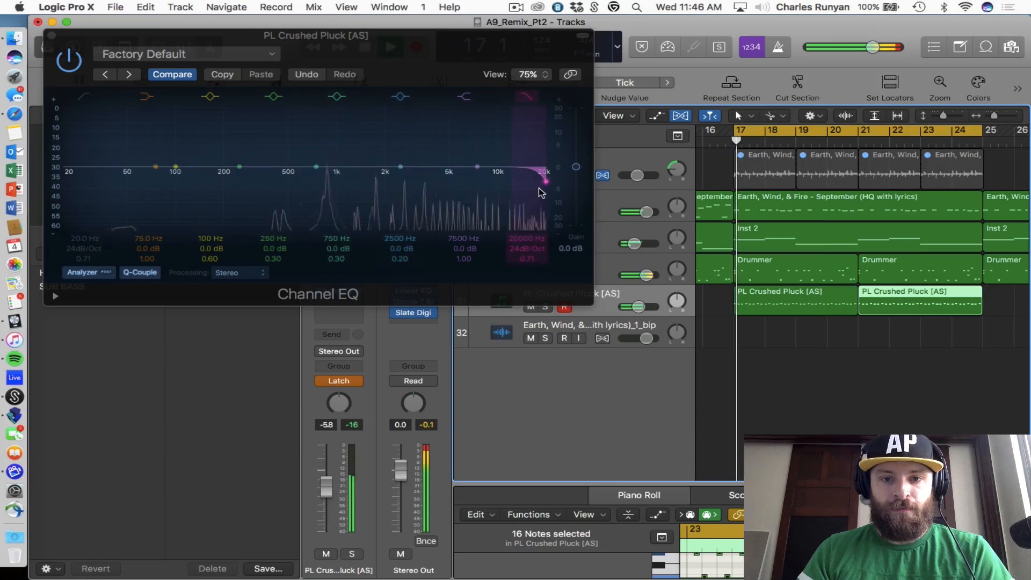
{"action": "mouse_move", "coordinate": [541, 184]}
{"action": "left_mouse_down"}
{"action": "mouse_move", "coordinate": [366, 187]}
{"action": "mouse_move", "coordinate": [450, 177]}
{"action": "mouse_move", "coordinate": [556, 189]}
{"action": "left_mouse_up"}
{"action": "key", "text": "space"}
Step: Close the Channel EQ and cut the section between bars 25 and 33 out of the arrangement
{"action": "scroll", "coordinate": [825, 250], "scroll_direction": "down", "scroll_amount": 5}
{"action": "scroll", "coordinate": [825, 250], "scroll_direction": "left", "scroll_amount": 5}
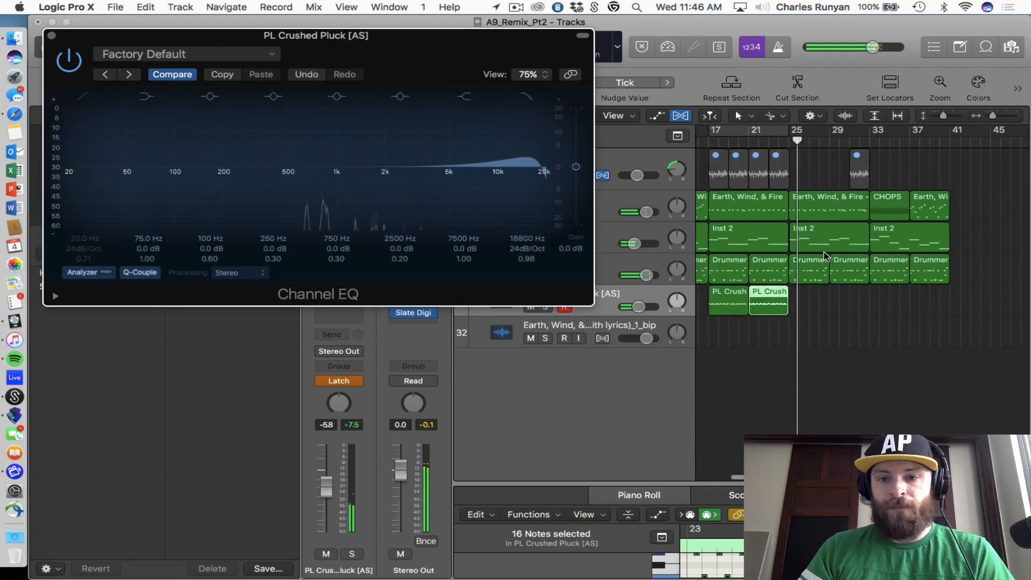
{"action": "left_click_drag", "start_coordinate": [878, 131], "coordinate": [801, 134]}
{"action": "left_click", "coordinate": [51, 35]}
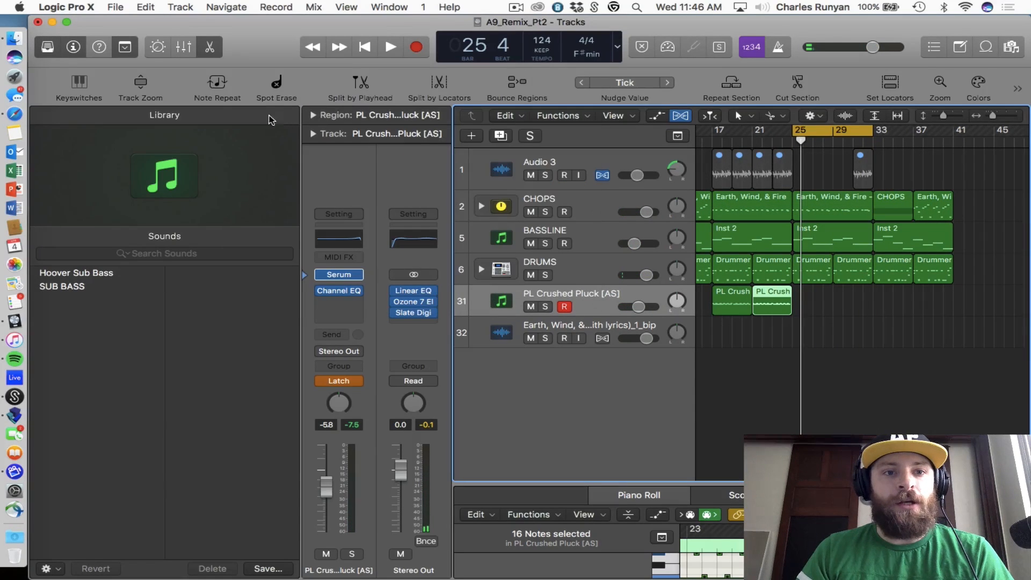
{"action": "left_click", "coordinate": [799, 86]}
{"action": "key", "text": "space"}
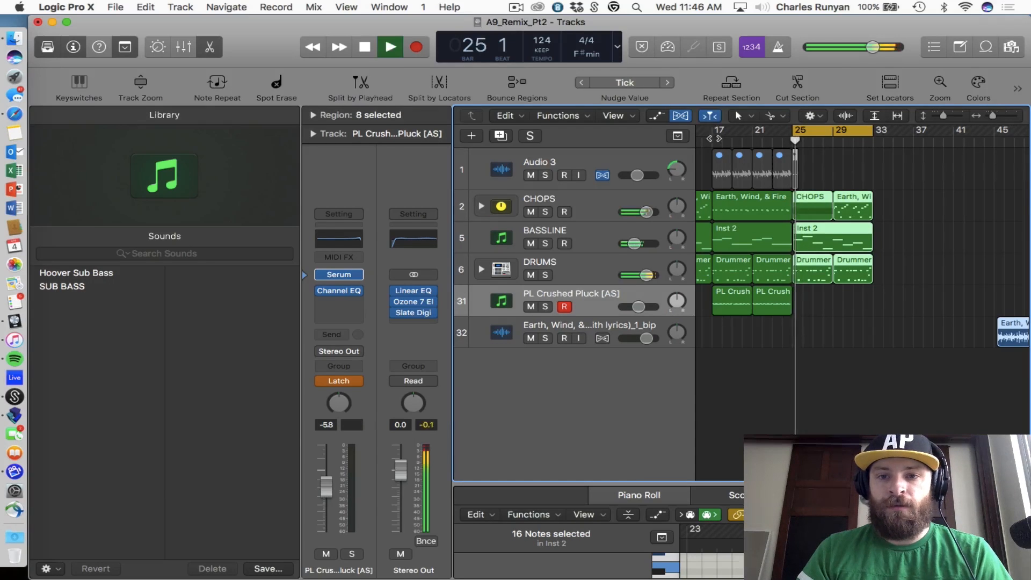
Step: Extend the cycle range to run from bar 17 to beyond bar 33, and briefly play from its start
{"action": "key", "text": "space"}
{"action": "key", "text": "c"}
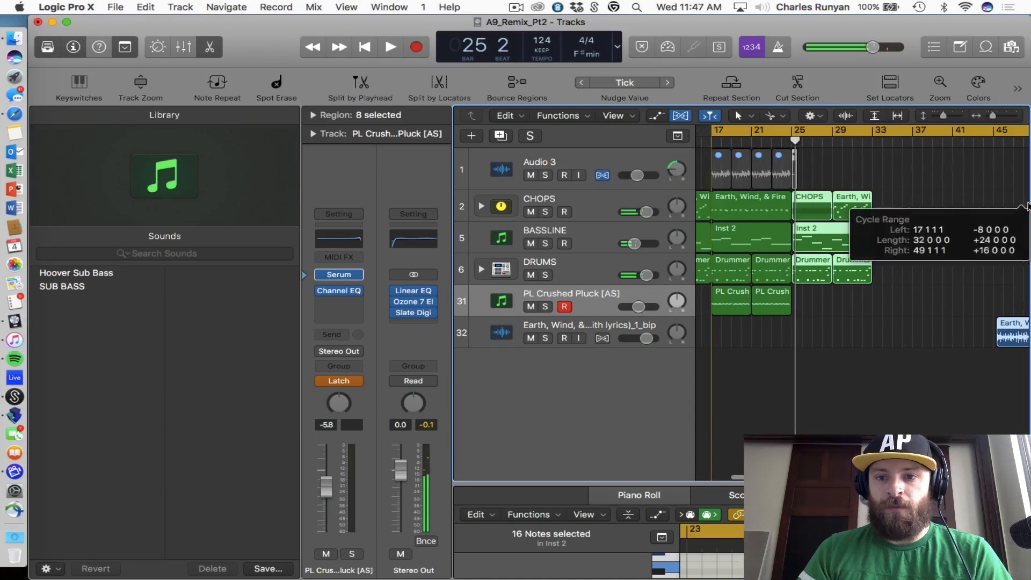
{"action": "key", "text": "space"}
{"action": "key", "text": "space"}
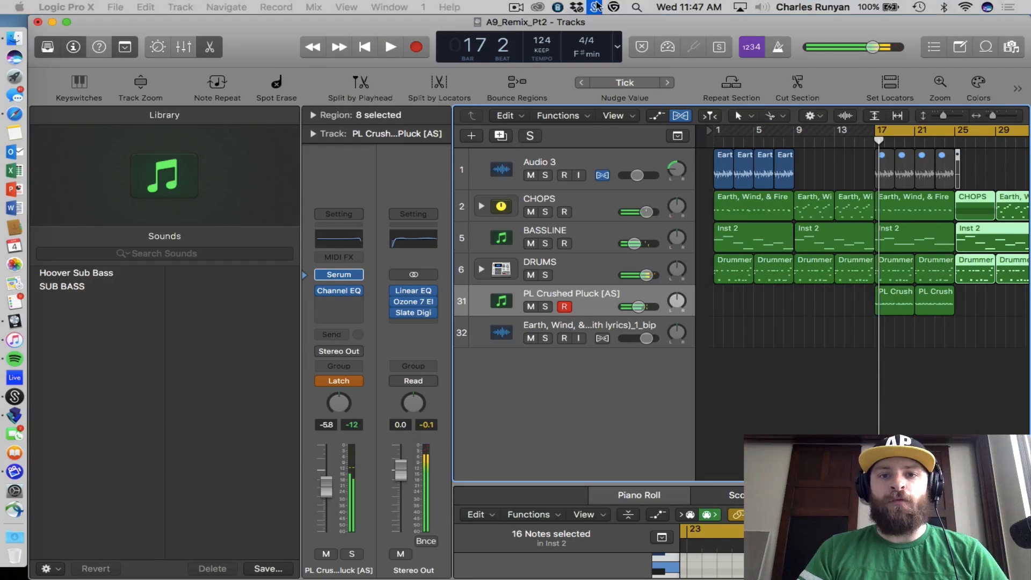
Step: Switch to the Splice app, clear the drums tag filter from the riser search, and return to the results
{"action": "left_click", "coordinate": [556, 5]}
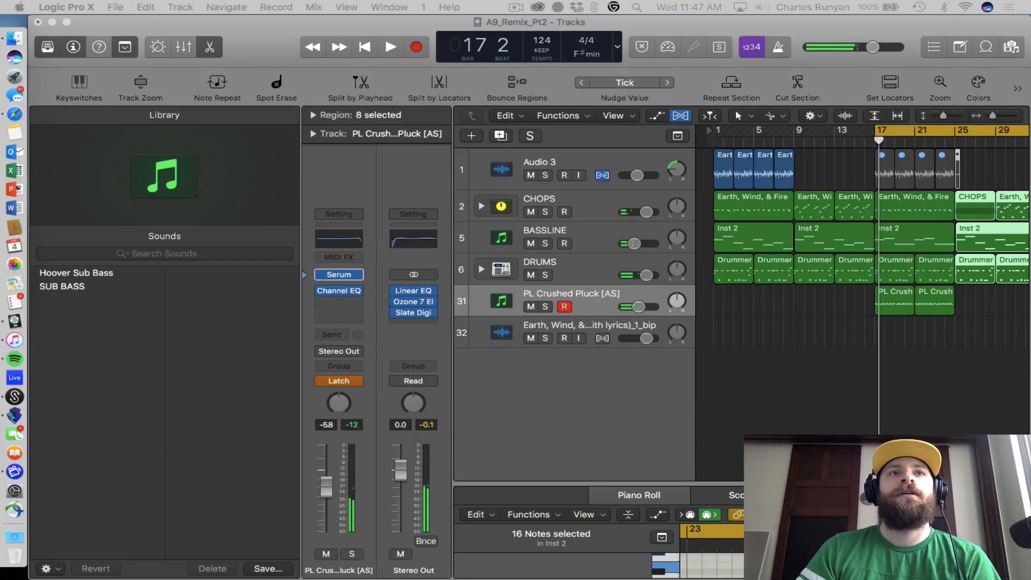
{"action": "left_click_drag", "start_coordinate": [574, 321], "coordinate": [266, 73]}
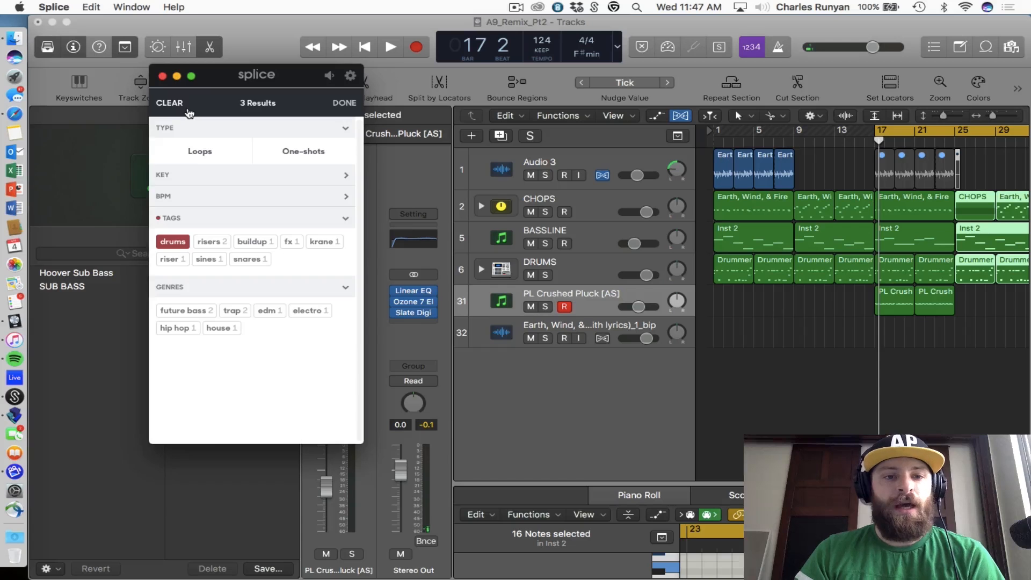
{"action": "left_click", "coordinate": [189, 111]}
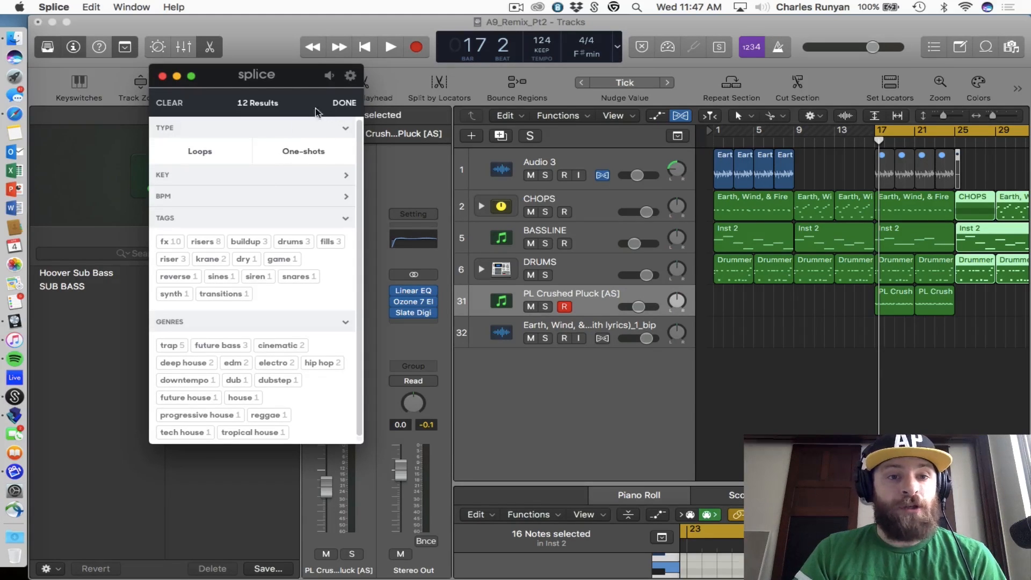
{"action": "left_click", "coordinate": [344, 104]}
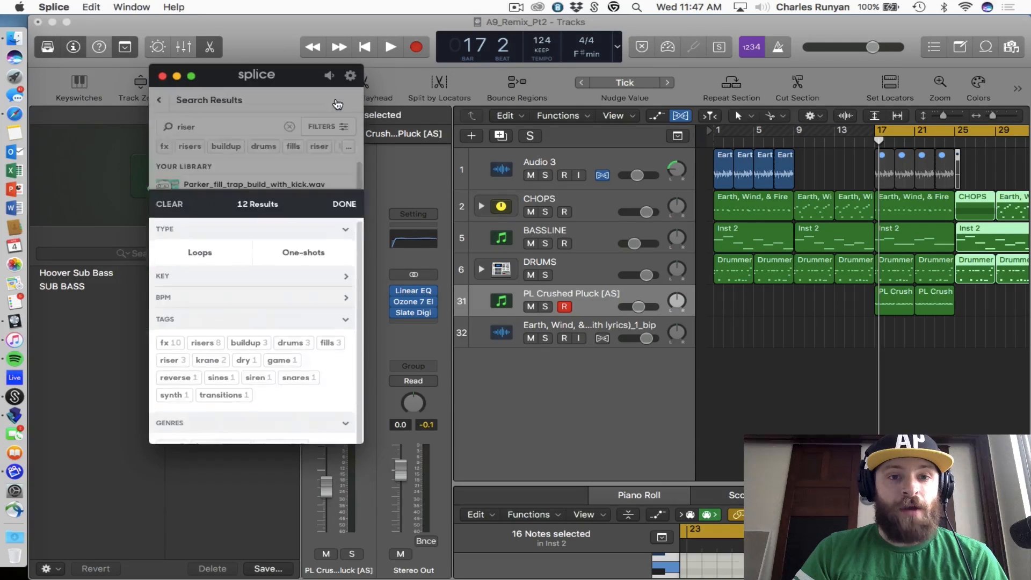
Step: Browse the riser results and place KRNE_Chariots_Riser.wav on the Earth, Wind & Fire audio track, beginning around bar 16
{"action": "scroll", "coordinate": [212, 306], "scroll_direction": "down", "scroll_amount": 5}
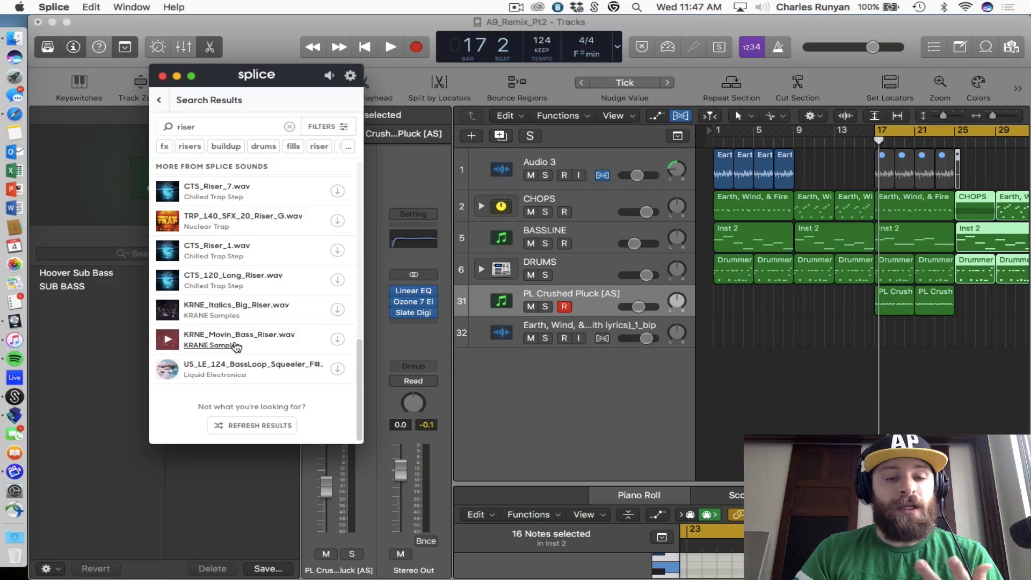
{"action": "scroll", "coordinate": [235, 337], "scroll_direction": "up", "scroll_amount": 5}
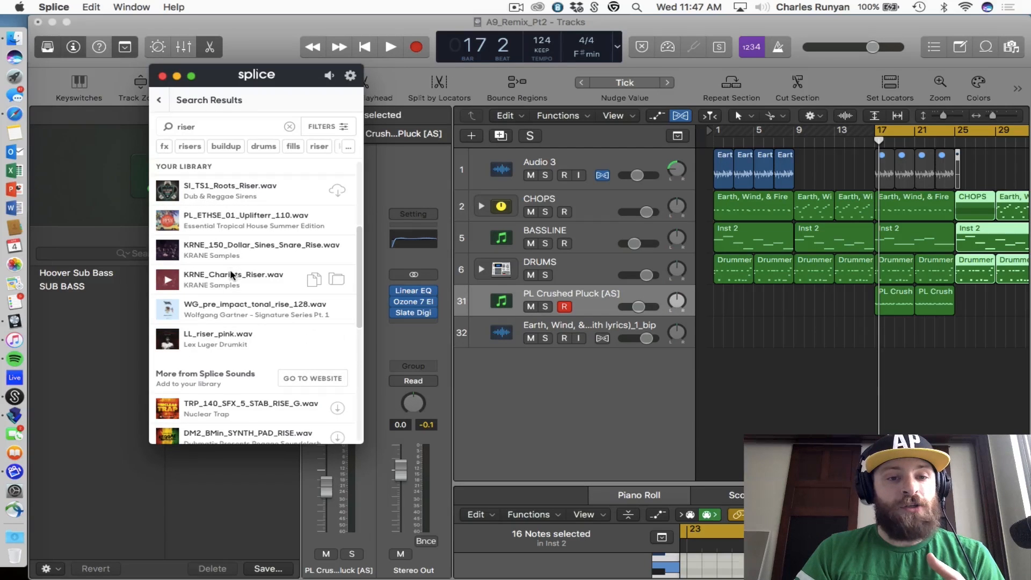
{"action": "left_click_drag", "start_coordinate": [201, 280], "coordinate": [862, 337]}
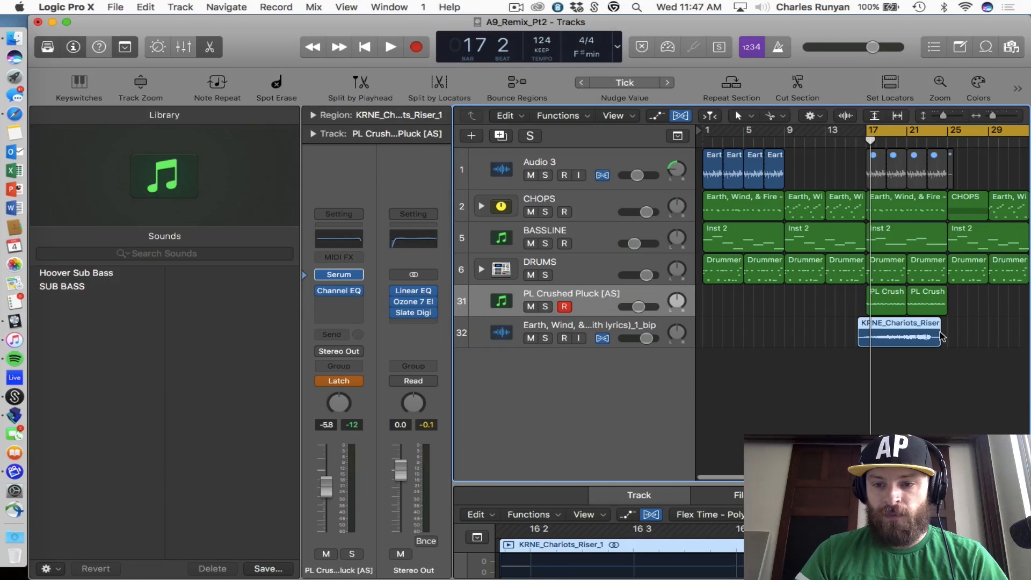
Step: Move the KRNE_Chariots_Riser region later so it runs from about bar 18 to about bar 26
{"action": "mouse_move", "coordinate": [935, 329]}
{"action": "left_mouse_down"}
{"action": "mouse_move", "coordinate": [961, 329]}
{"action": "mouse_move", "coordinate": [943, 326]}
{"action": "left_mouse_up"}
{"action": "key", "text": "super+Right"}
{"action": "key", "text": "super+Right"}
{"action": "key", "text": "super+Right"}
{"action": "scroll", "coordinate": [995, 325], "scroll_direction": "right", "scroll_amount": 5}
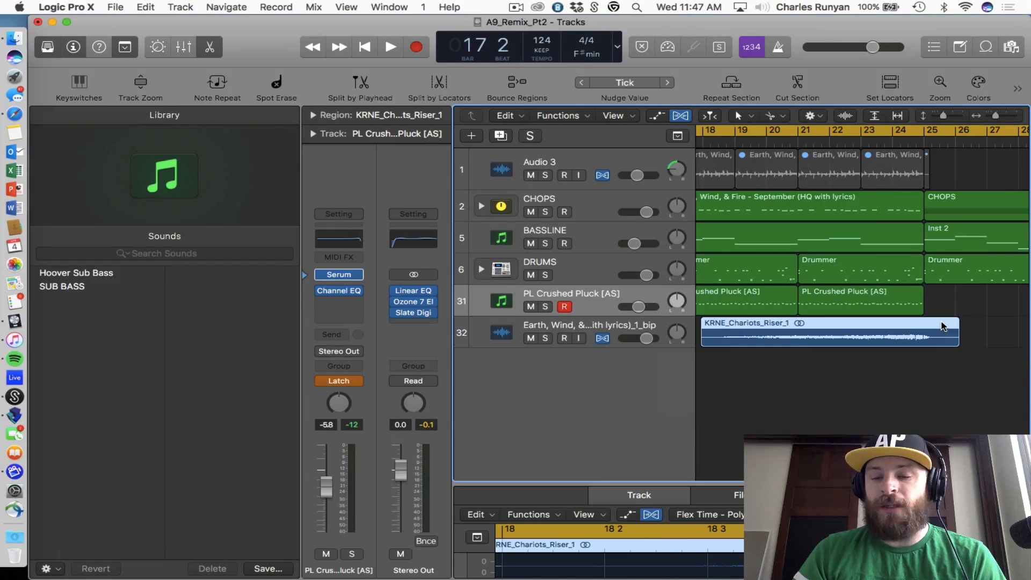
{"action": "key", "text": "super+Left"}
{"action": "key", "text": "super+Left"}
{"action": "scroll", "coordinate": [943, 326], "scroll_direction": "left", "scroll_amount": 2}
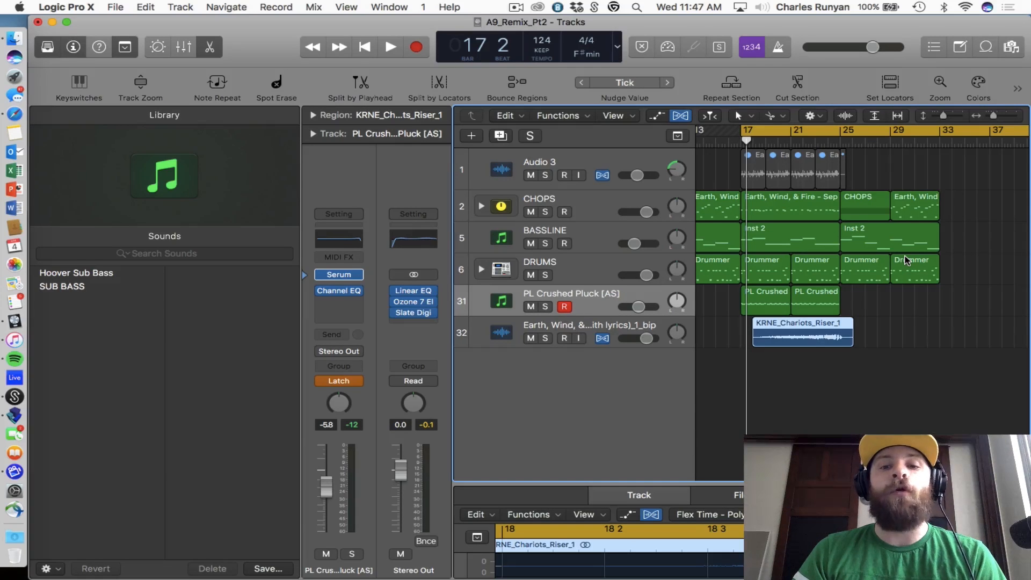
Step: Switch the PL Crushed Pluck track's automation mode to Read
{"action": "left_click", "coordinate": [345, 383]}
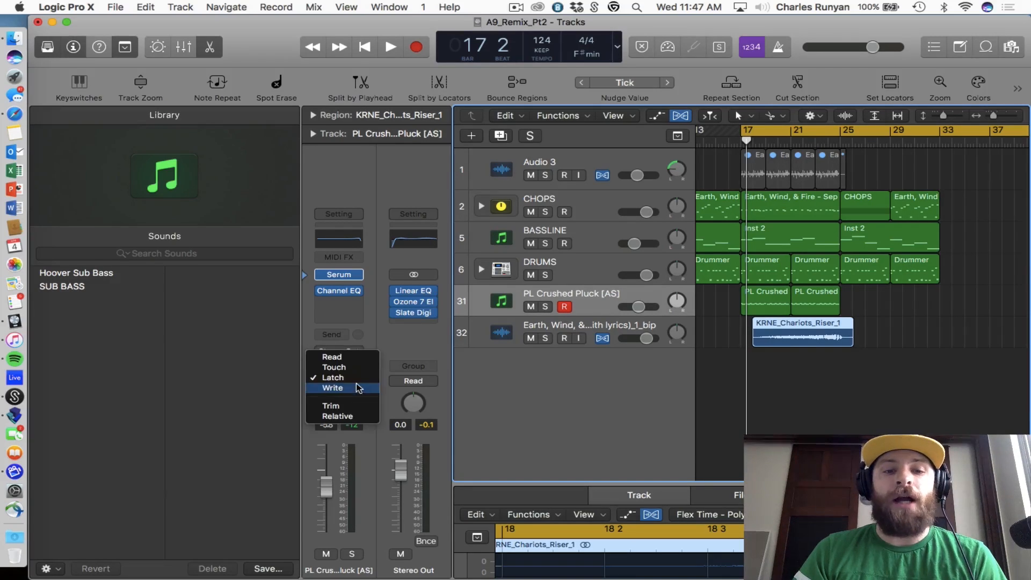
{"action": "left_click", "coordinate": [346, 358]}
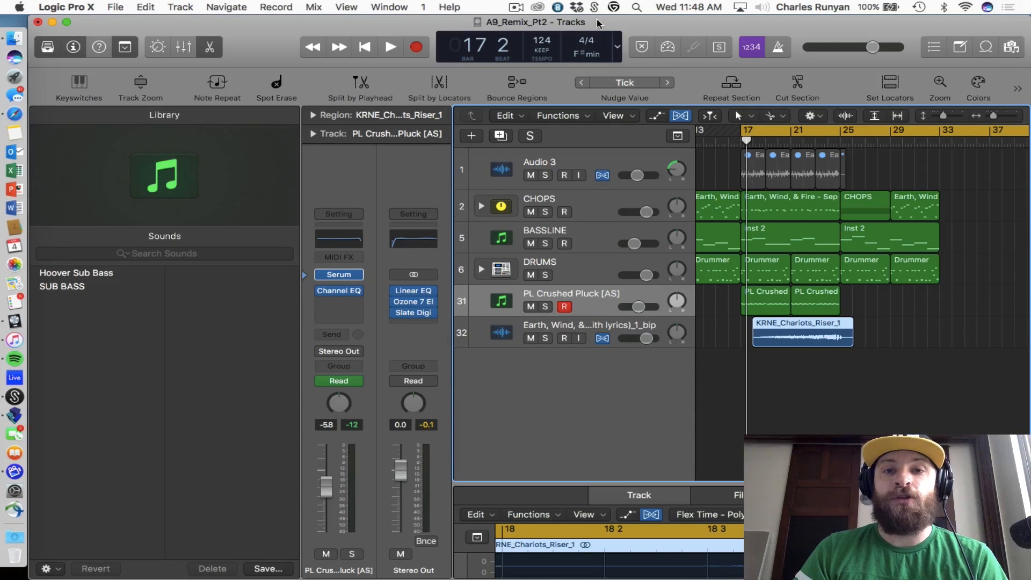
{"action": "left_click", "coordinate": [517, 7]}
{"action": "left_click", "coordinate": [516, 7]}
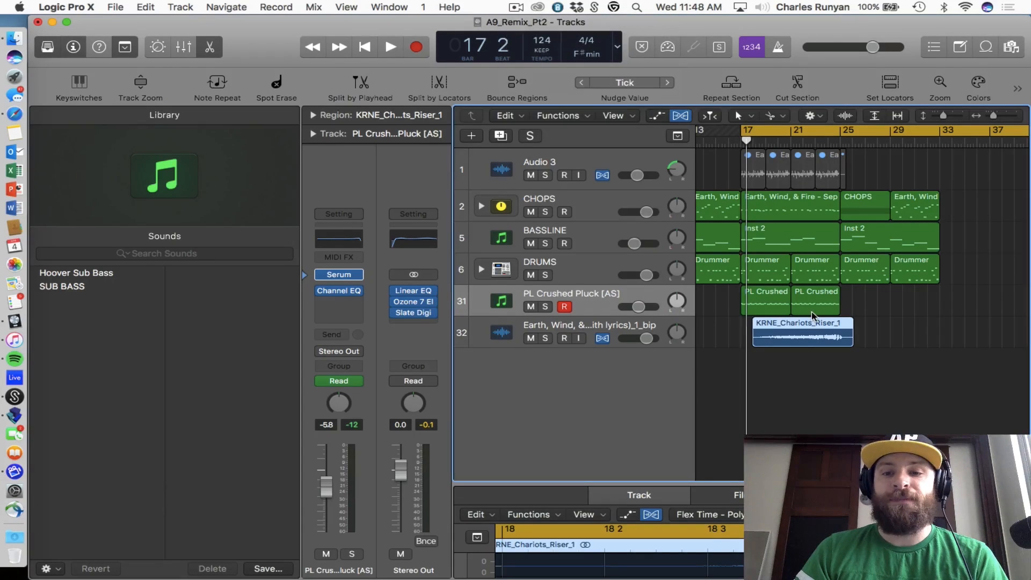
Step: Play the section from bar 17 and lower the riser's audio track to -1.4 dB, then reselect the pluck track and stop
{"action": "key", "text": "space"}
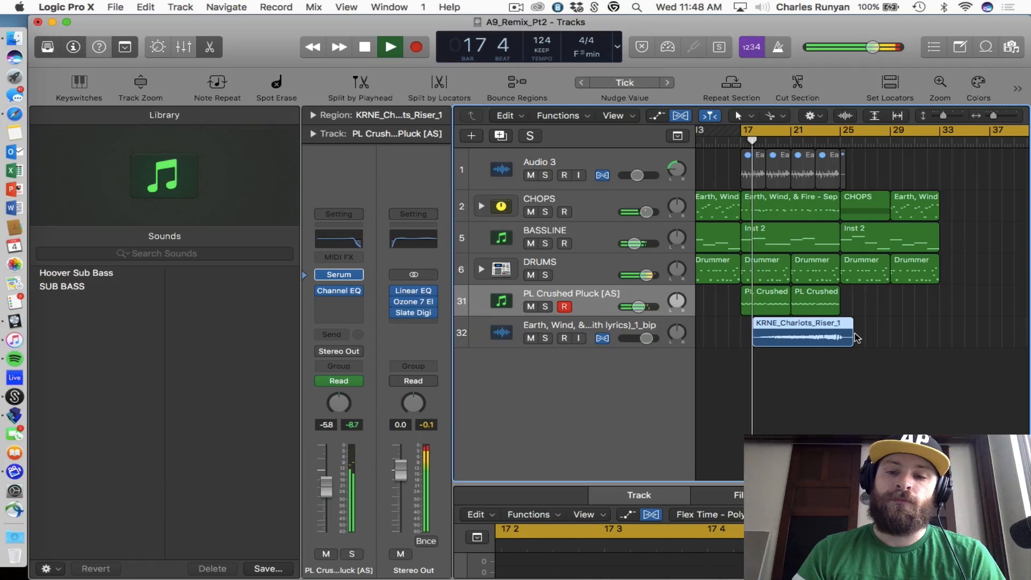
{"action": "left_click", "coordinate": [653, 329]}
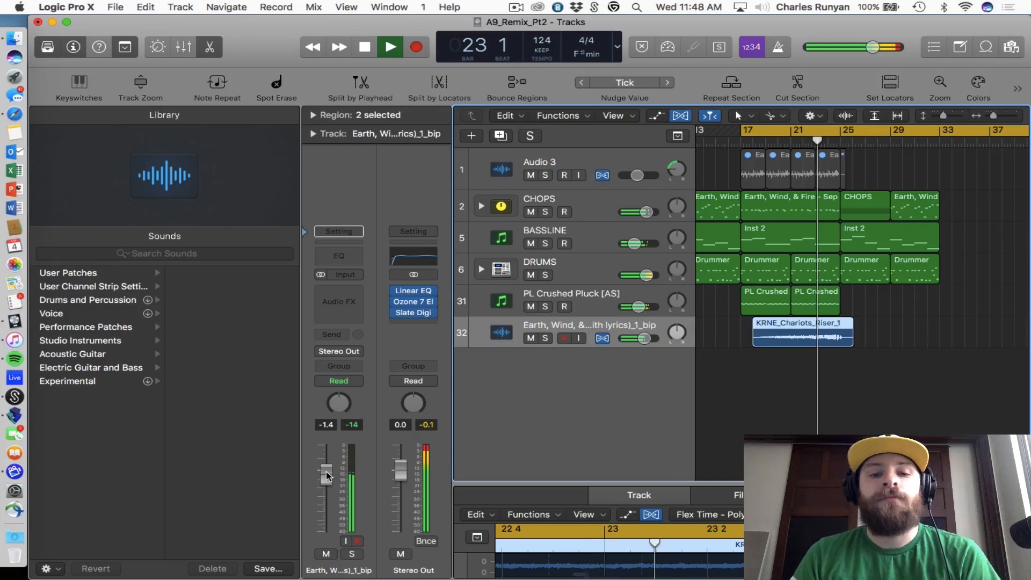
{"action": "left_click", "coordinate": [611, 298]}
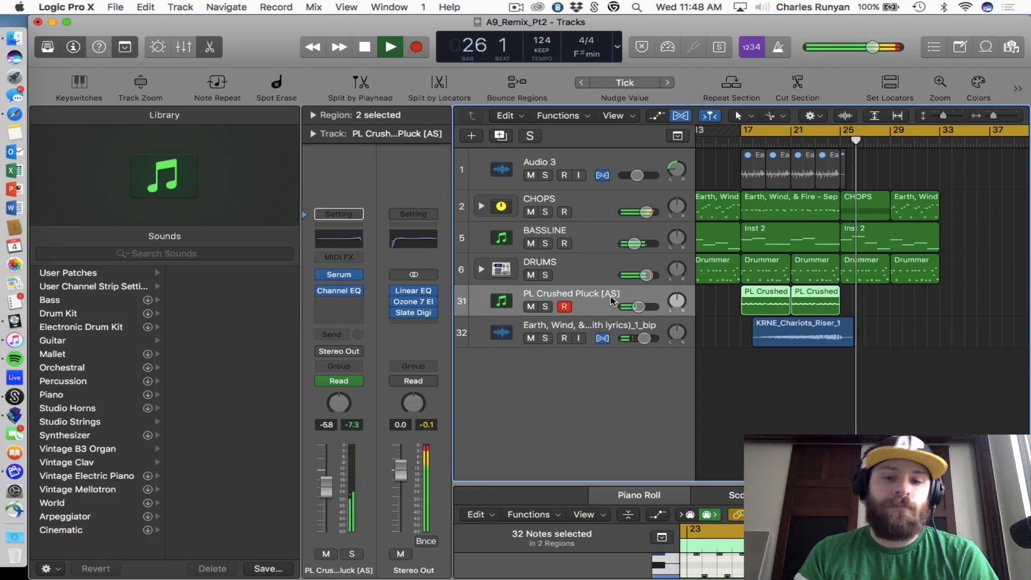
{"action": "key", "text": "space"}
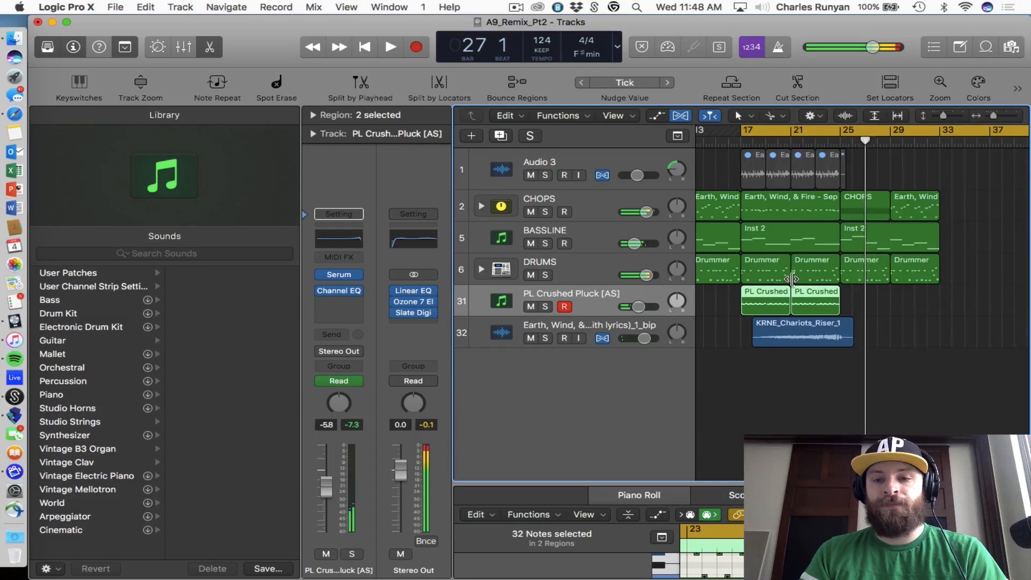
Step: Play a cycle range set from bar 1 to about bar 41 with the Audio 3 track muted
{"action": "scroll", "coordinate": [854, 189], "scroll_direction": "down", "scroll_amount": 5}
{"action": "left_click", "coordinate": [780, 135]}
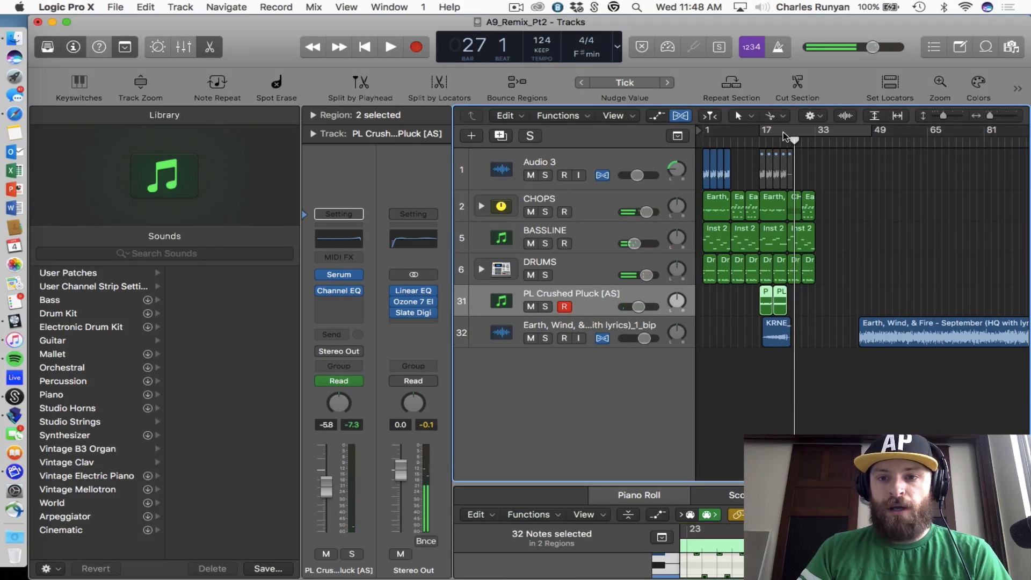
{"action": "left_click_drag", "start_coordinate": [824, 134], "coordinate": [651, 137]}
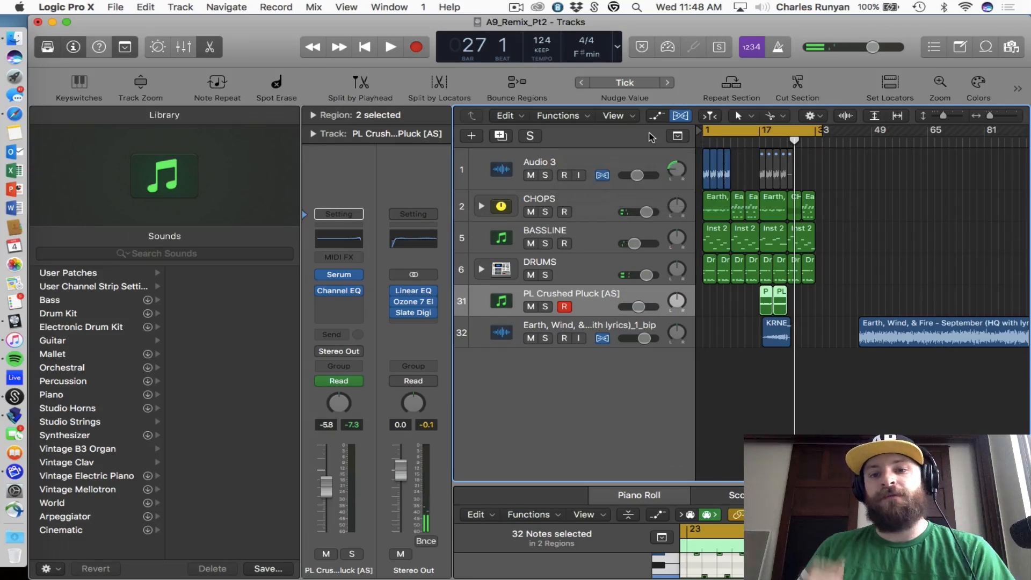
{"action": "key", "text": "space"}
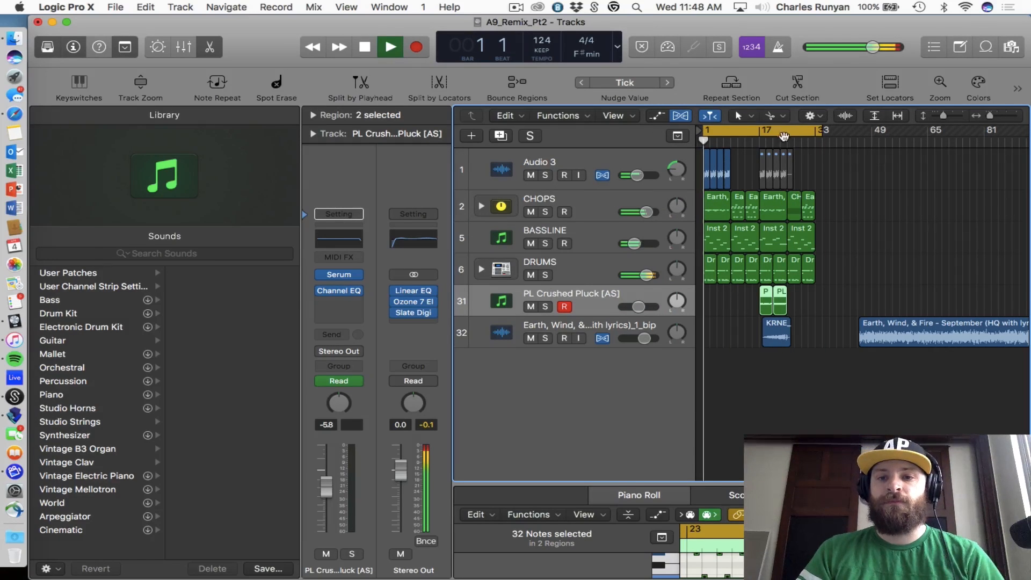
{"action": "left_click_drag", "start_coordinate": [820, 129], "coordinate": [845, 129]}
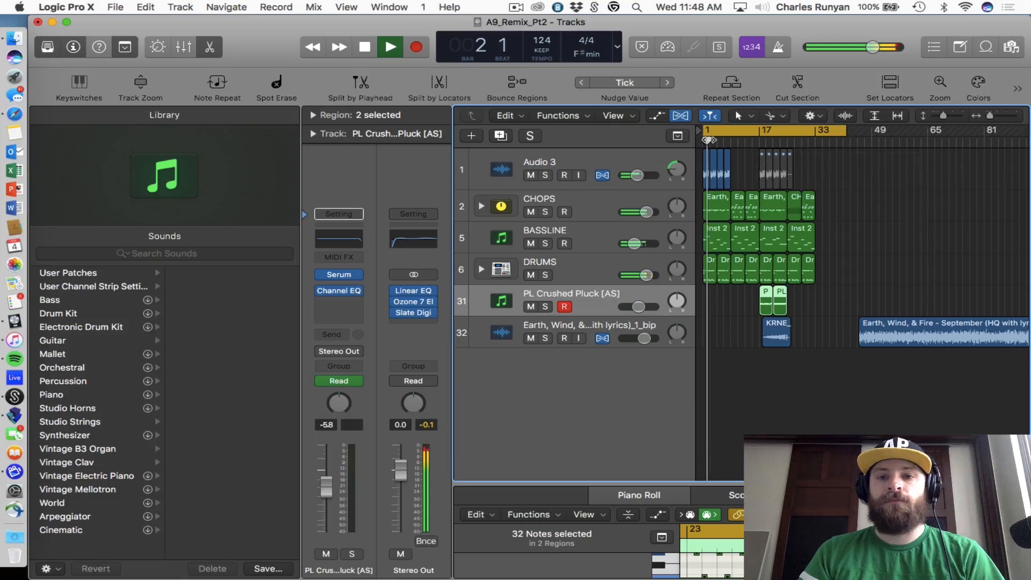
{"action": "left_click", "coordinate": [533, 176]}
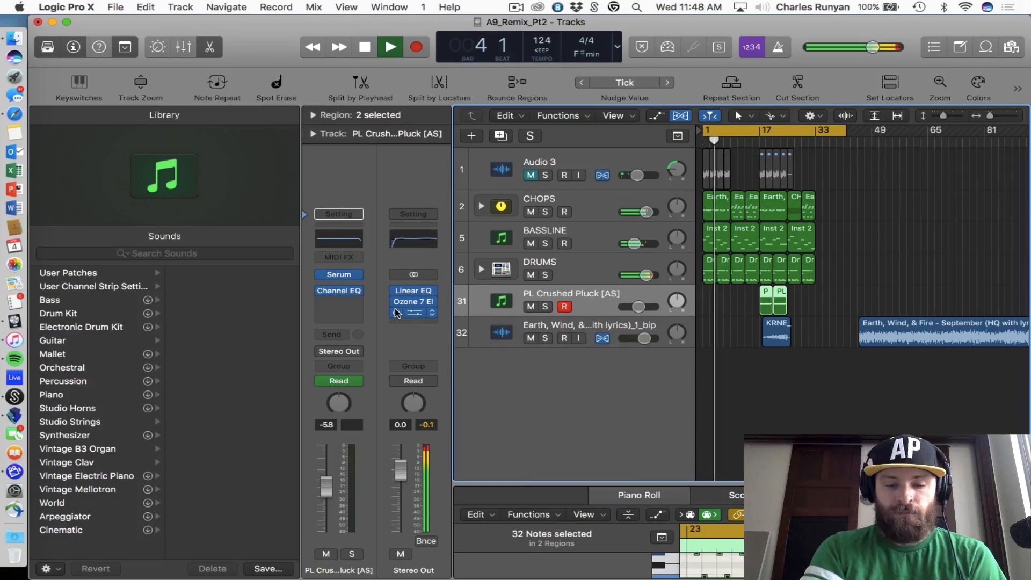
Step: Show the mixer and view the ChromaVerb bus reverb beside the pluck track's Serum synth during playback
{"action": "key", "text": "x"}
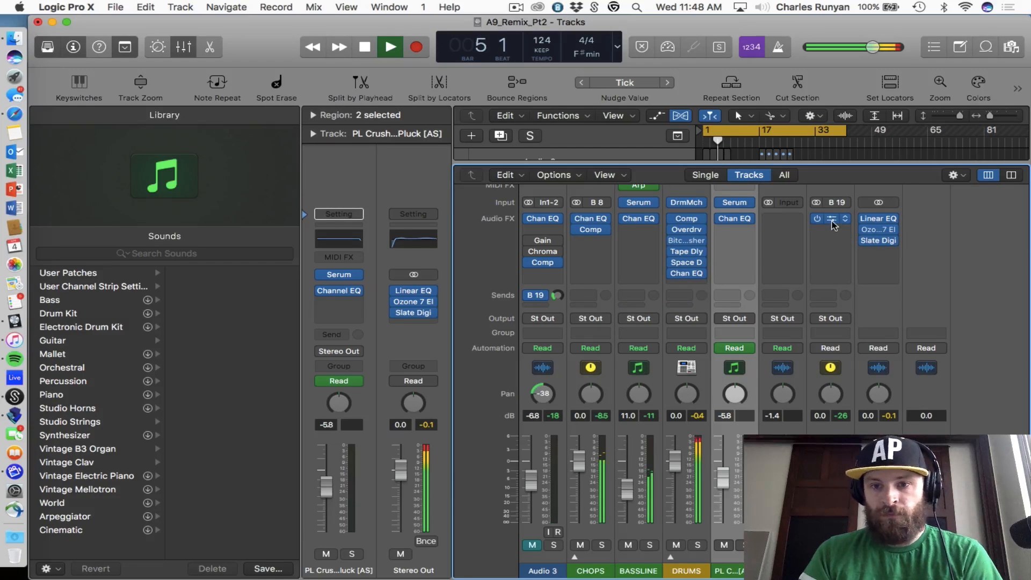
{"action": "left_click", "coordinate": [832, 221]}
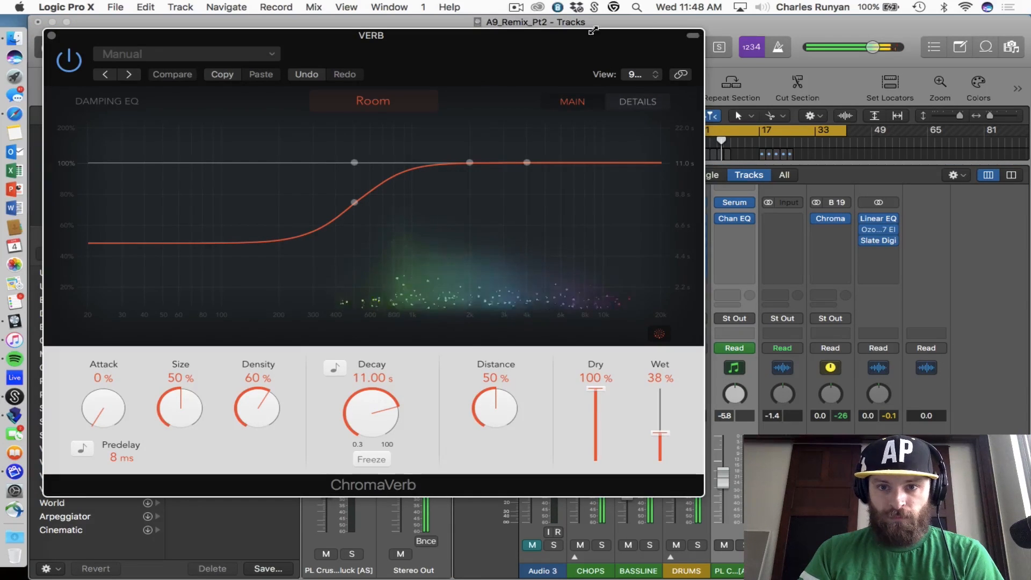
{"action": "left_click_drag", "start_coordinate": [593, 30], "coordinate": [421, 50]}
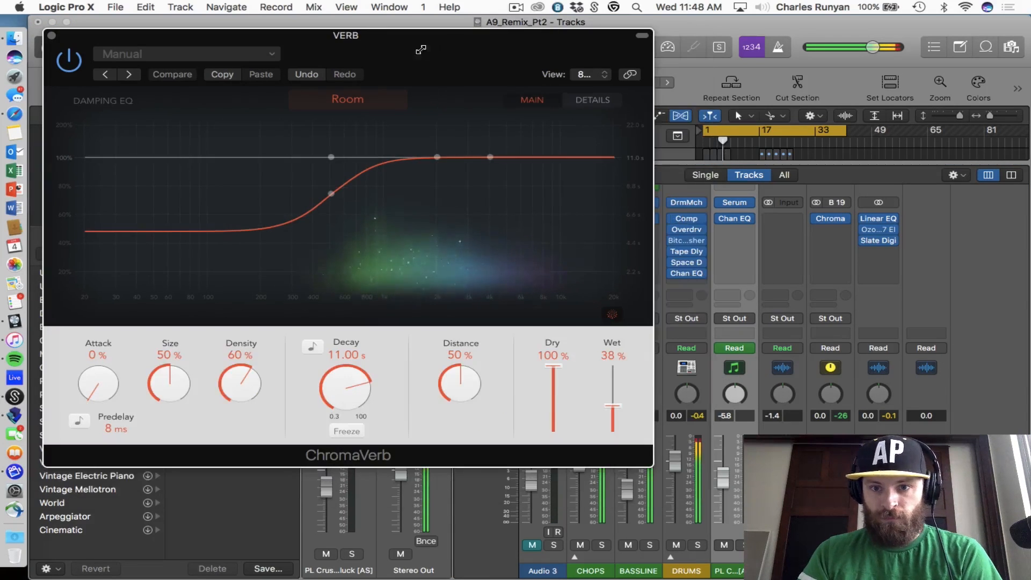
{"action": "left_click", "coordinate": [726, 203]}
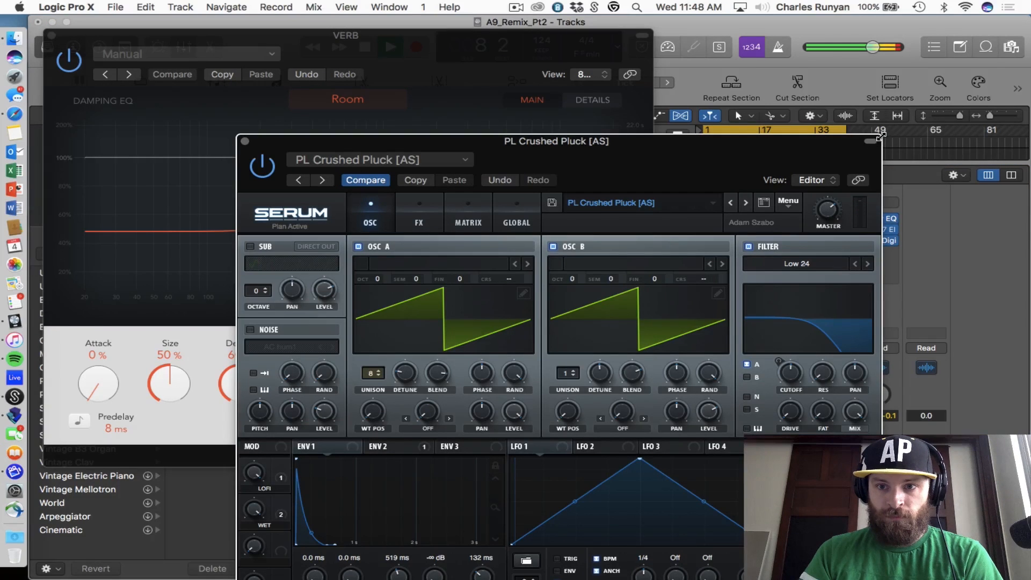
{"action": "left_click_drag", "start_coordinate": [682, 147], "coordinate": [813, 39]}
{"action": "left_click_drag", "start_coordinate": [356, 41], "coordinate": [293, 45]}
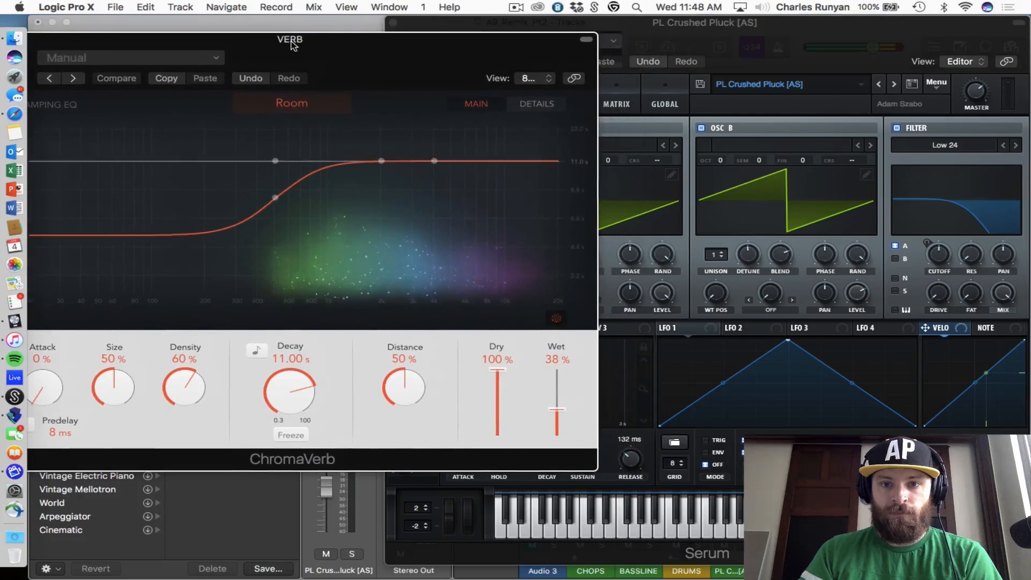
{"action": "left_click", "coordinate": [698, 45]}
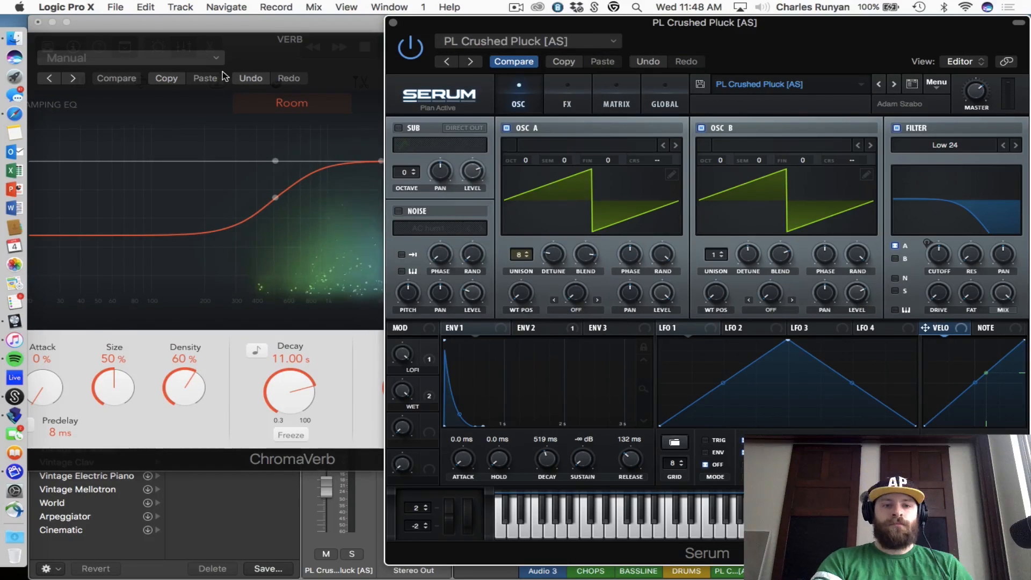
Step: Close the ChromaVerb and Serum windows, hide the mixer, and stop playback
{"action": "left_click", "coordinate": [237, 46]}
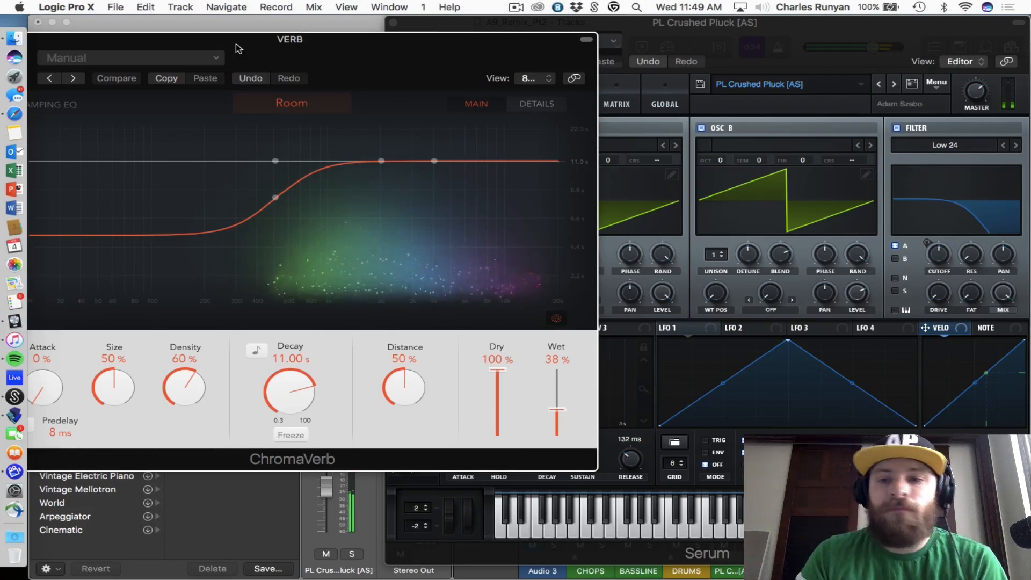
{"action": "left_click_drag", "start_coordinate": [239, 49], "coordinate": [372, 103]}
{"action": "left_click", "coordinate": [132, 95]}
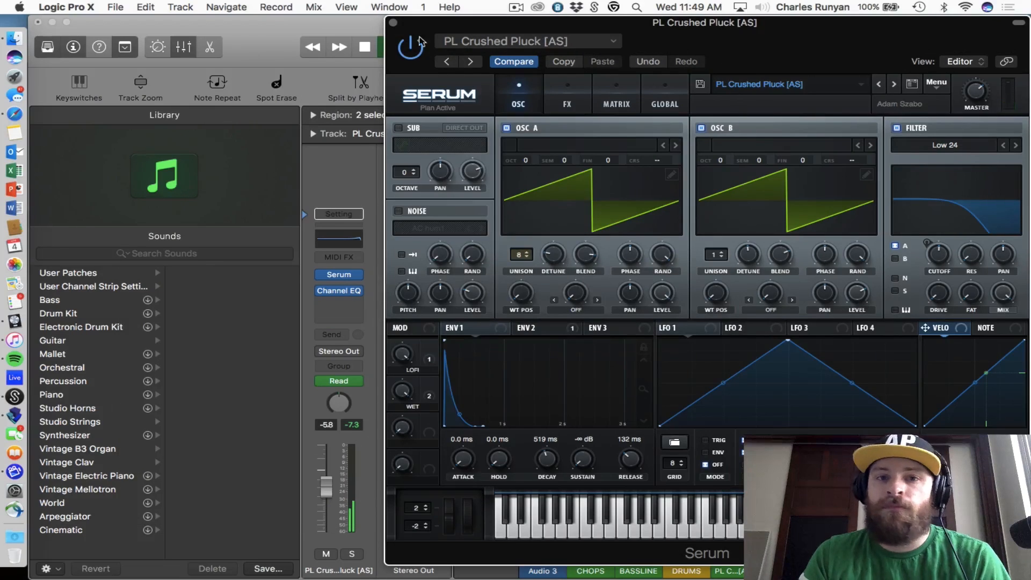
{"action": "left_click", "coordinate": [392, 23]}
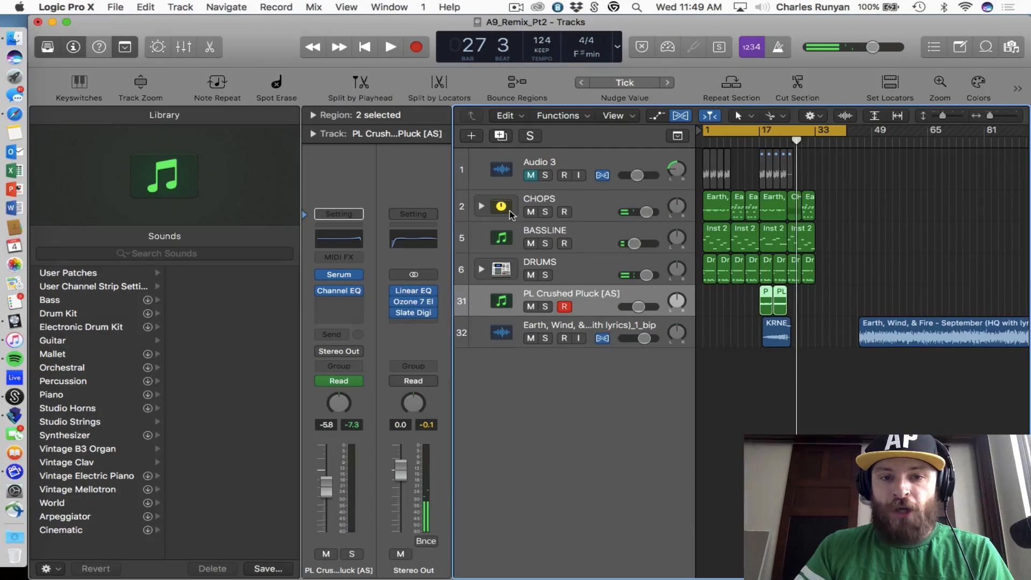
Step: Expand the CHOPS track stack, view the Convert to New Sampler Track options for the full September region, and cancel the dialog
{"action": "left_click", "coordinate": [481, 206]}
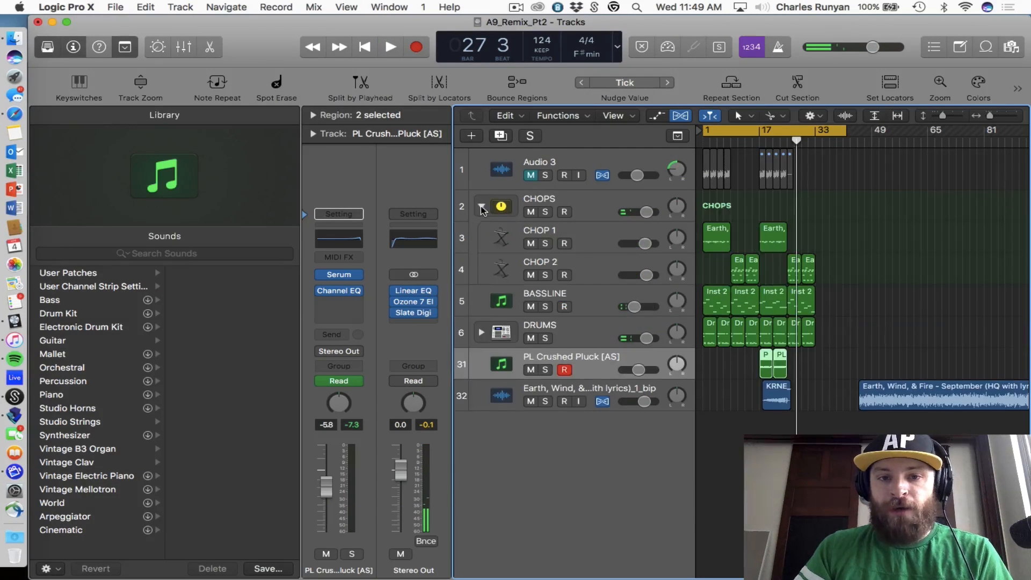
{"action": "right_click", "coordinate": [883, 397]}
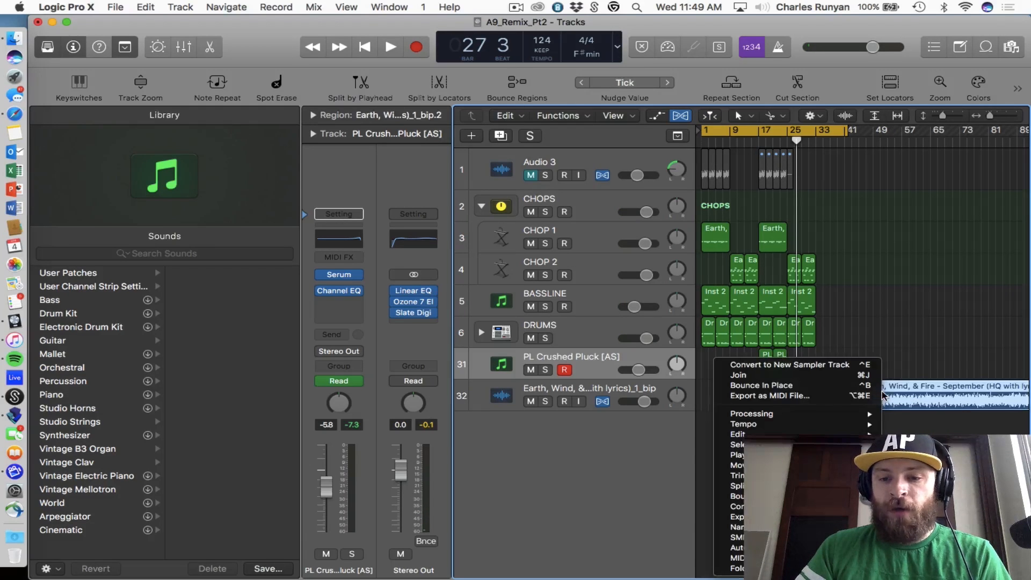
{"action": "mouse_move", "coordinate": [737, 506]}
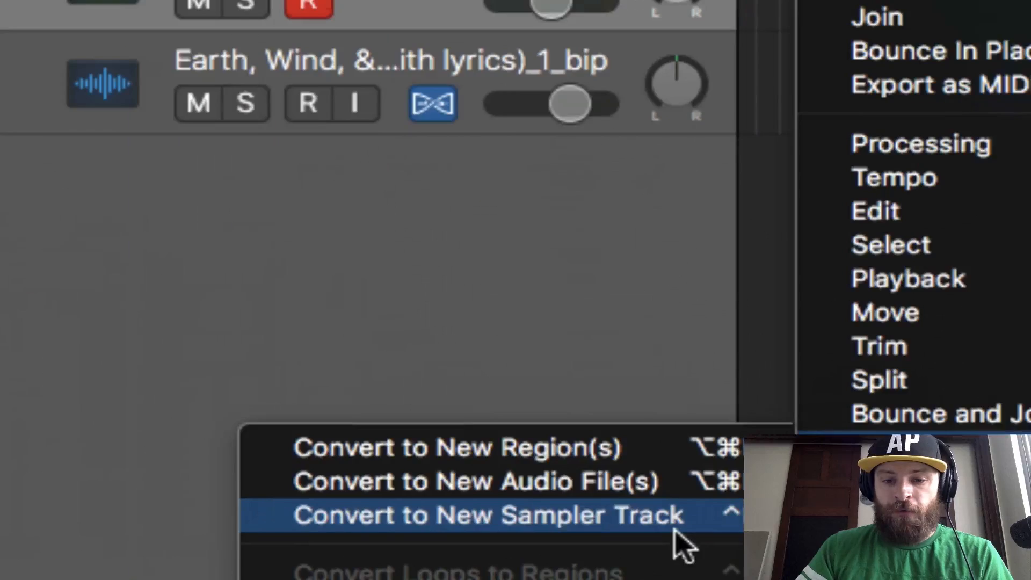
{"action": "left_click", "coordinate": [678, 530]}
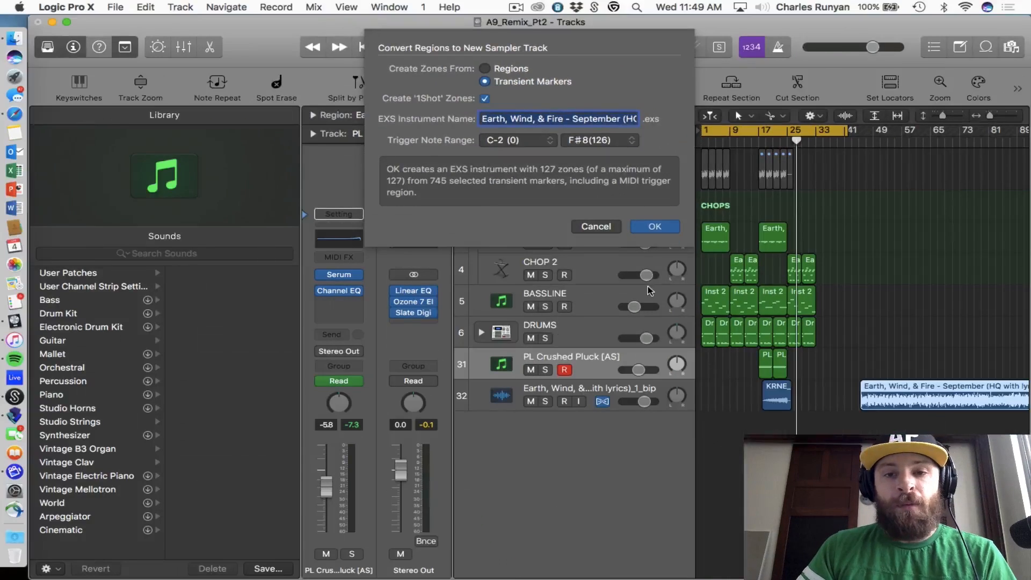
{"action": "left_click", "coordinate": [595, 226]}
Step: Trim the start of the full September audio region to about bar 82, keeping only its ending
{"action": "scroll", "coordinate": [939, 395], "scroll_direction": "right", "scroll_amount": 3}
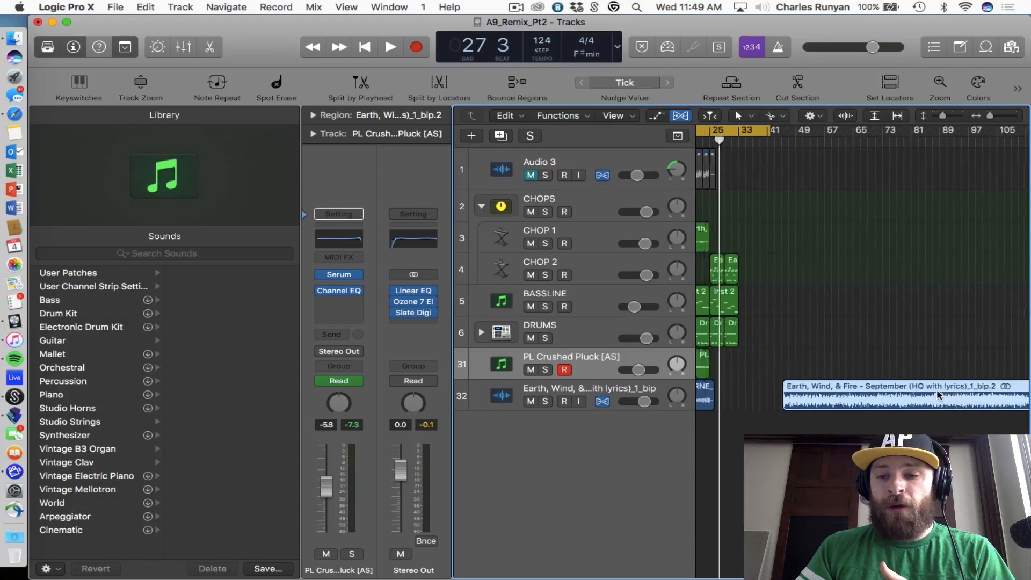
{"action": "scroll", "coordinate": [939, 395], "scroll_direction": "right", "scroll_amount": 2}
{"action": "left_click", "coordinate": [730, 407]}
{"action": "left_click_drag", "start_coordinate": [759, 403], "coordinate": [872, 402]}
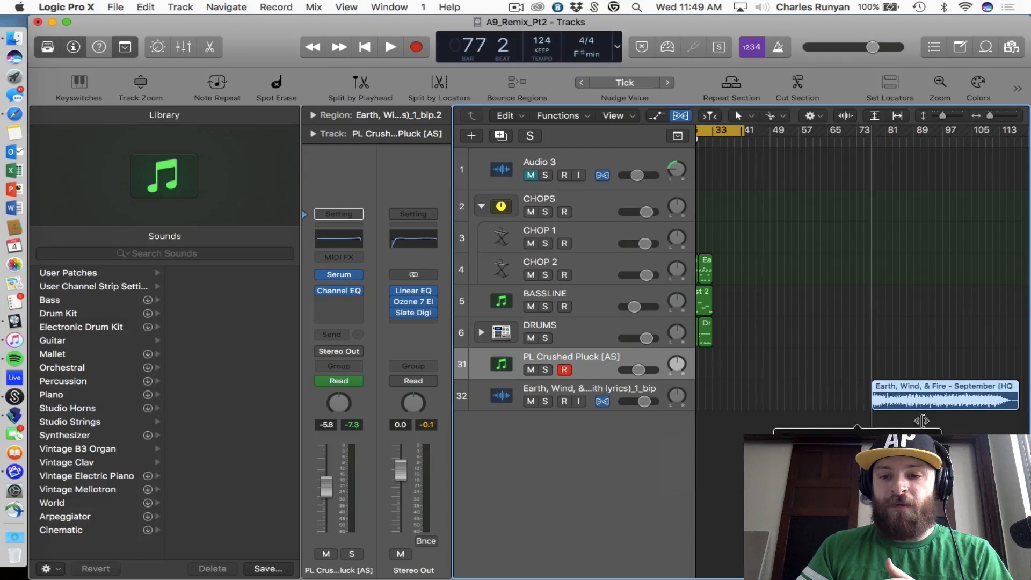
Step: Bounce the trimmed September region in place to a new track, muting the source and using Overload Protection Only normalization
{"action": "right_click", "coordinate": [907, 395]}
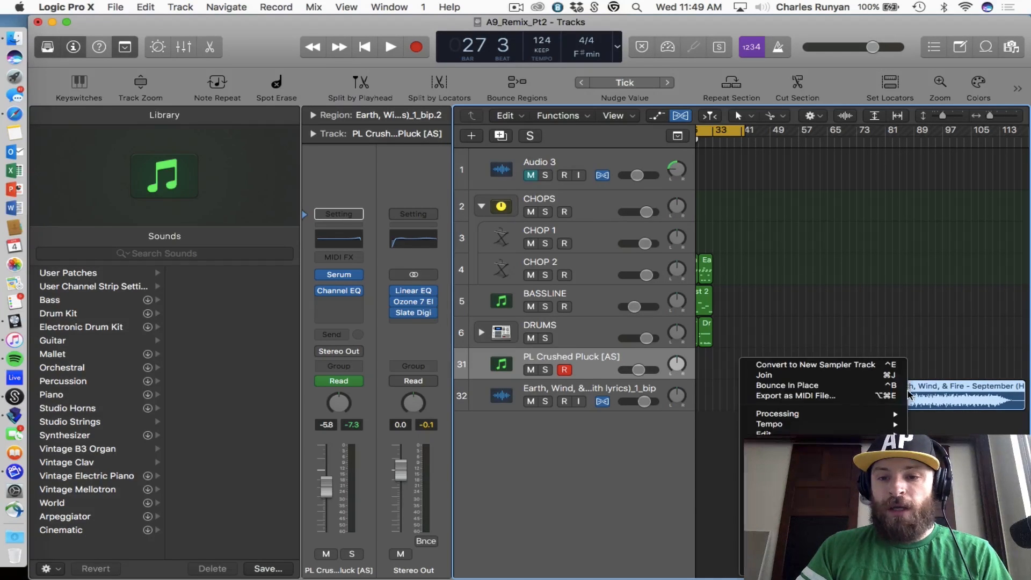
{"action": "left_click", "coordinate": [849, 387]}
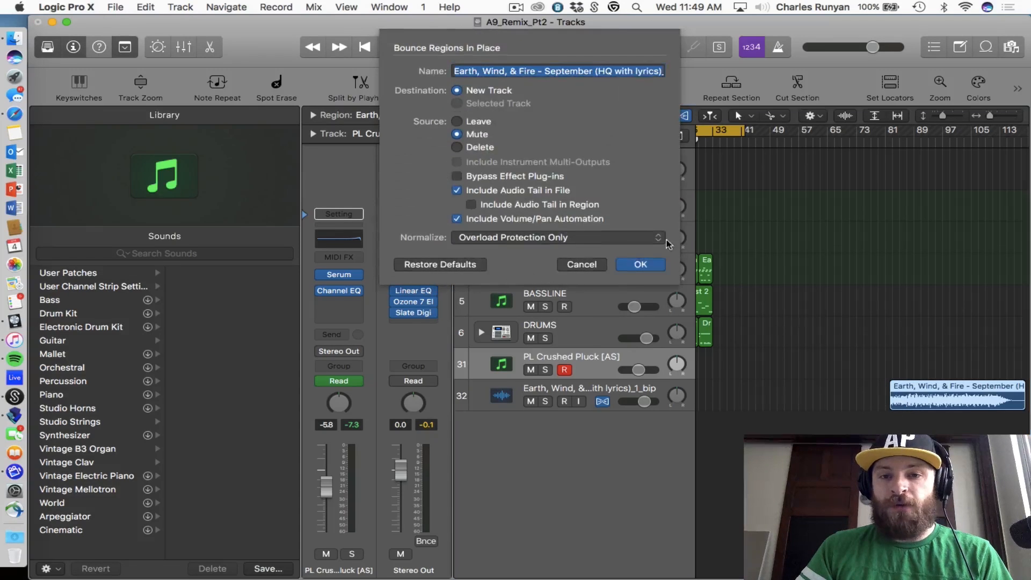
{"action": "left_click", "coordinate": [639, 264]}
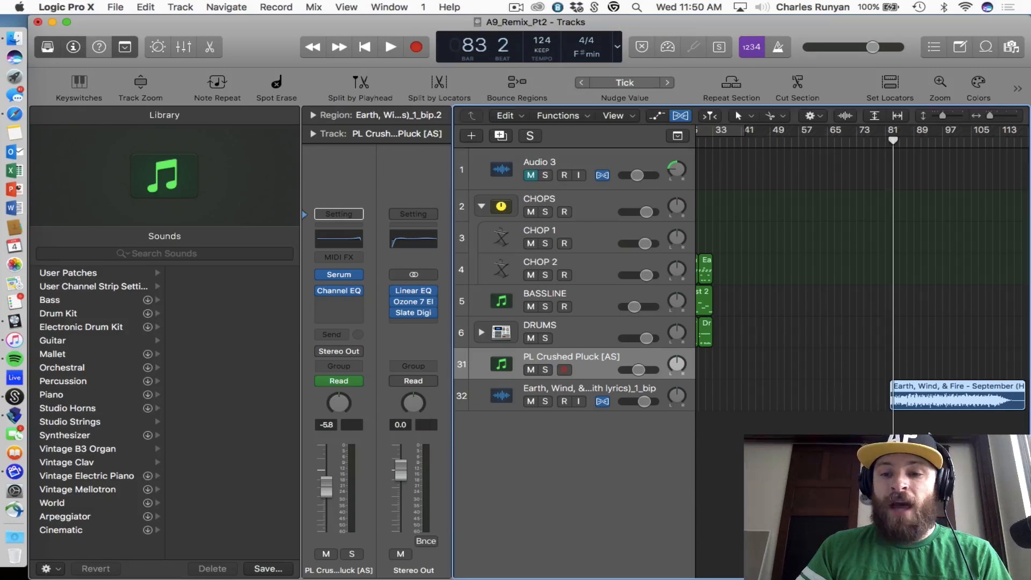